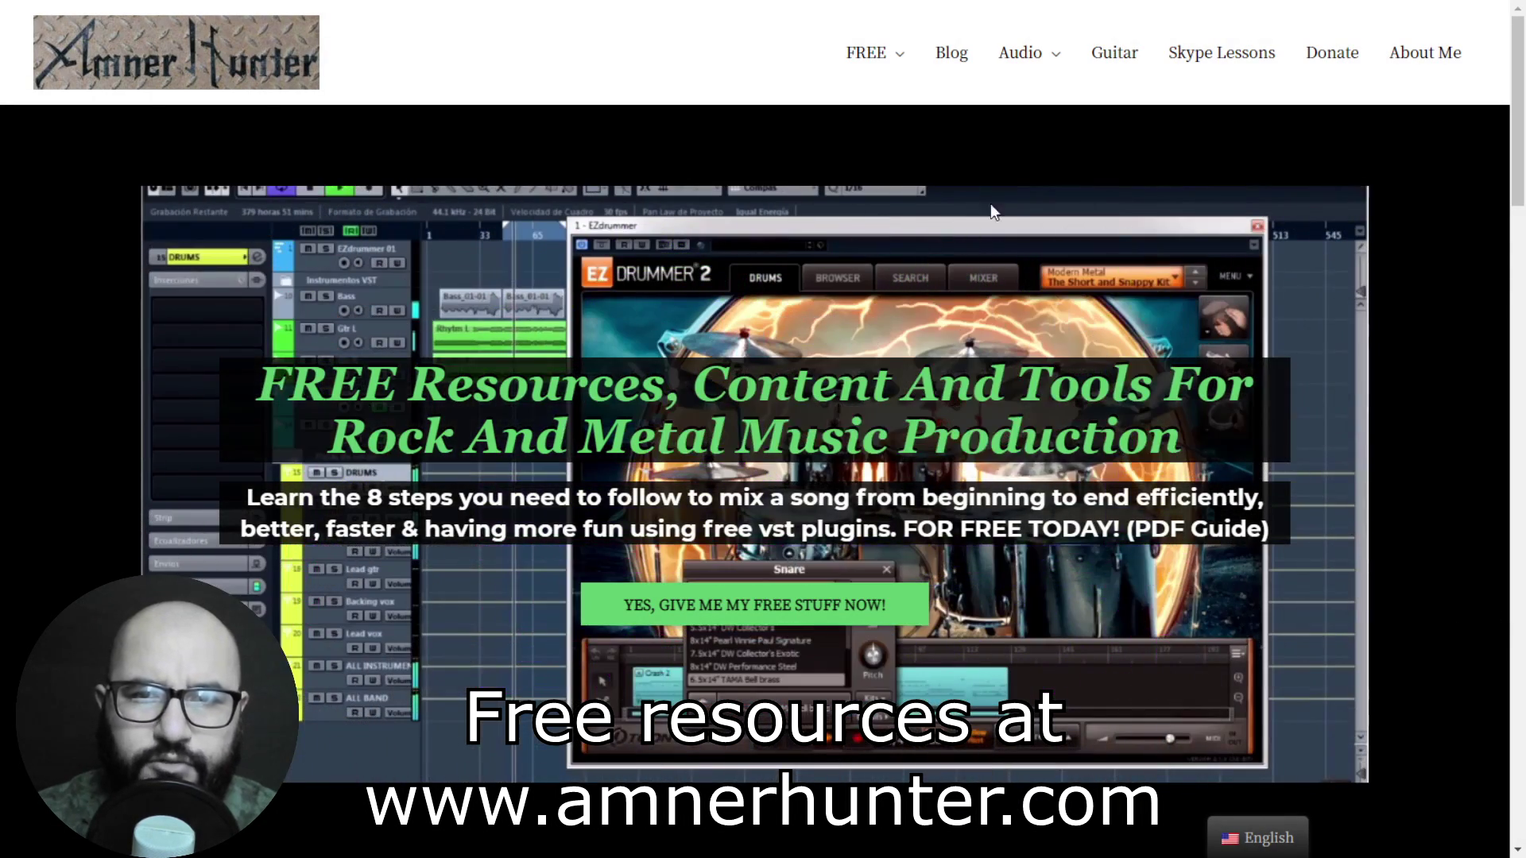
Step: Show the FREE menu on amnerhunter.com to wrap up the site promotion
mouse_move(888, 58)
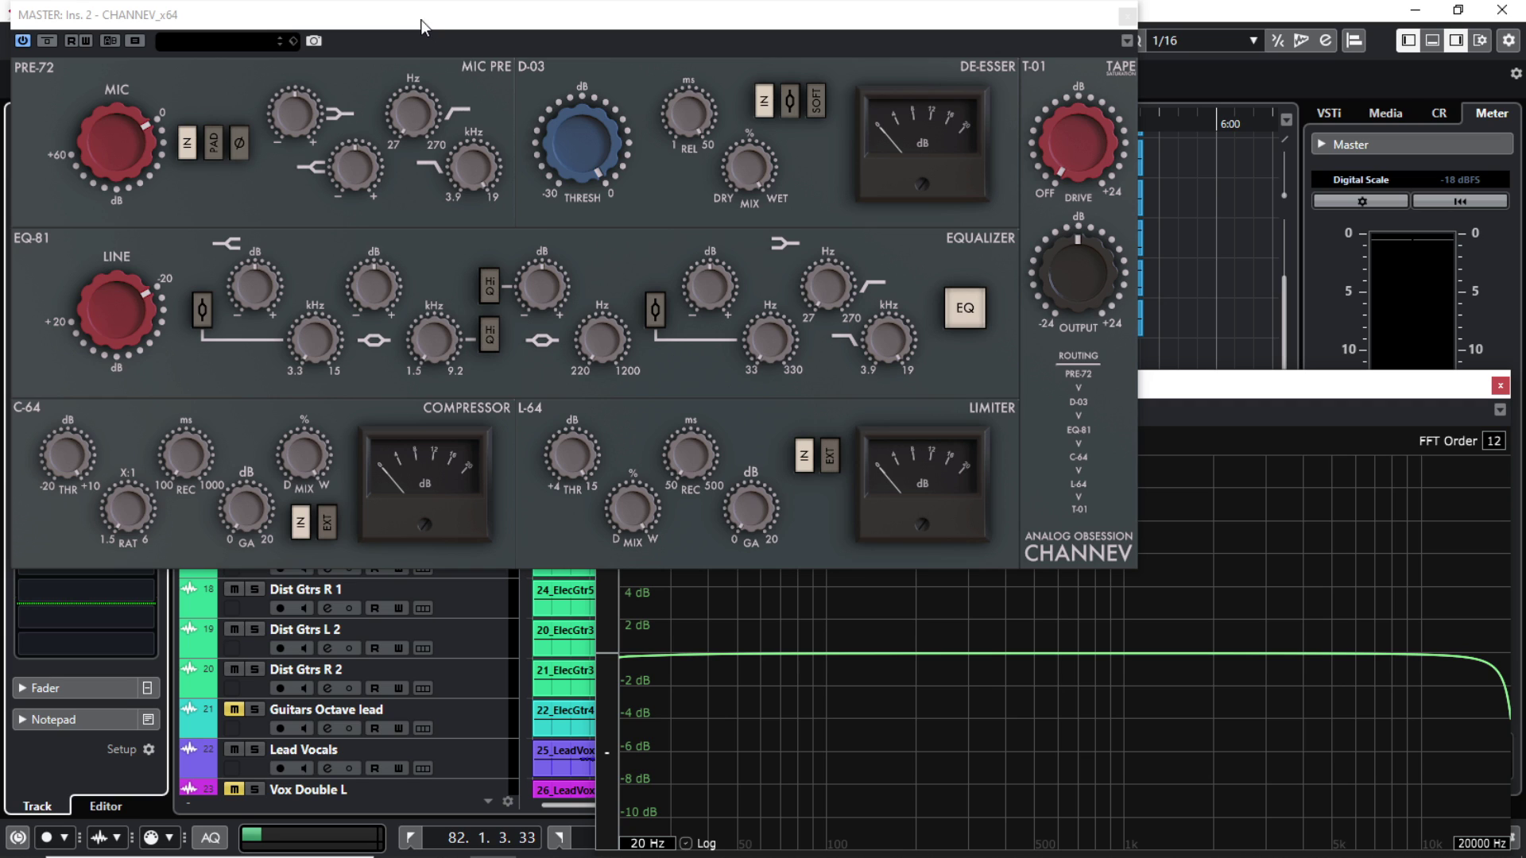
click(234, 94)
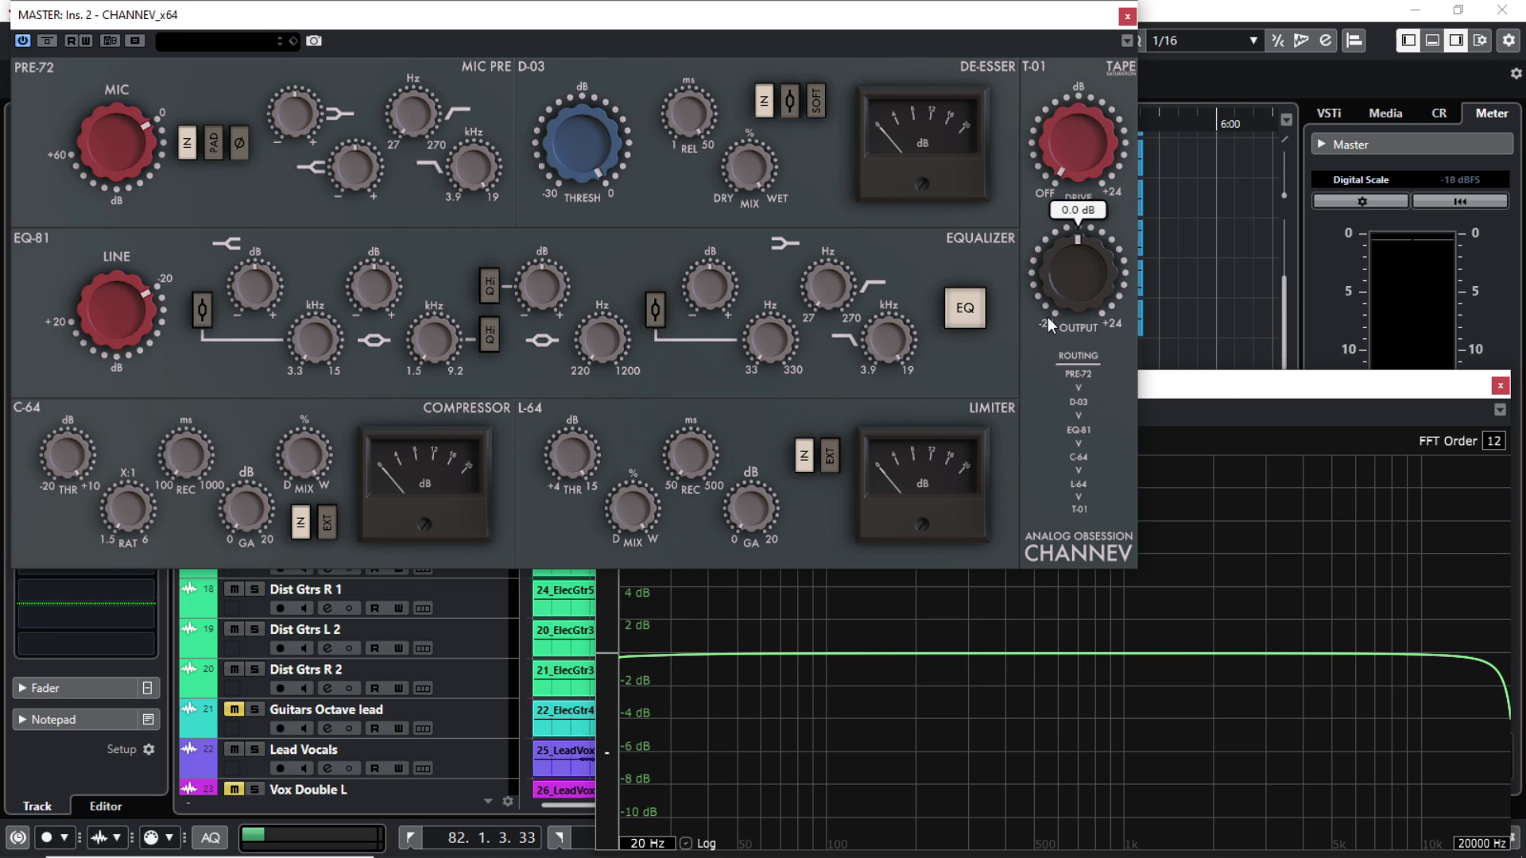
click(1230, 391)
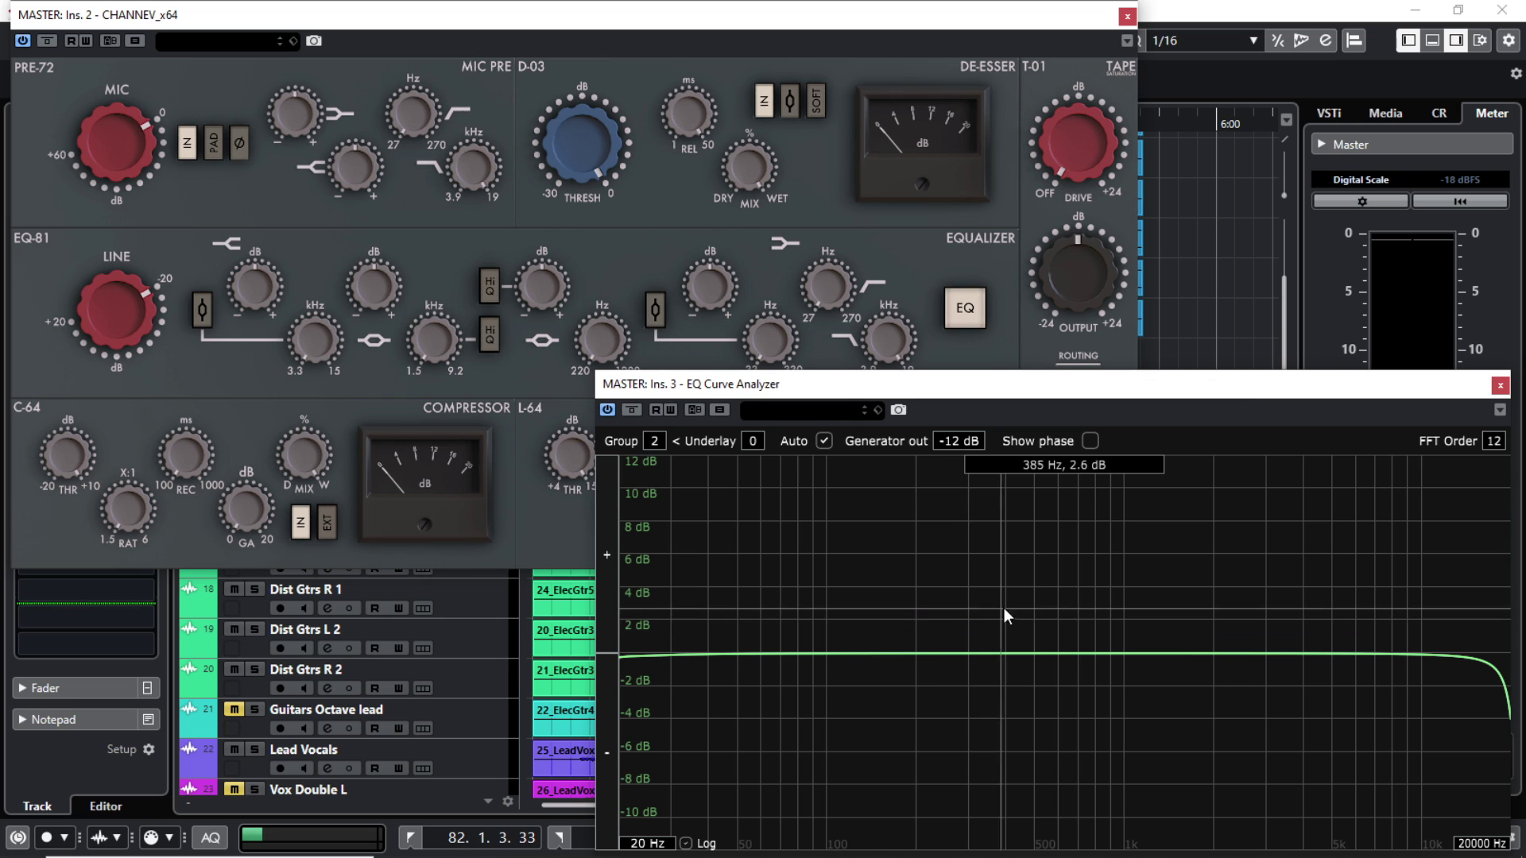
click(92, 116)
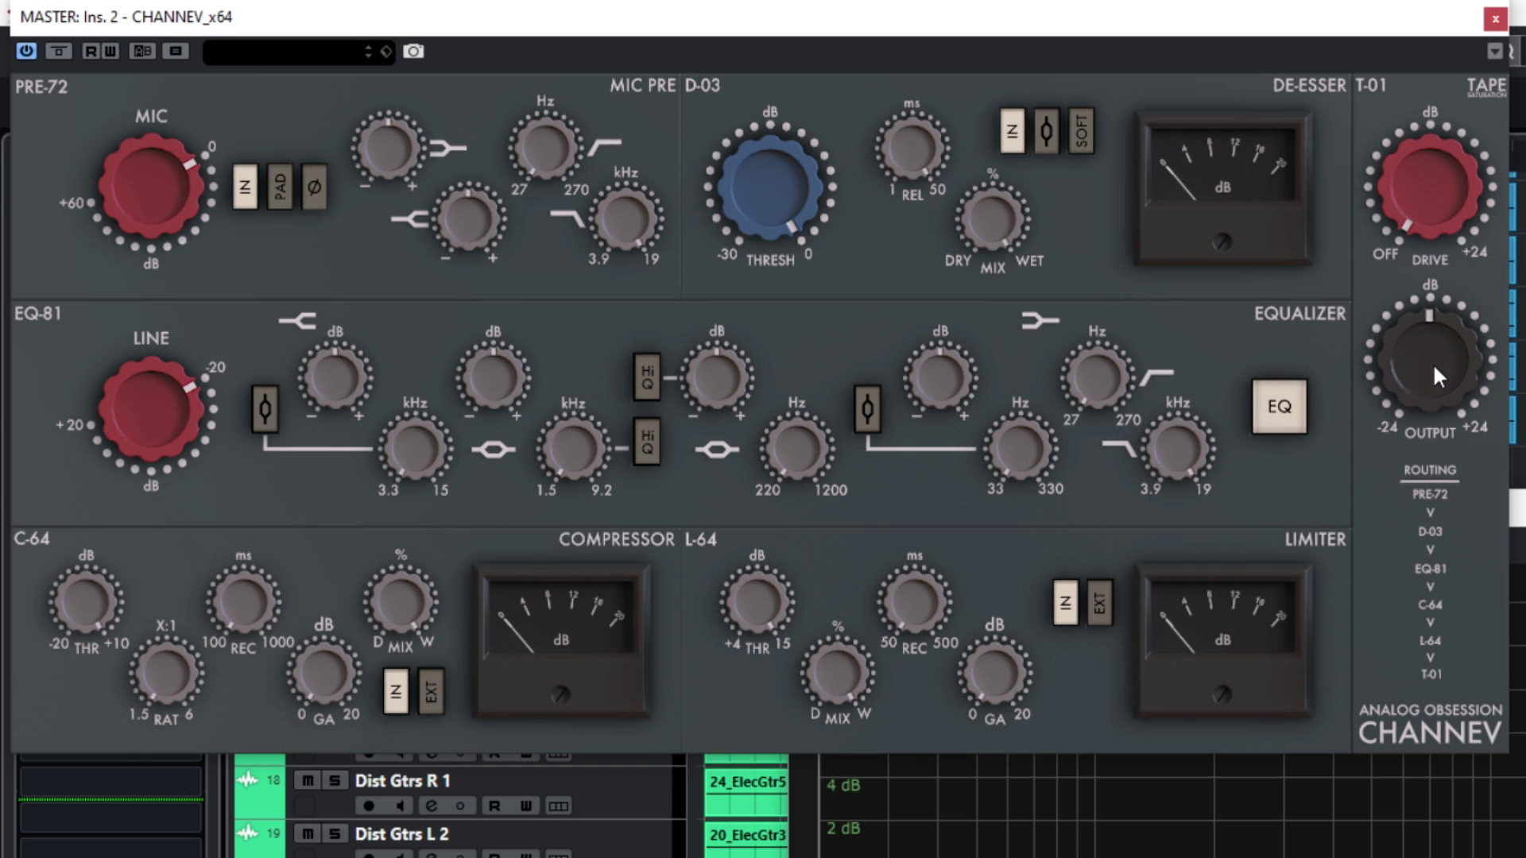
mouse_move(1431, 362)
mouse_move(1455, 184)
mouse_move(189, 242)
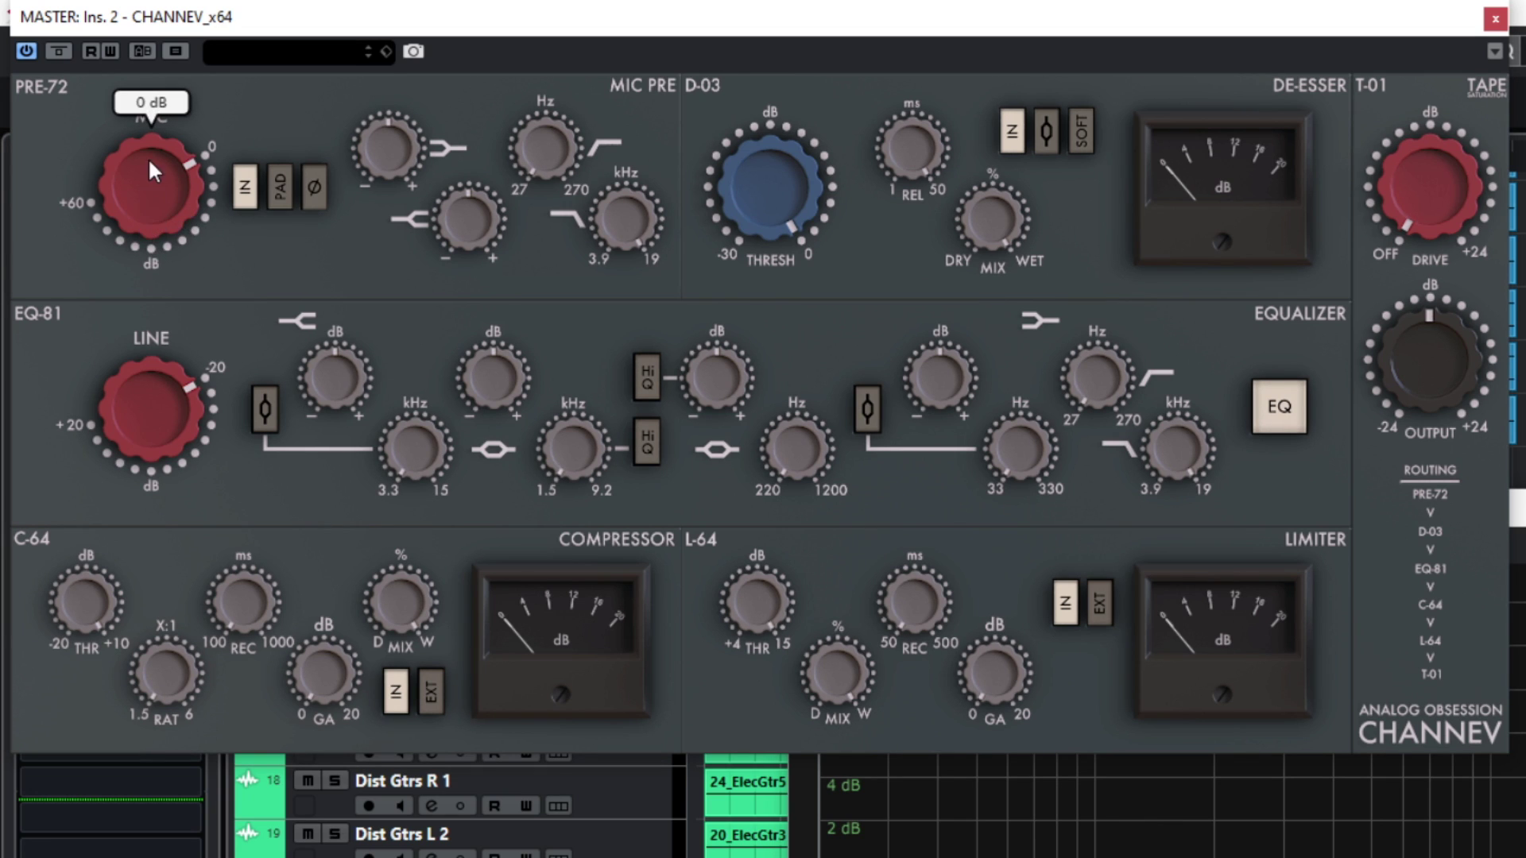
mouse_move(162, 387)
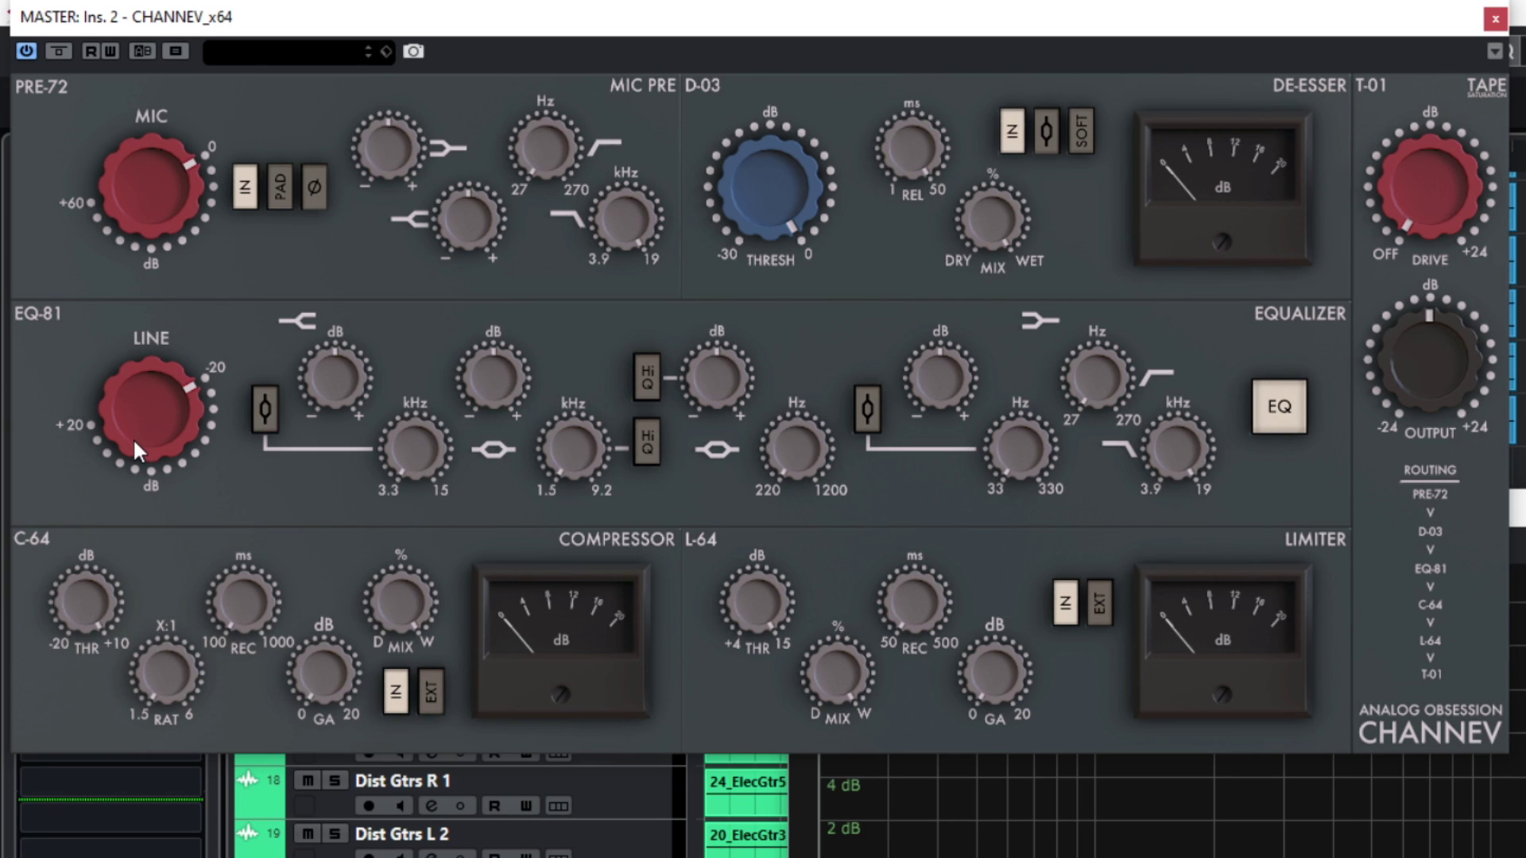
drag(132, 425, 137, 374)
mouse_move(107, 204)
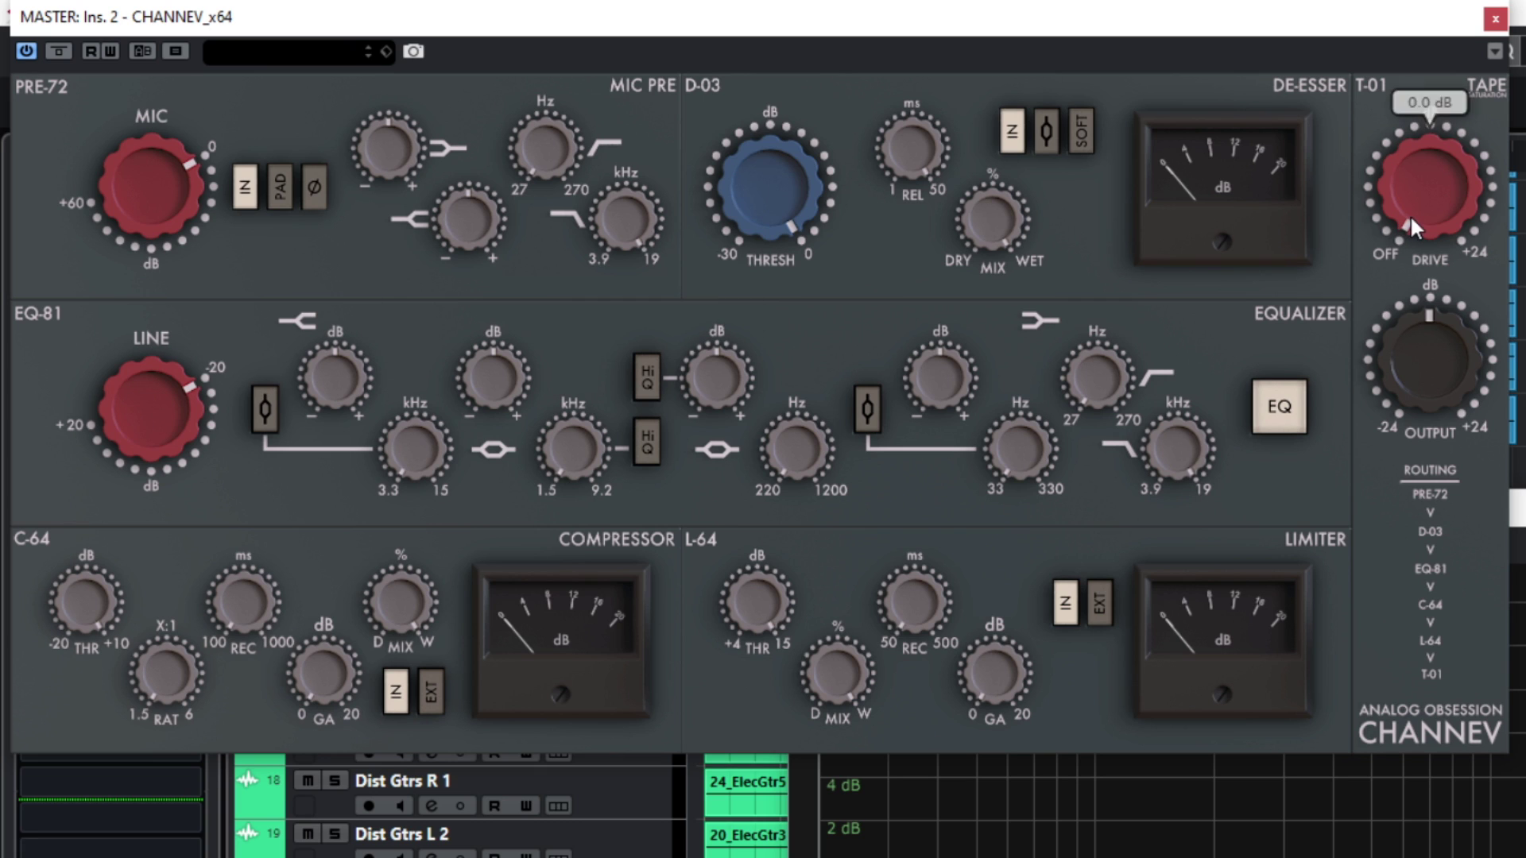
mouse_move(192, 192)
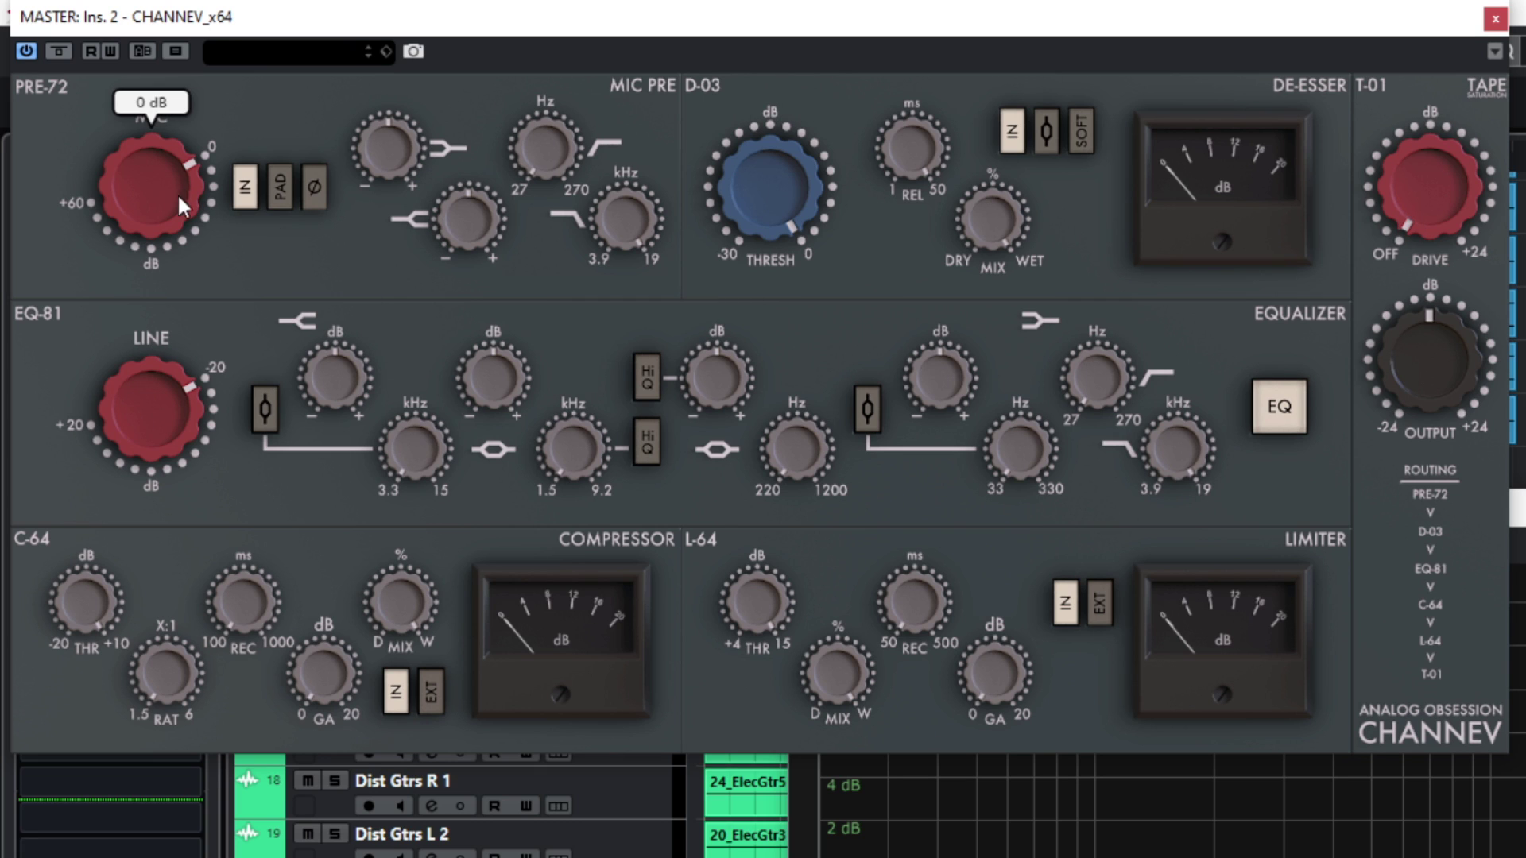
mouse_move(151, 415)
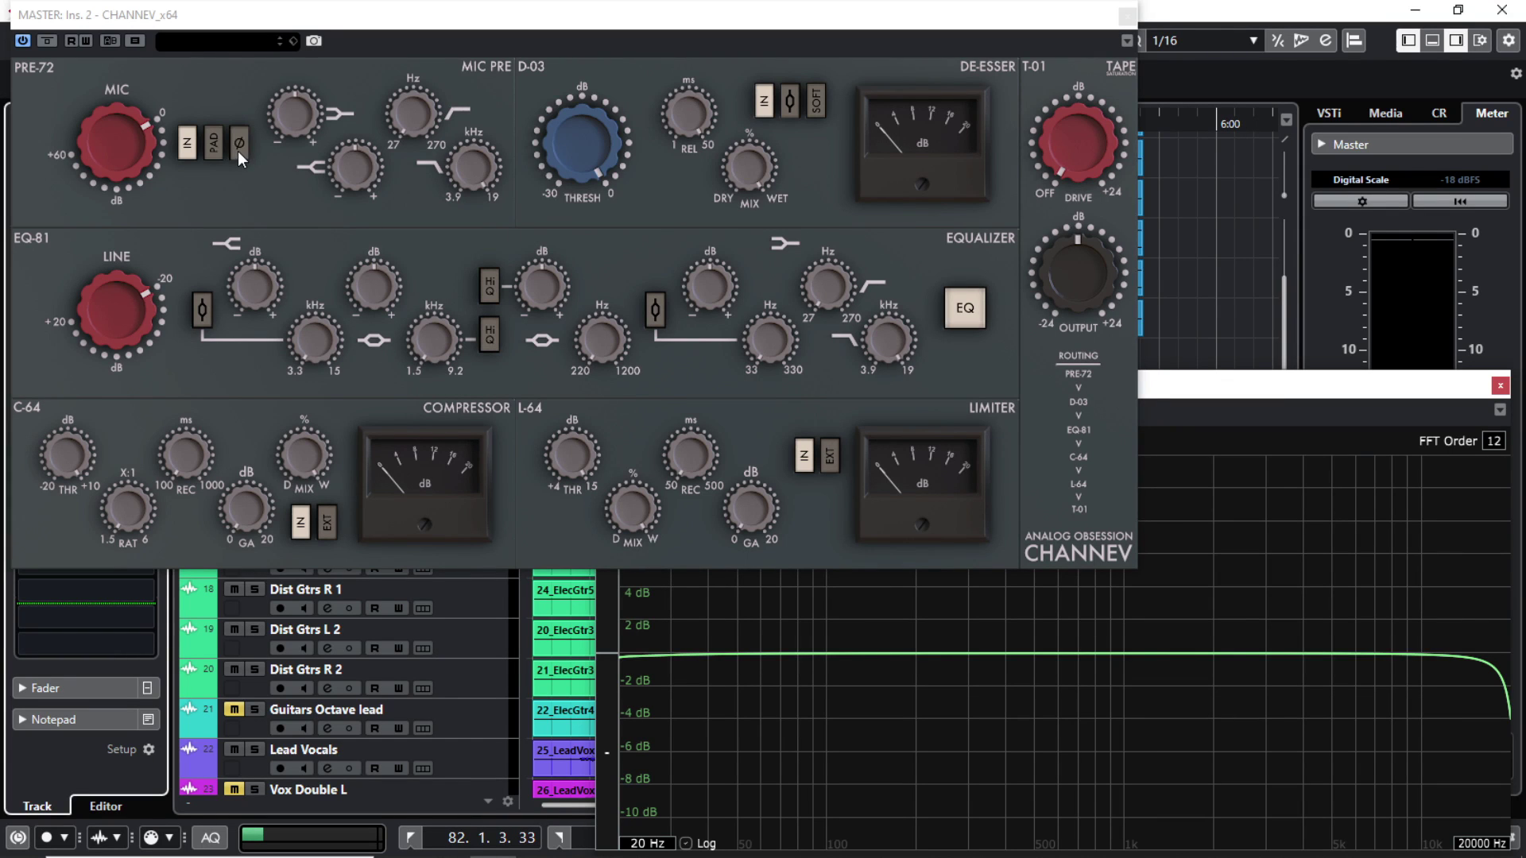
click(238, 152)
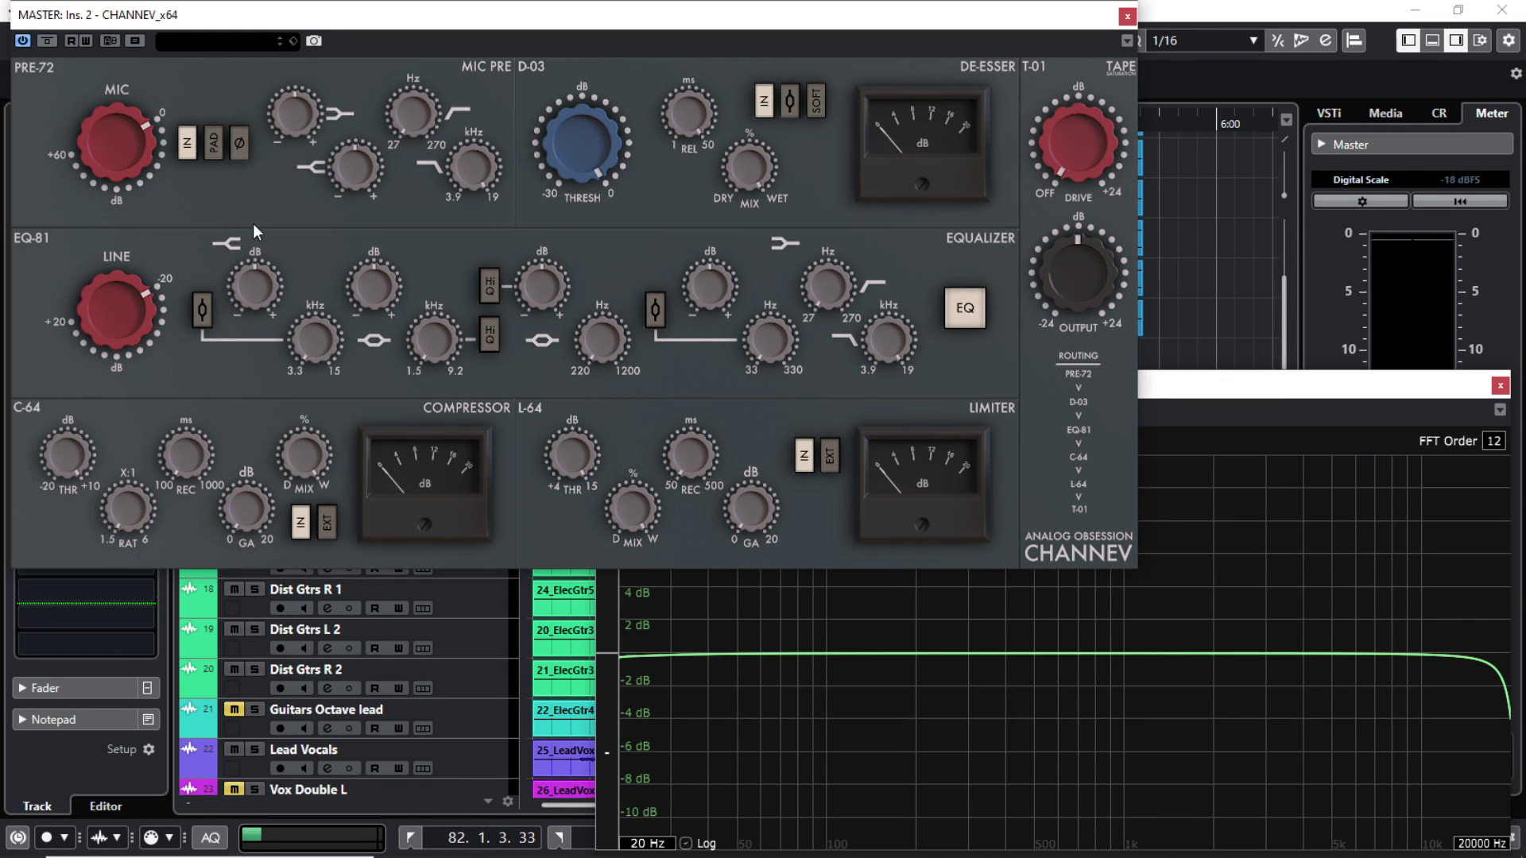
mouse_move(297, 120)
drag(299, 122, 294, 91)
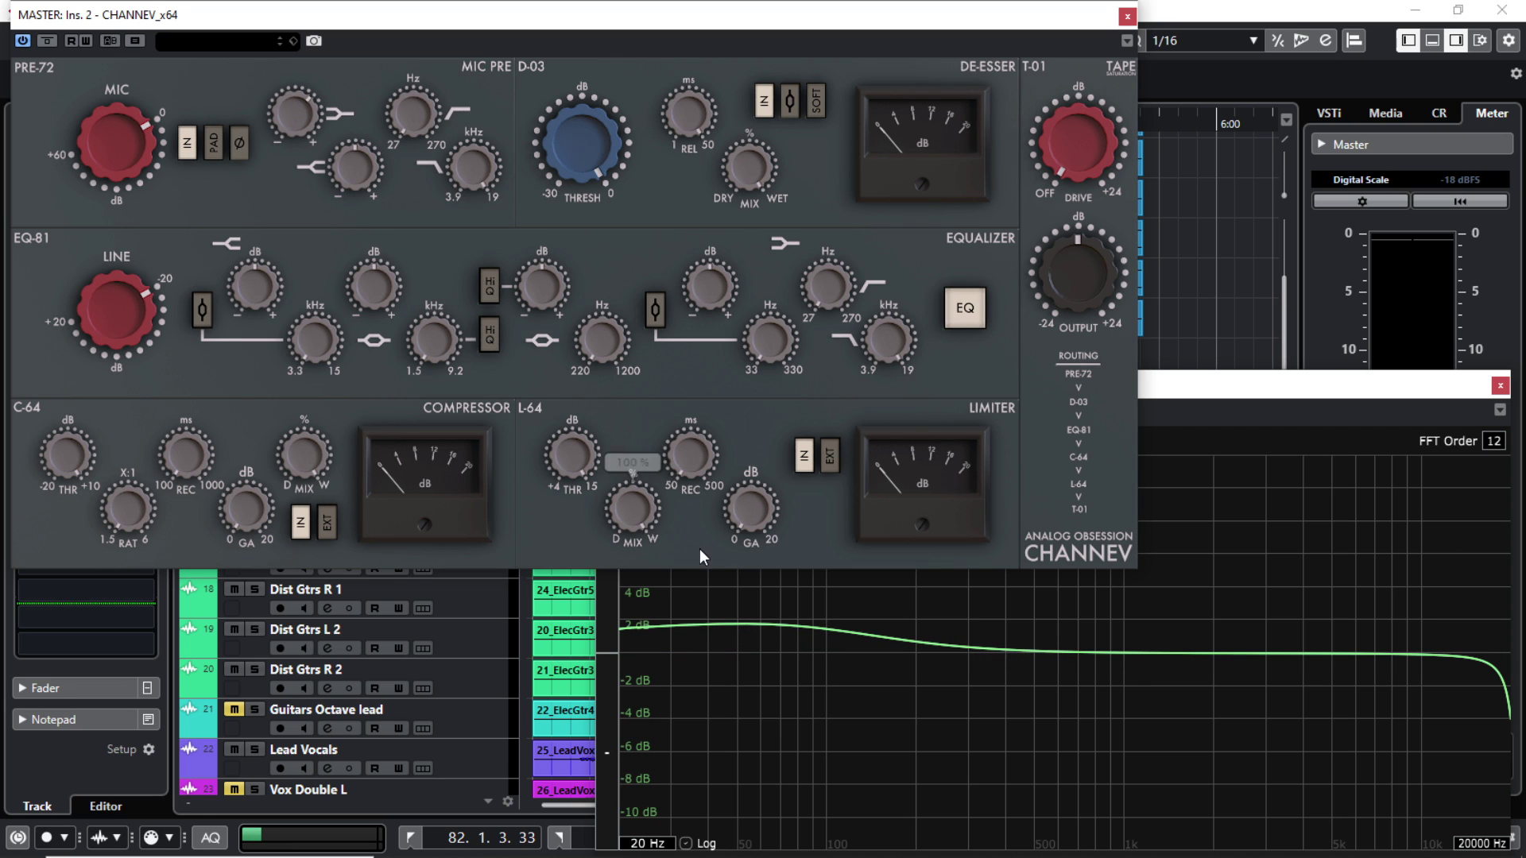
click(762, 653)
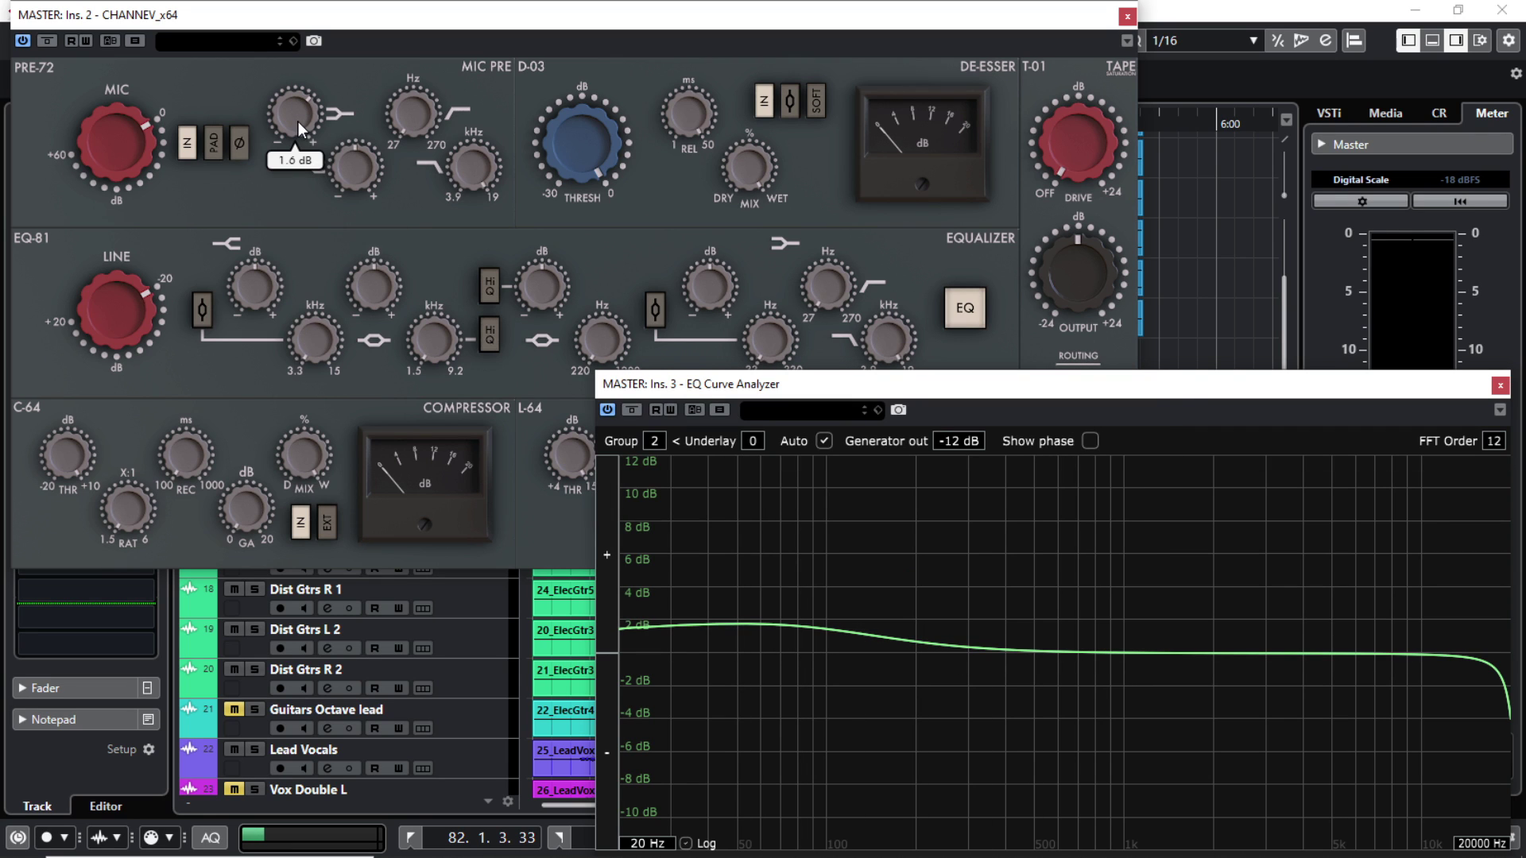
double_click(297, 121)
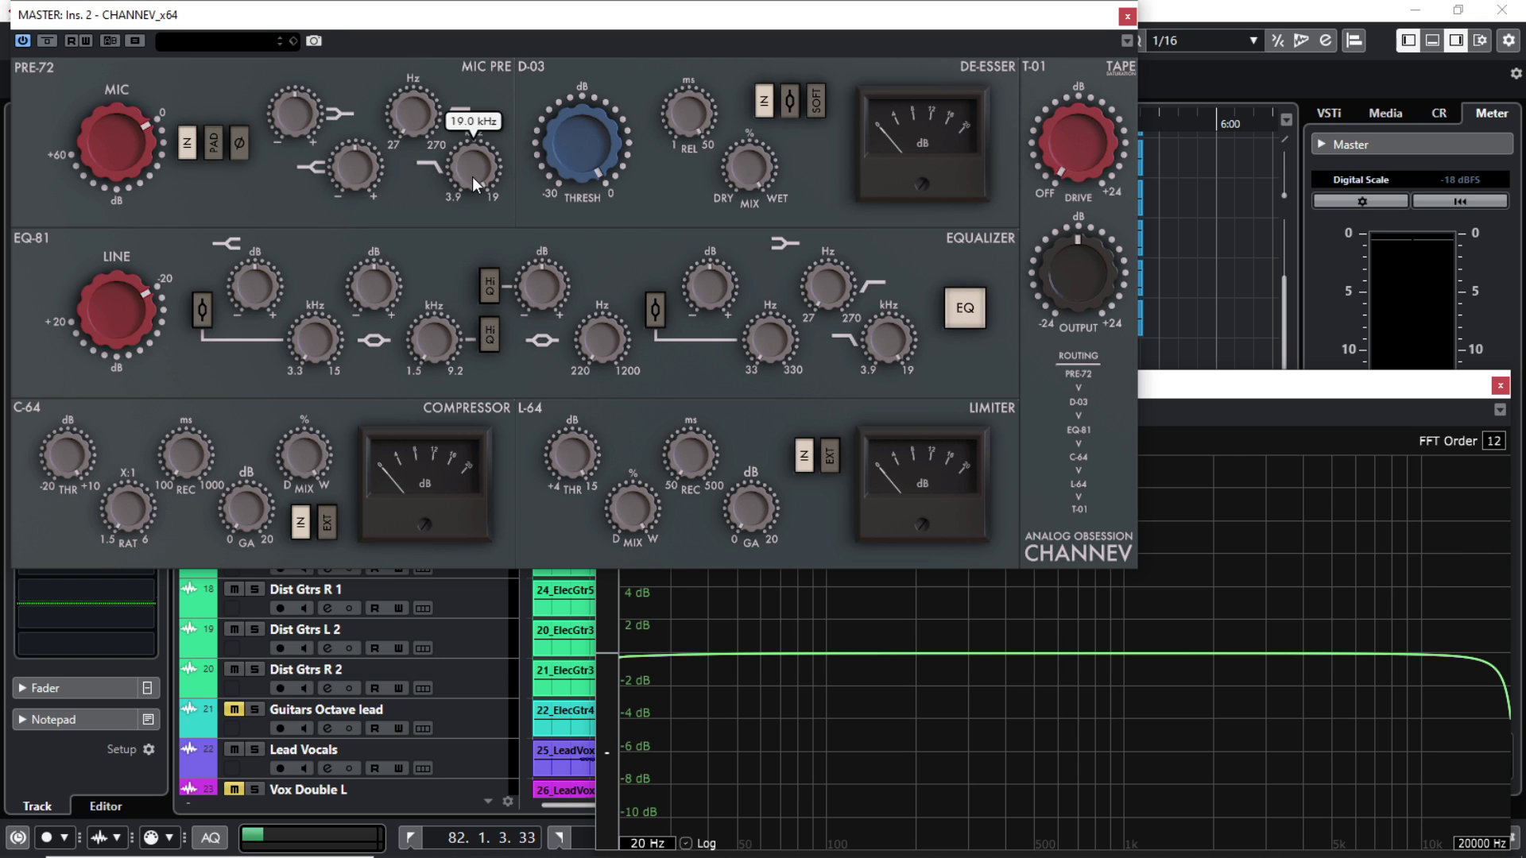
mouse_move(419, 128)
mouse_down()
mouse_move(418, 74)
mouse_move(417, 117)
mouse_up()
drag(472, 167, 457, 200)
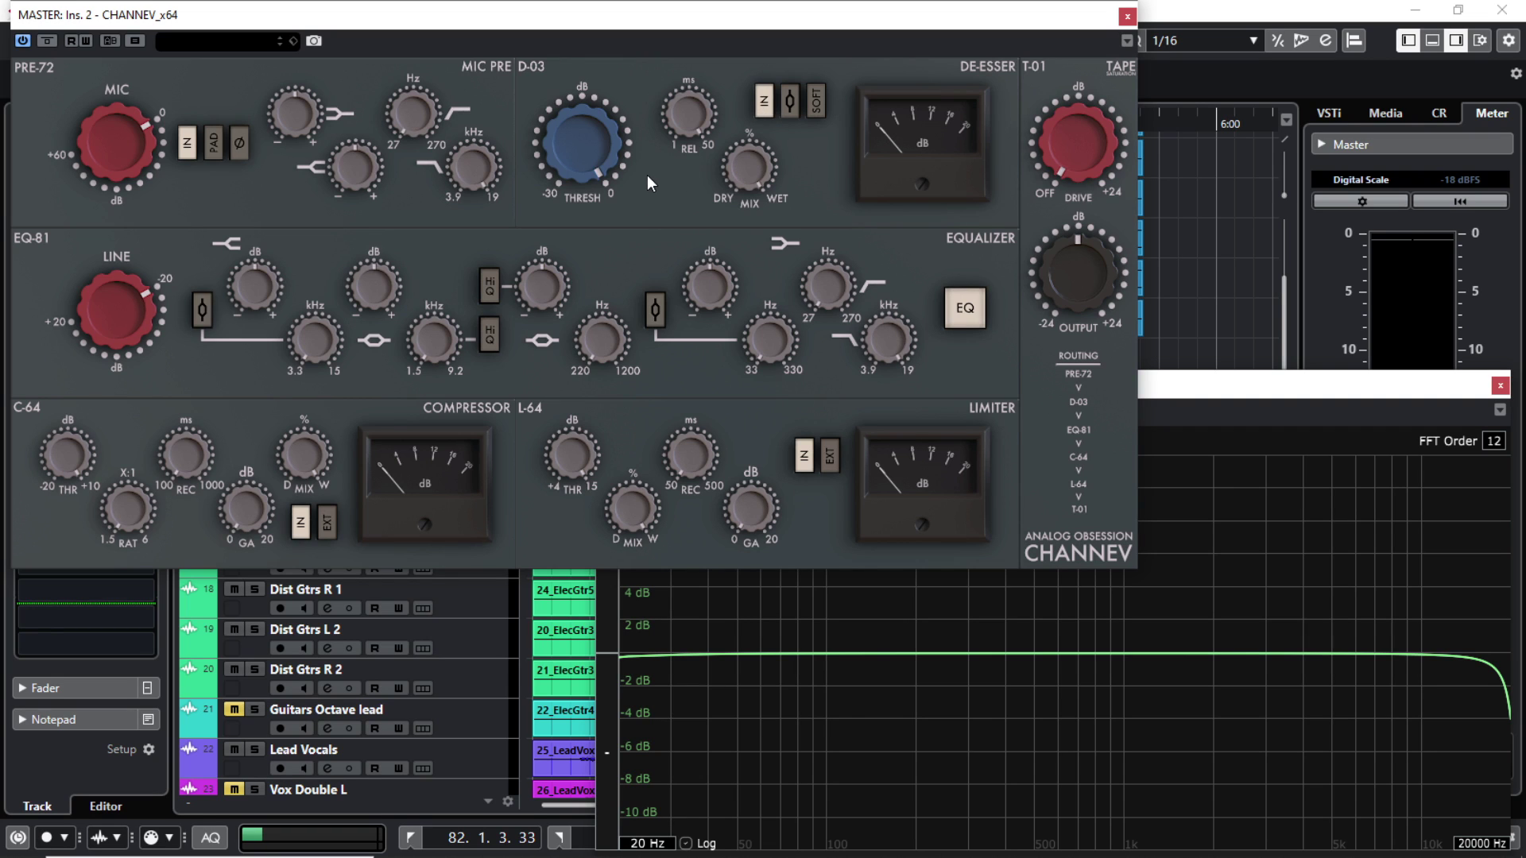
mouse_move(621, 187)
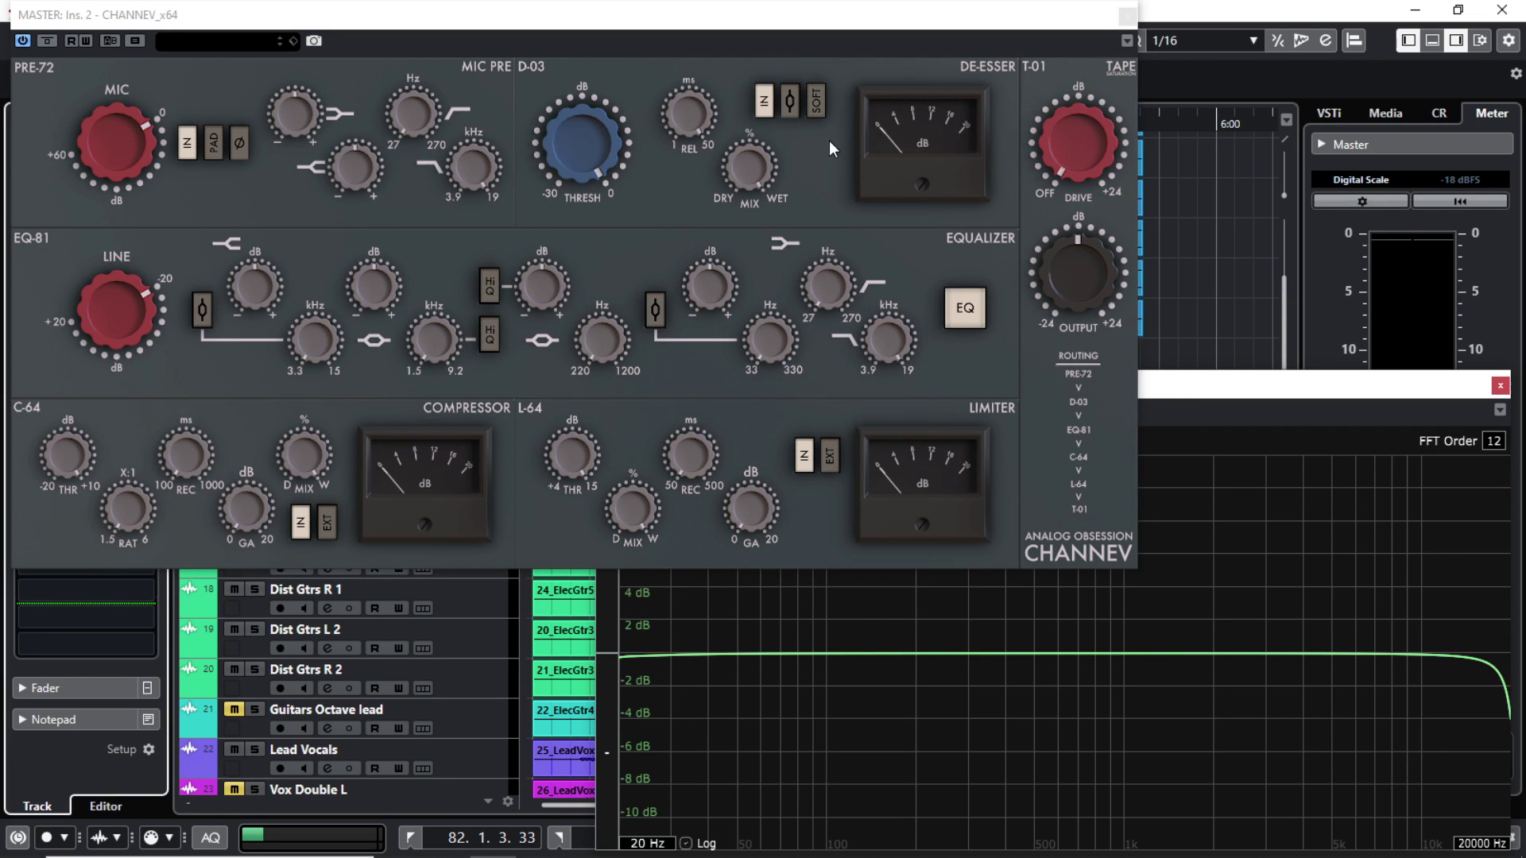
Step: Set the de-esser to SOFT, compare the EQ section off and on, and un-bypass CHANNEV
click(818, 110)
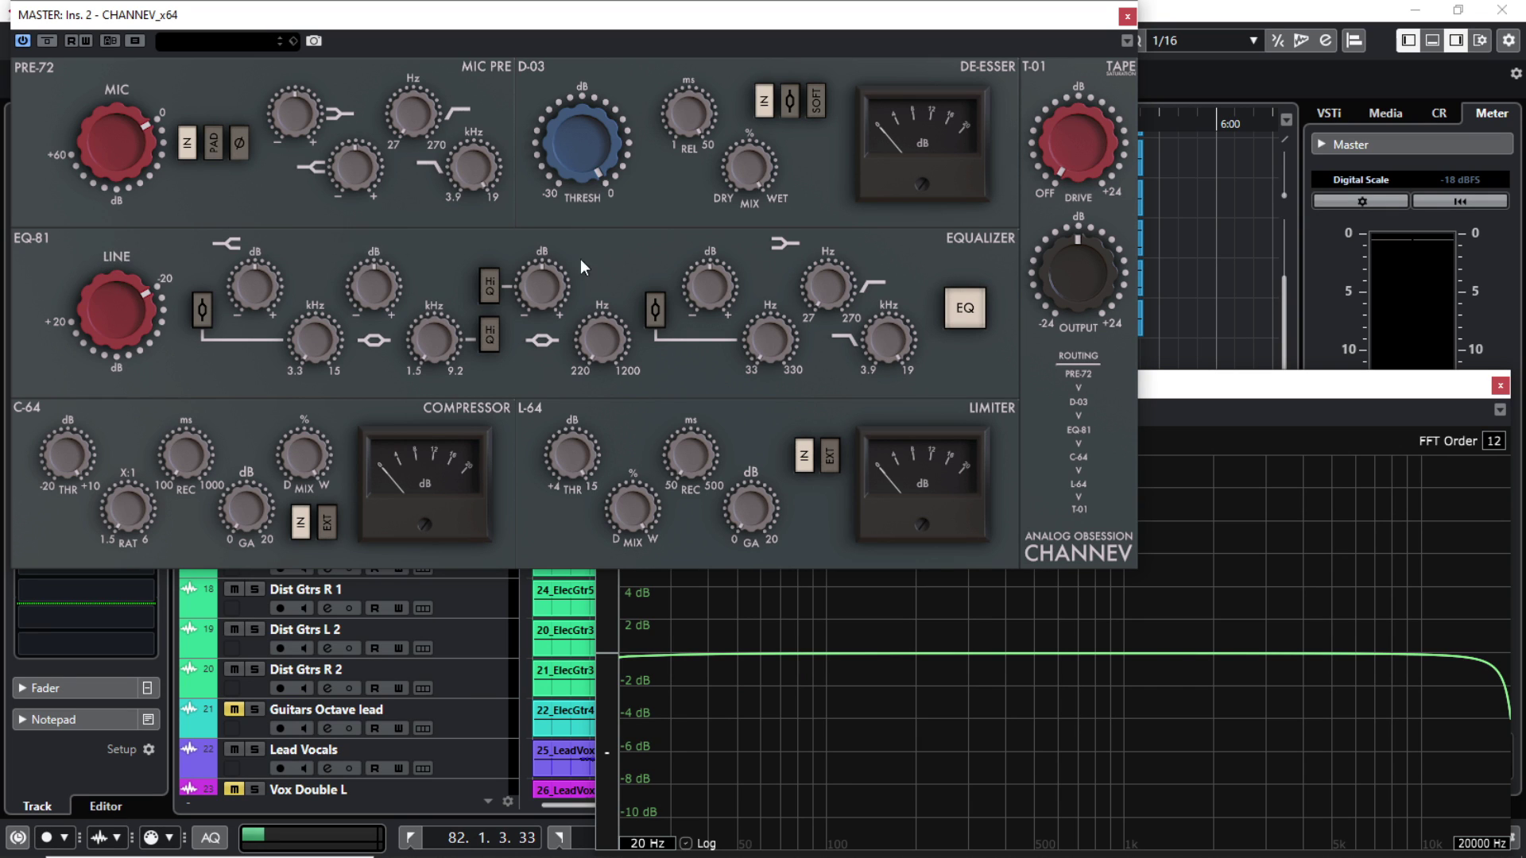
click(967, 312)
click(967, 313)
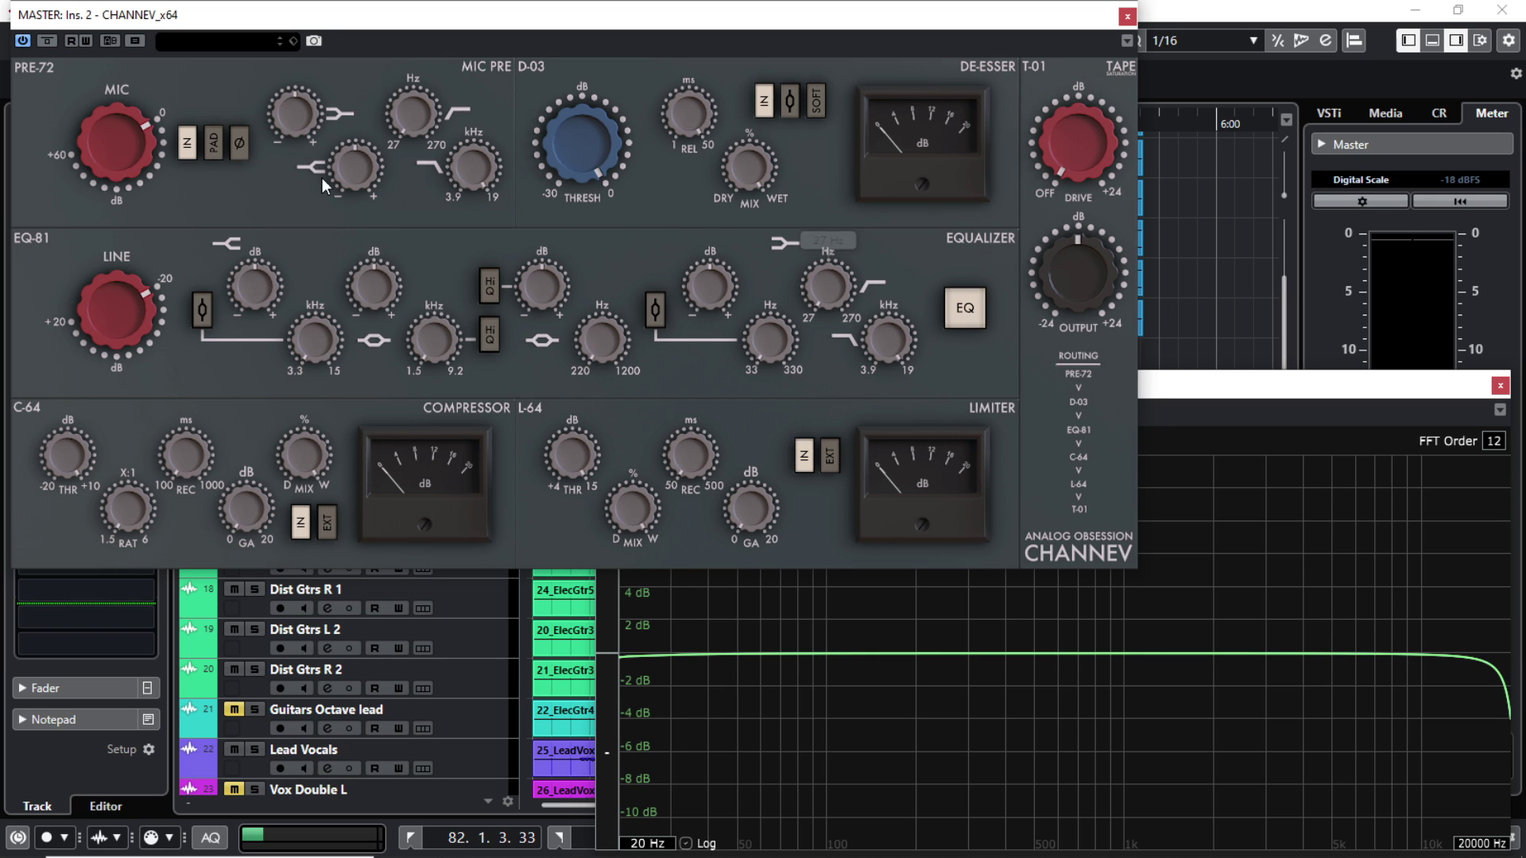
click(46, 42)
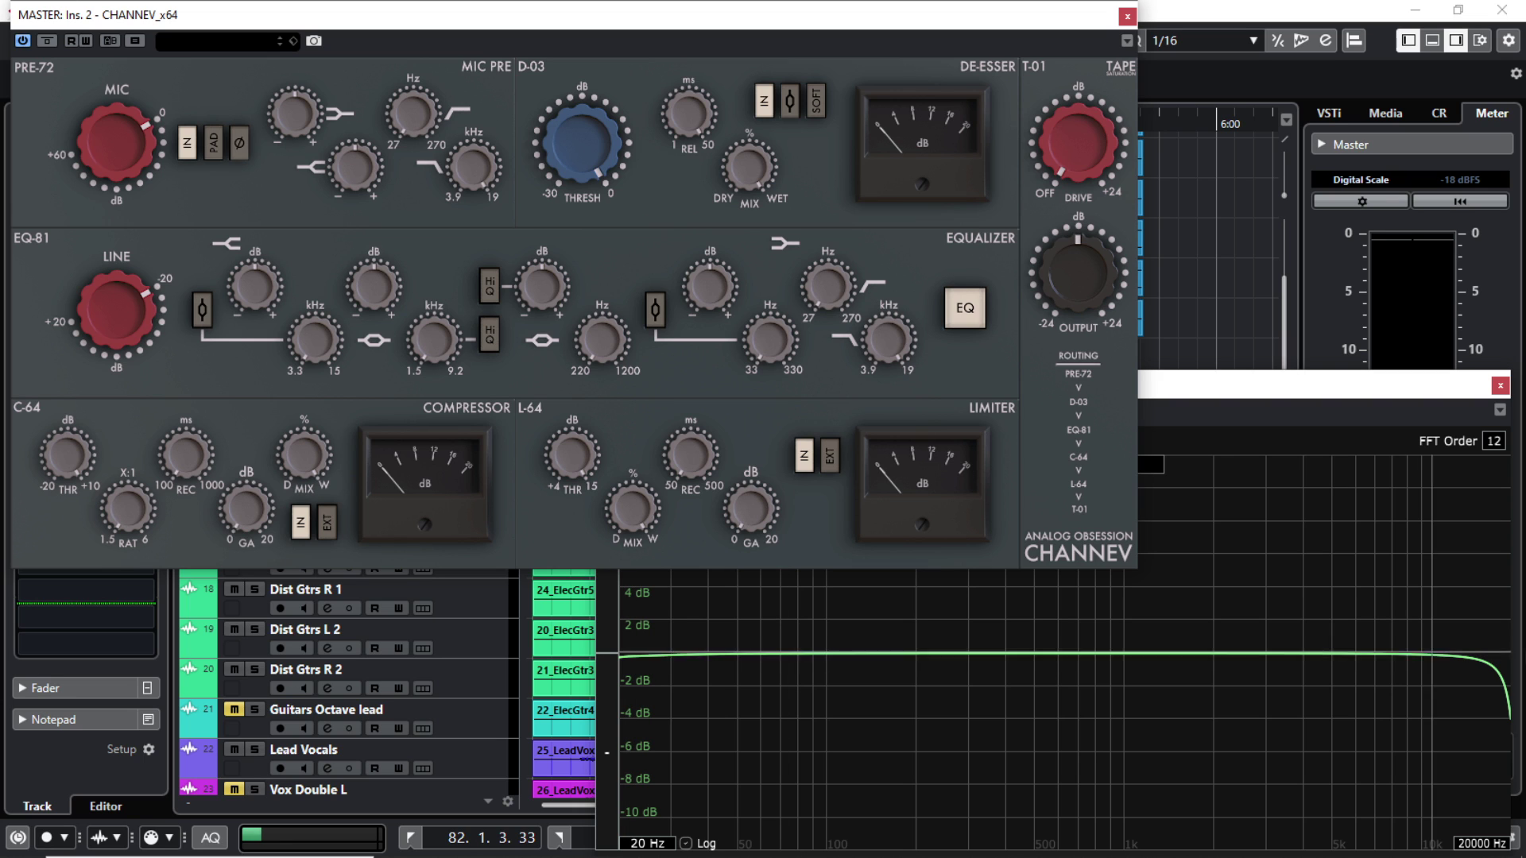
Step: Lower the EQ high-cut to 12 kHz, reset it, and raise the low-cut to 72 Hz
mouse_move(890, 328)
drag(891, 337, 891, 411)
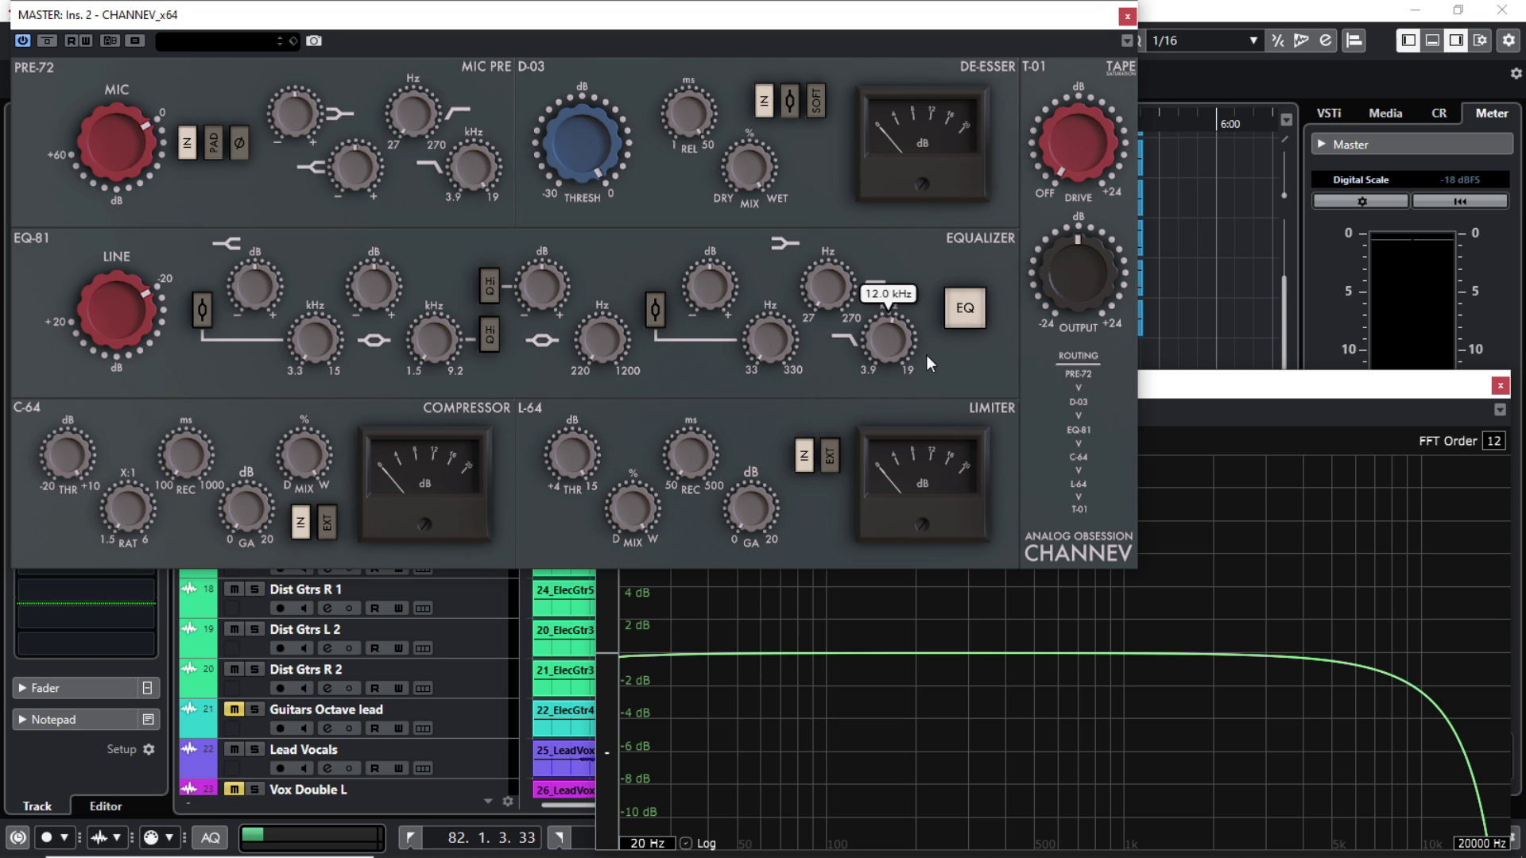
double_click(898, 347)
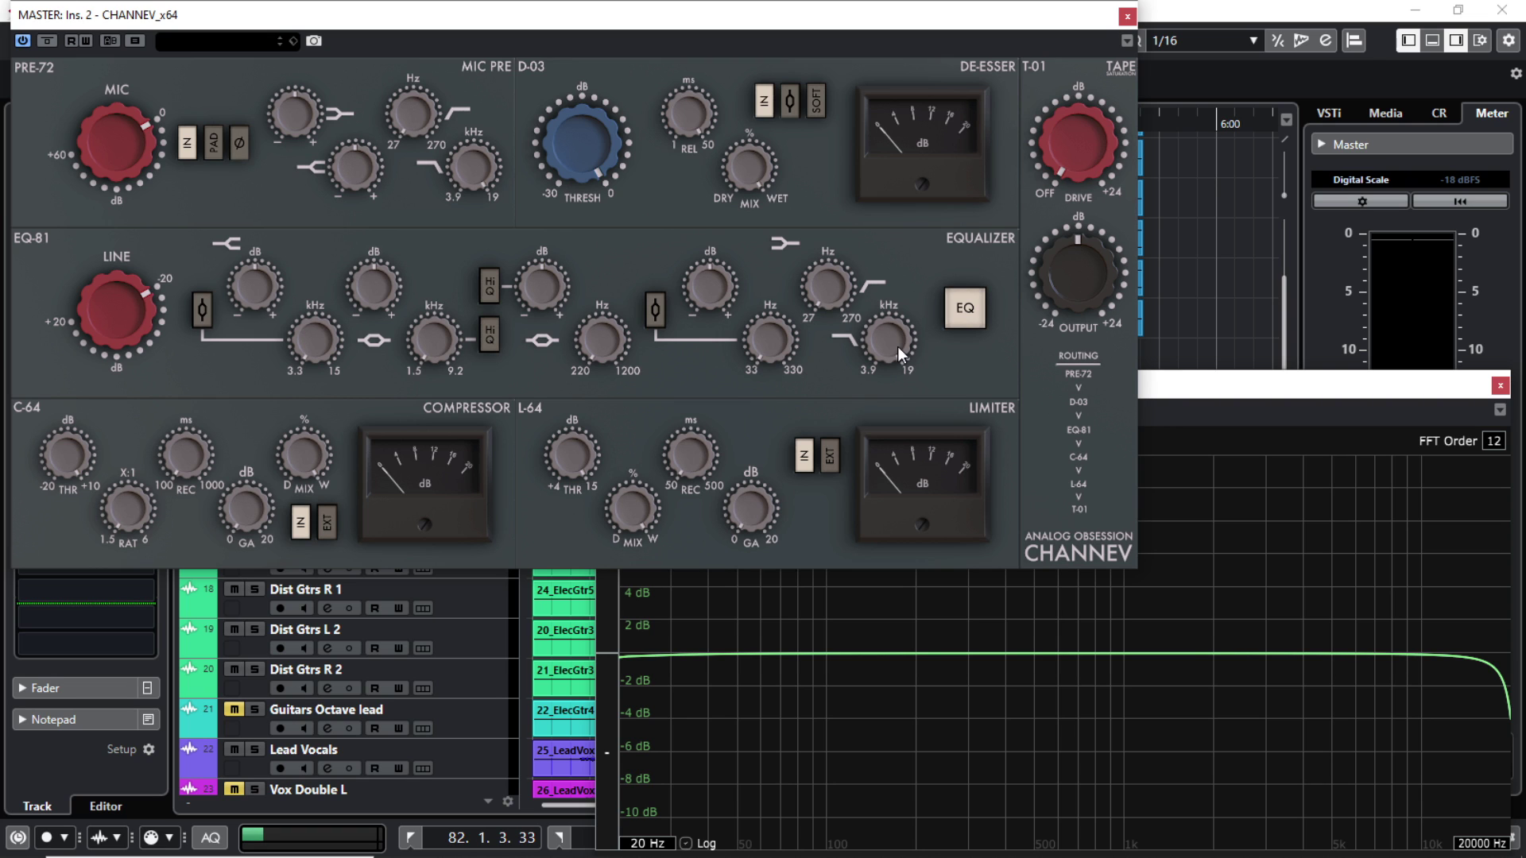
mouse_move(828, 278)
mouse_down()
mouse_move(833, 254)
mouse_move(837, 303)
mouse_up()
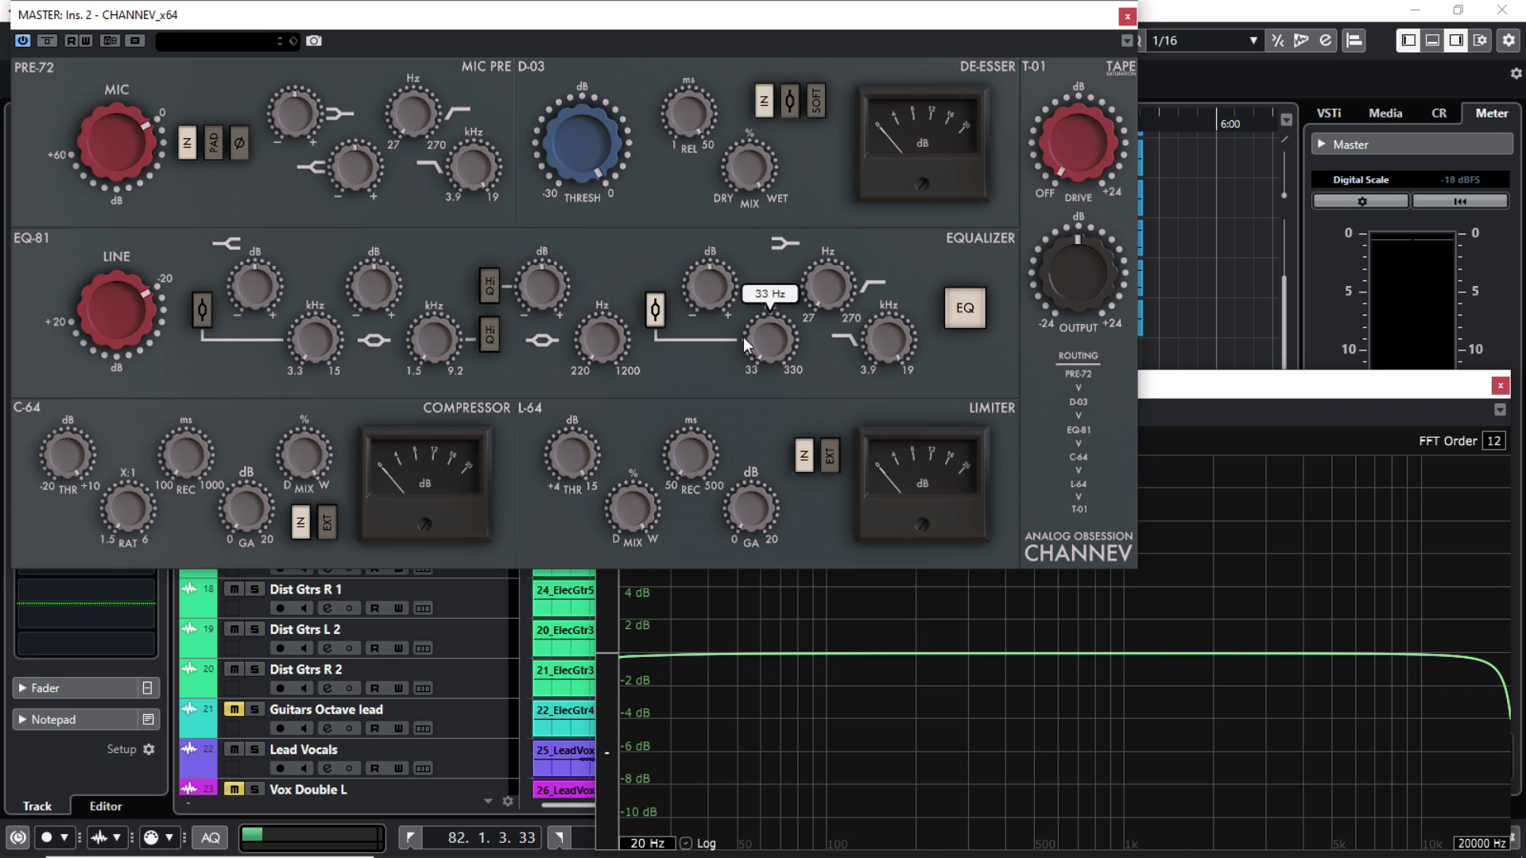
Step: Switch the low band from shelf to bell near 41 Hz, then reset its gain to 0 dB
drag(757, 351, 705, 265)
mouse_move(703, 281)
click(654, 310)
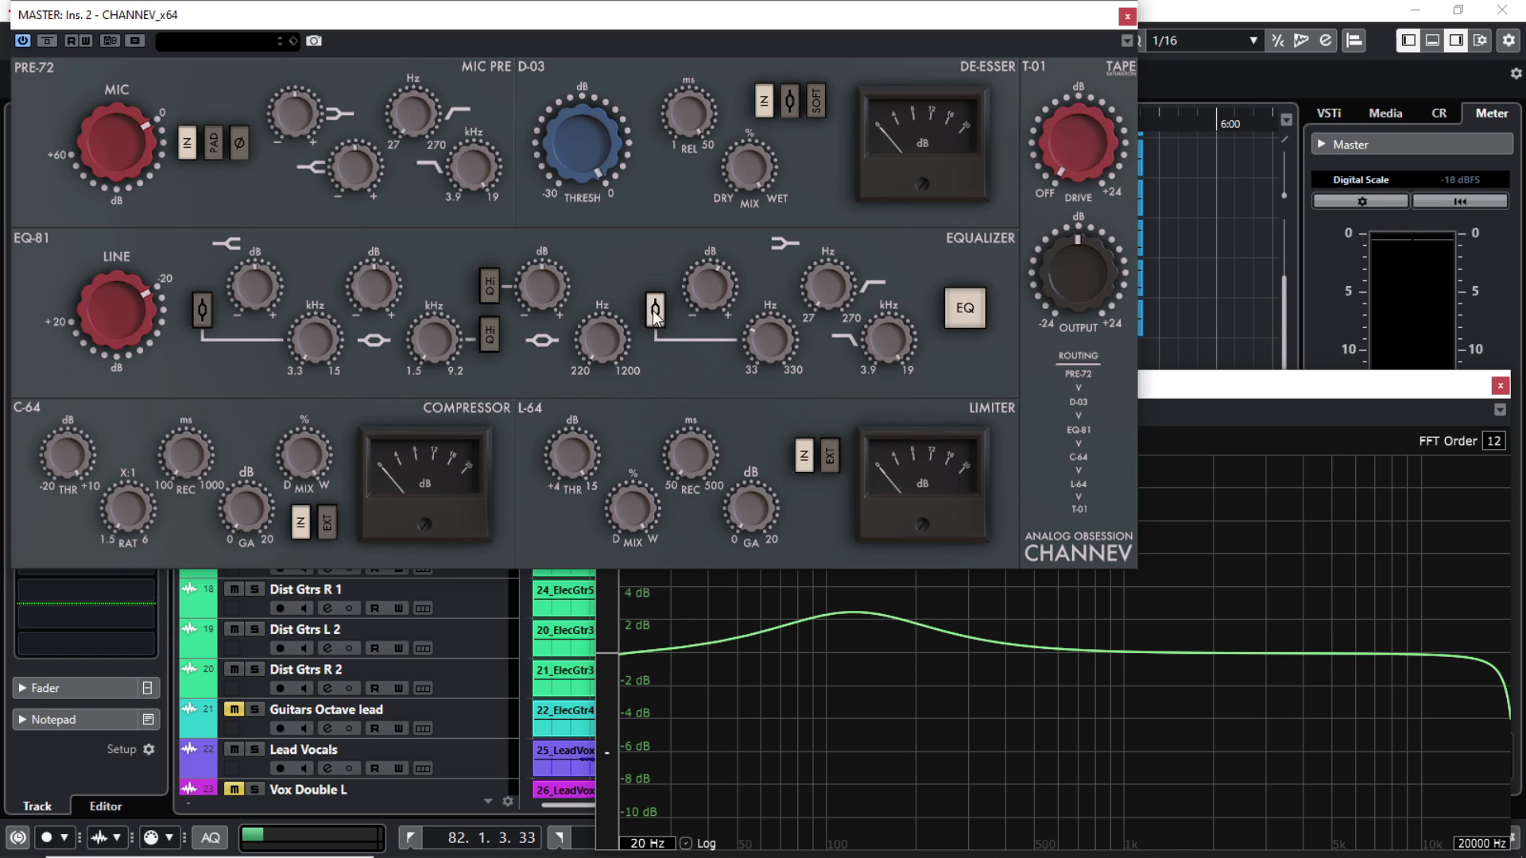
drag(758, 348, 713, 276)
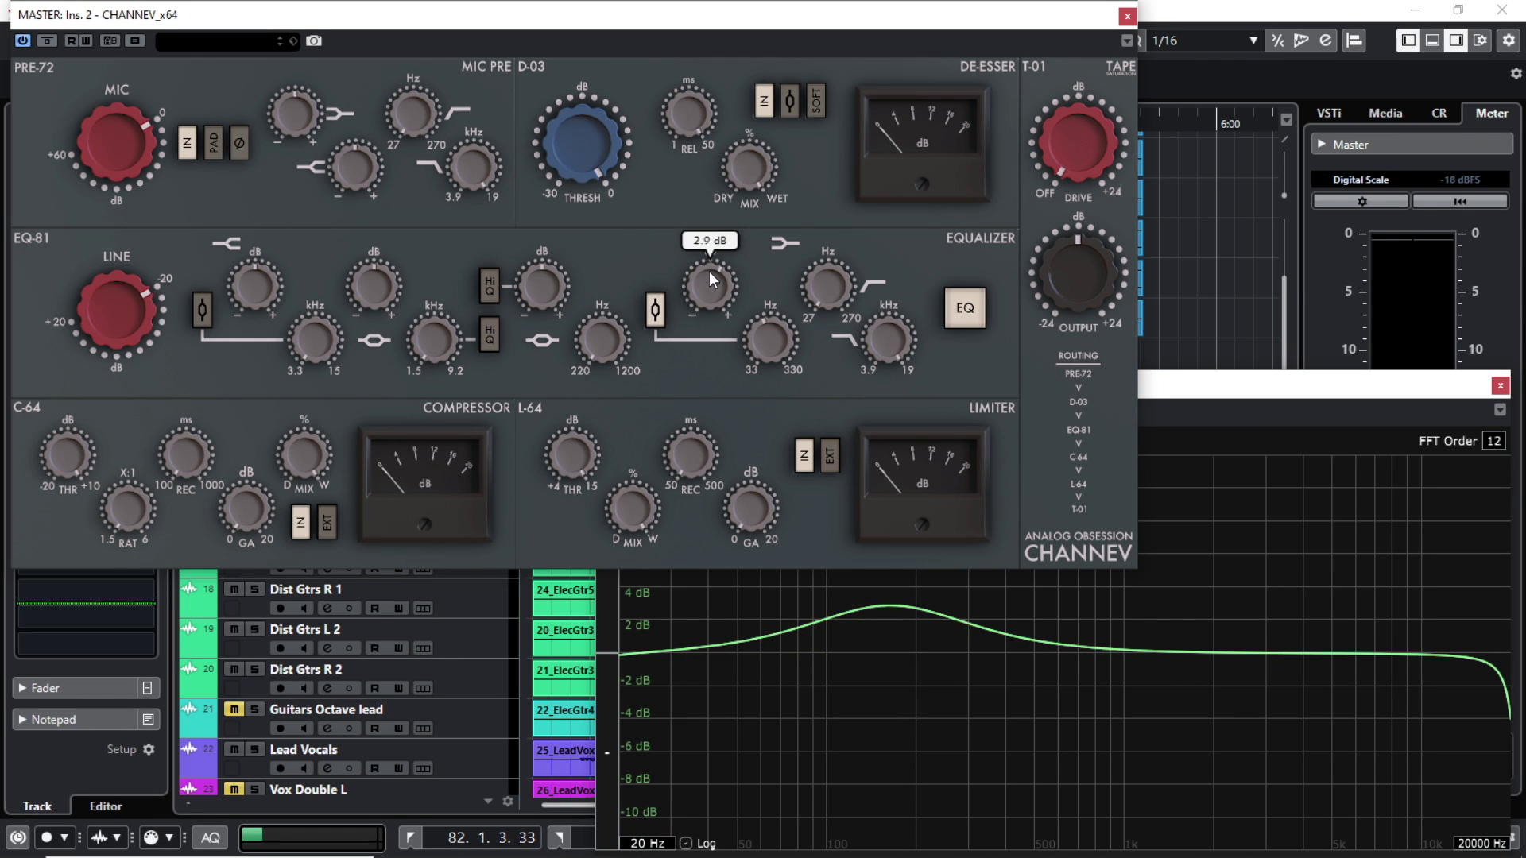
double_click(709, 271)
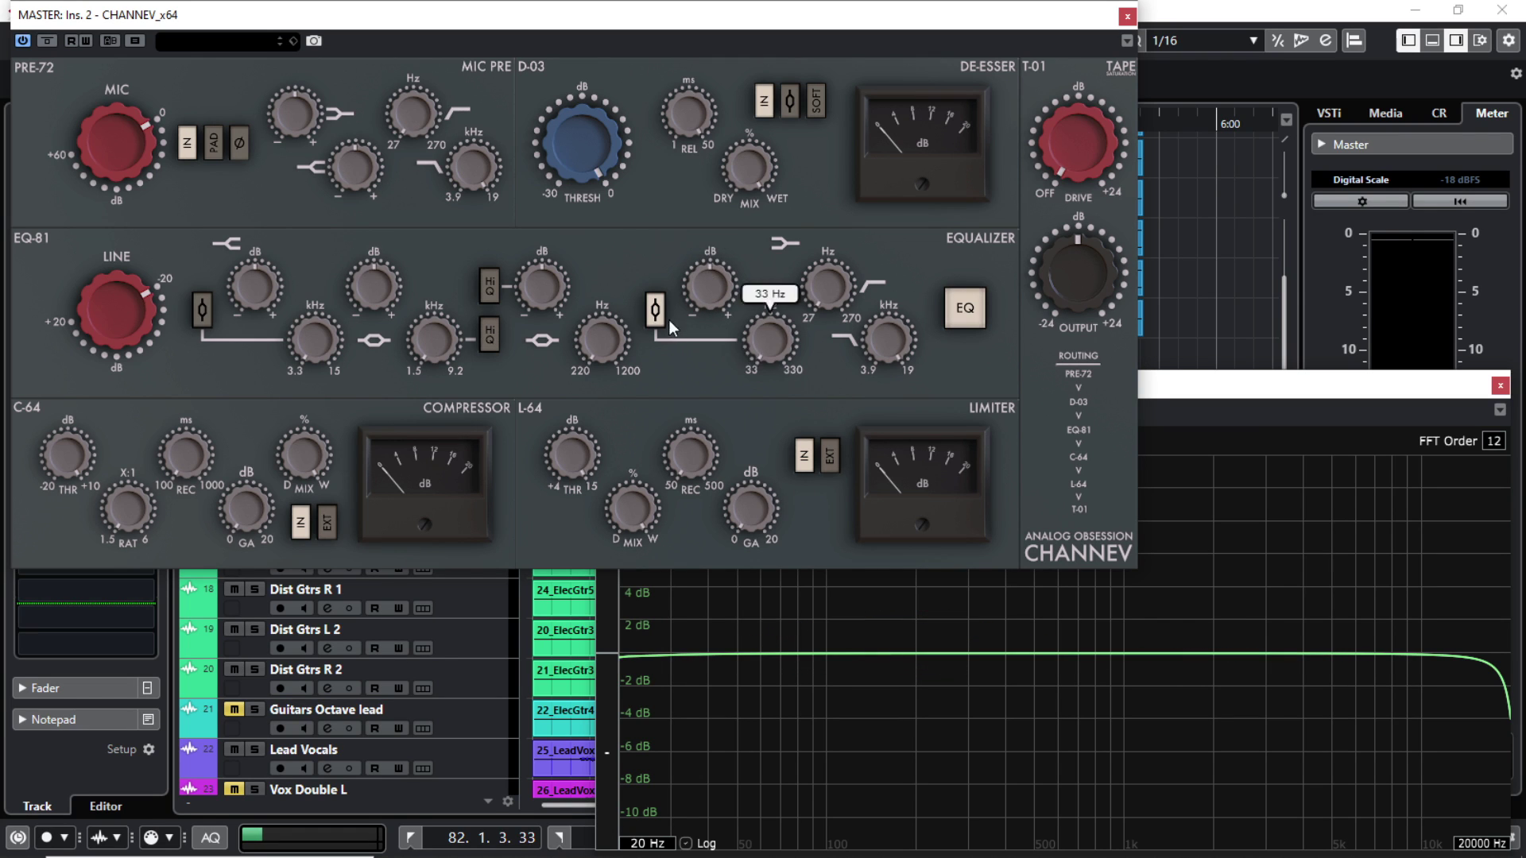
mouse_move(599, 357)
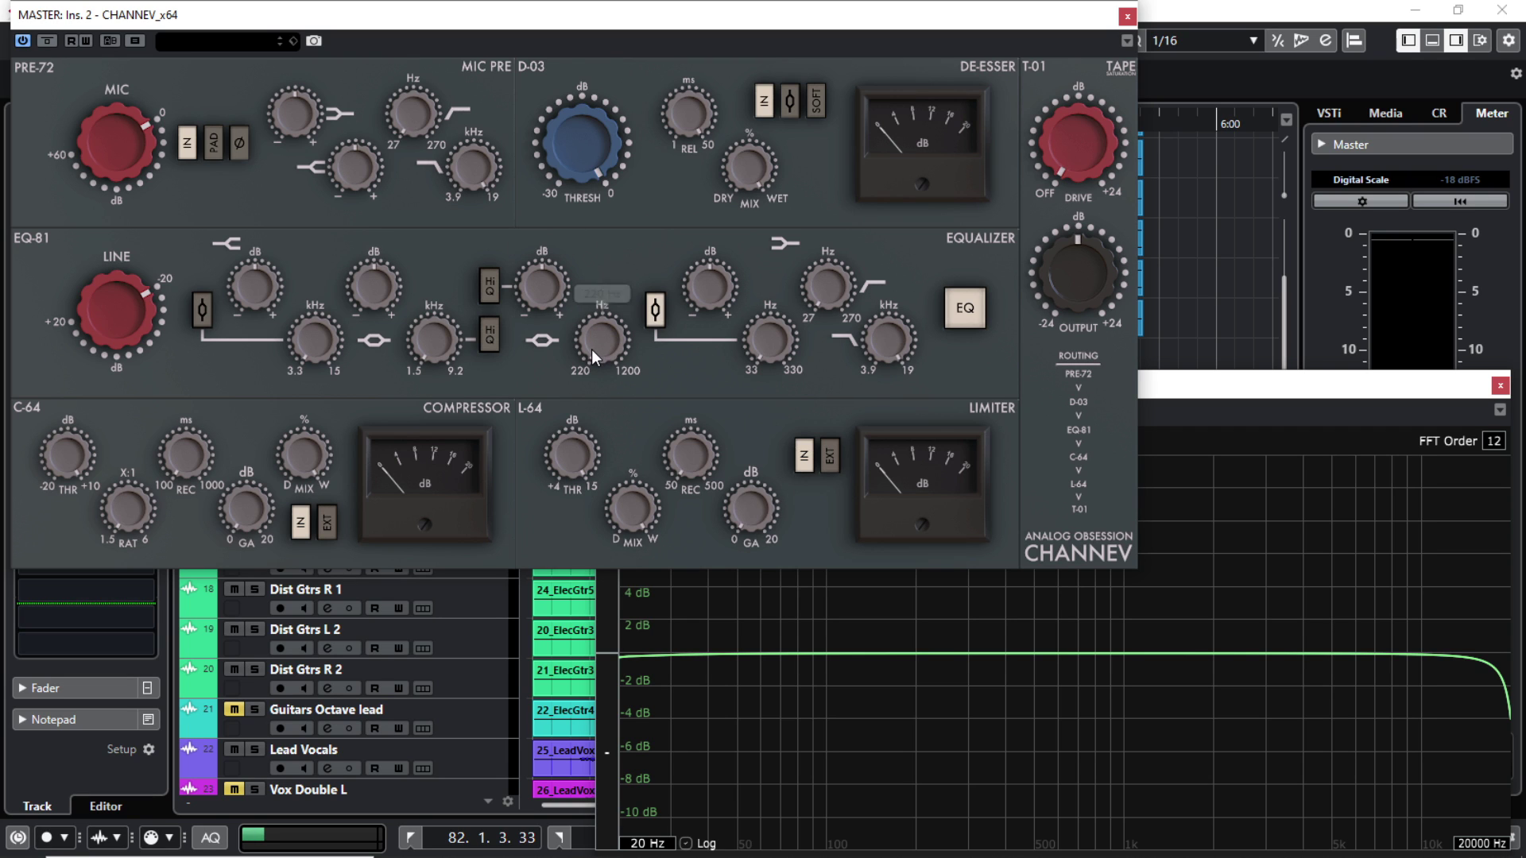
Step: Sweep the mid band between 1200 and 233 Hz, boost it, turn Hi Q off and lower its gain
drag(593, 359, 580, 119)
drag(596, 451, 534, 256)
click(535, 284)
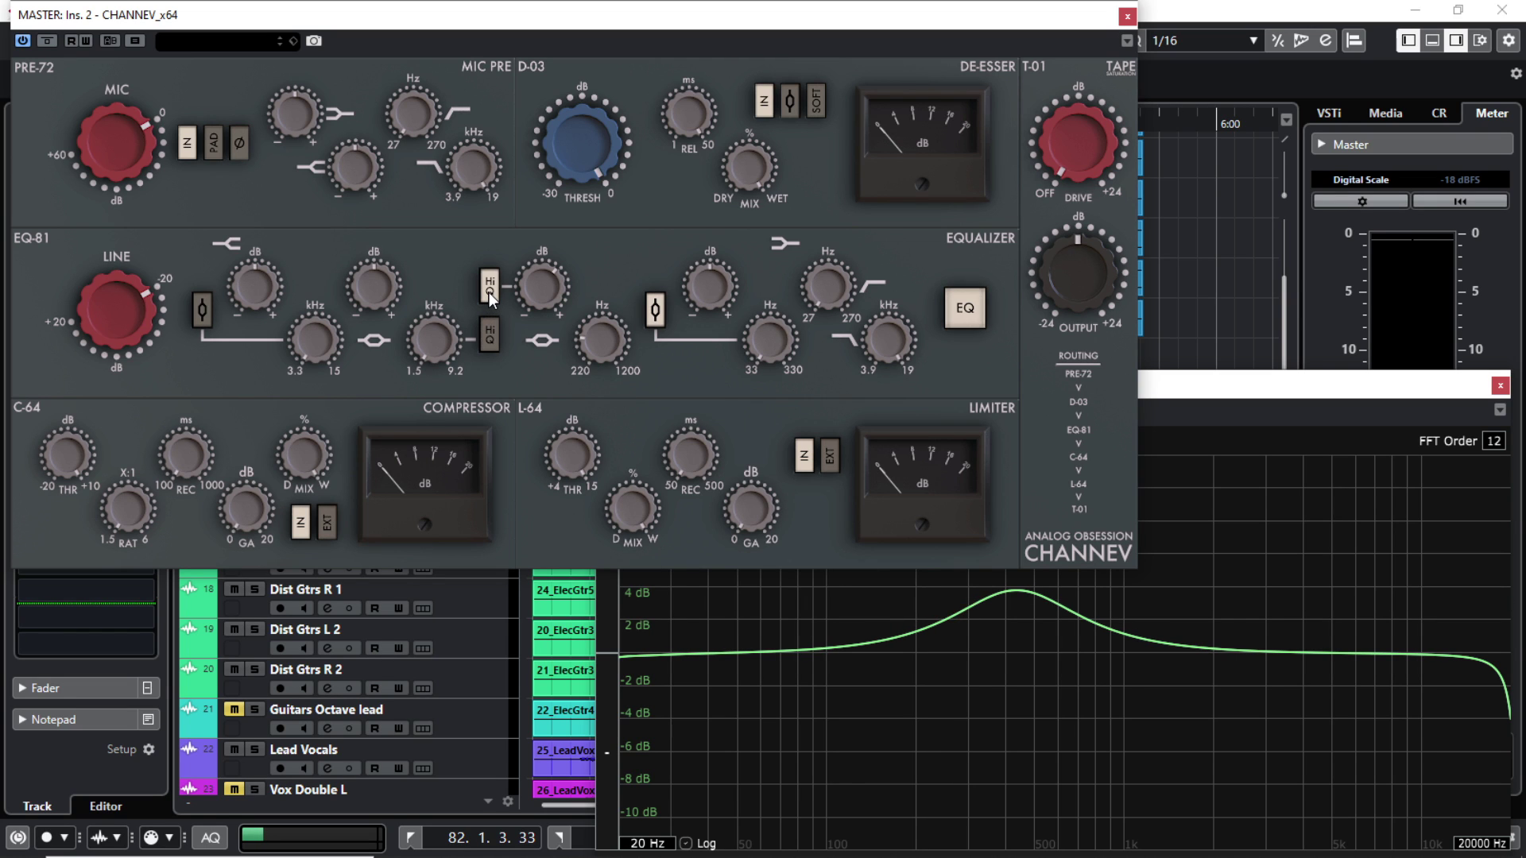
click(489, 292)
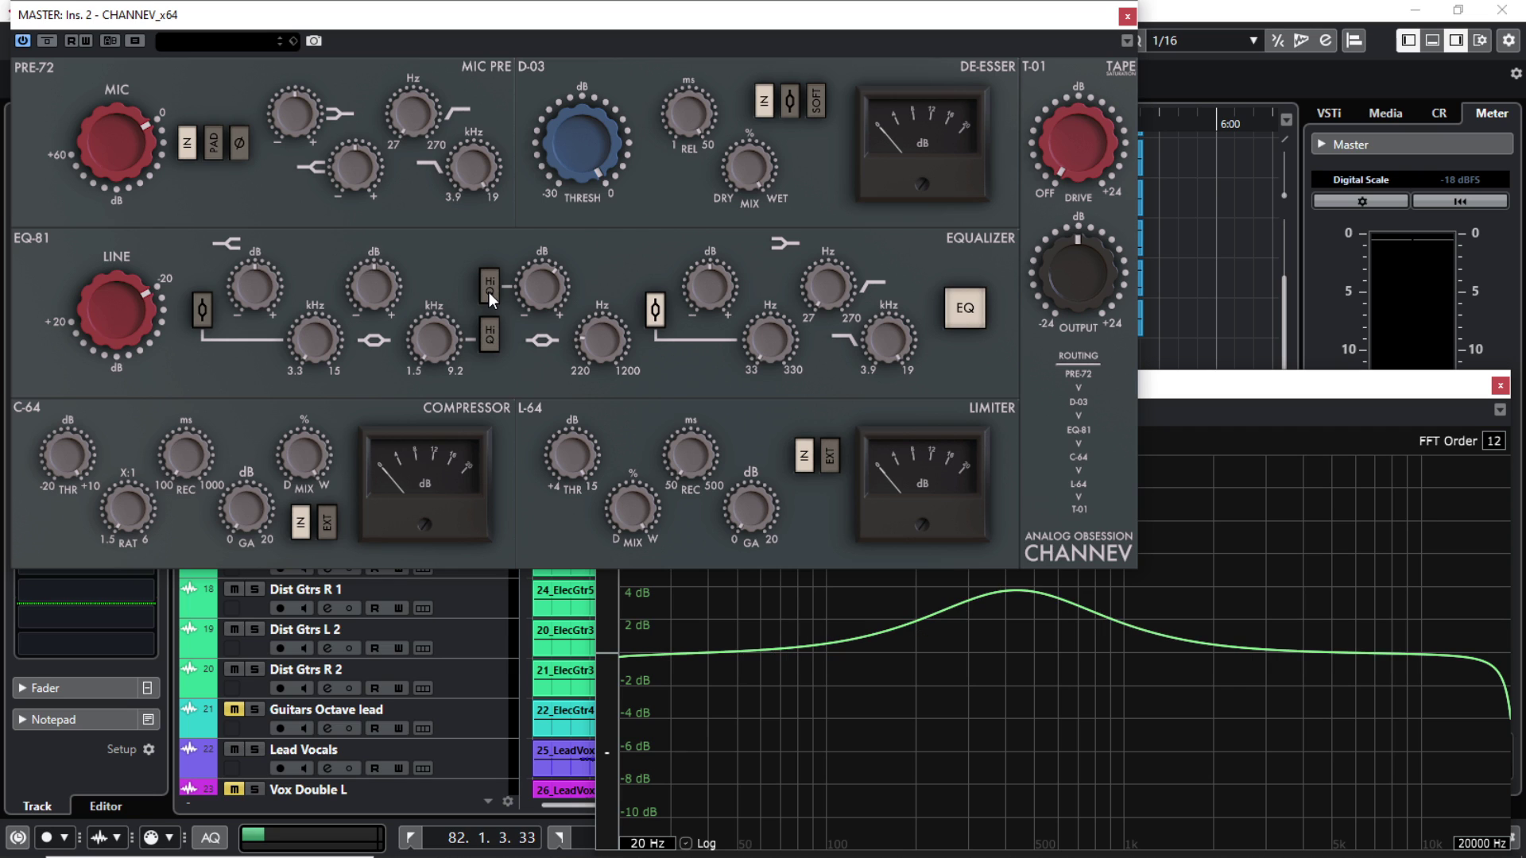
mouse_move(540, 287)
mouse_down()
mouse_move(533, 329)
mouse_move(534, 294)
mouse_up()
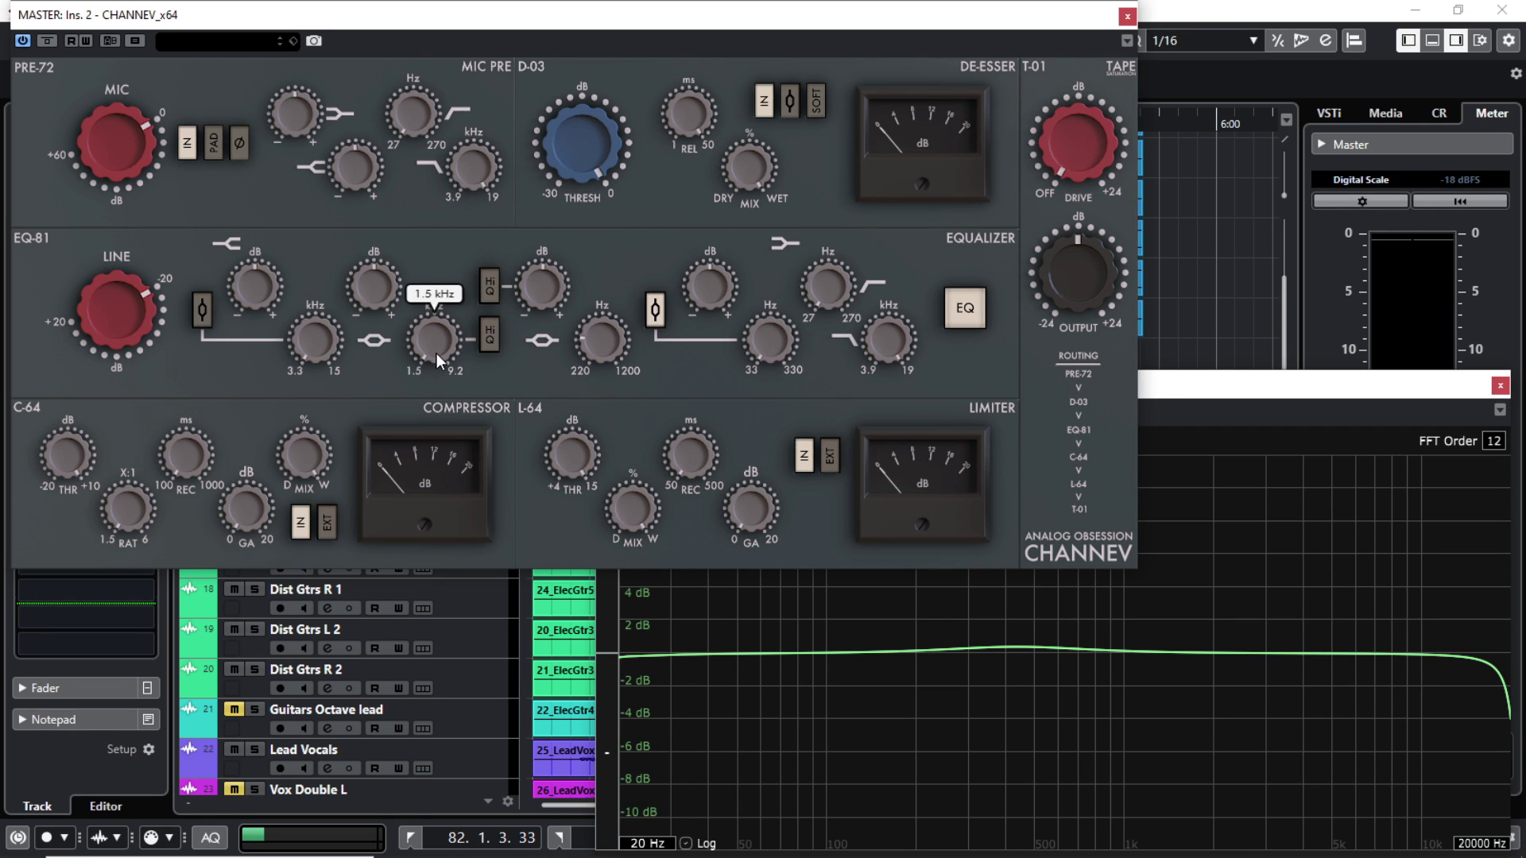
Step: Boost the EQ band 5 dB at 9.1 kHz, sweep it to 1.5 kHz, then reset gain to 0 dB
drag(437, 353, 419, 105)
drag(369, 290, 373, 335)
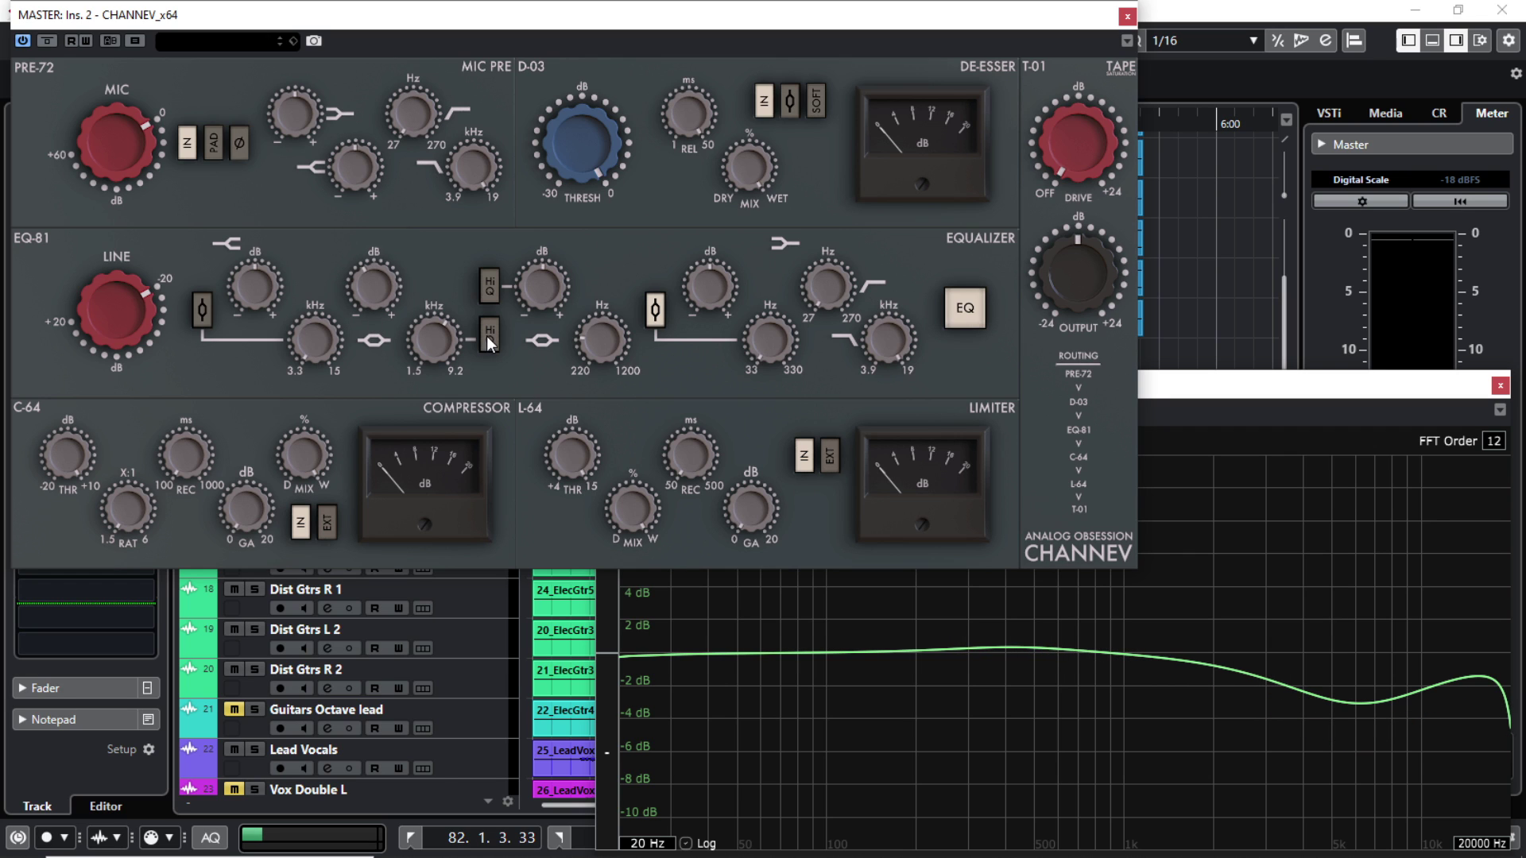
drag(436, 343, 439, 337)
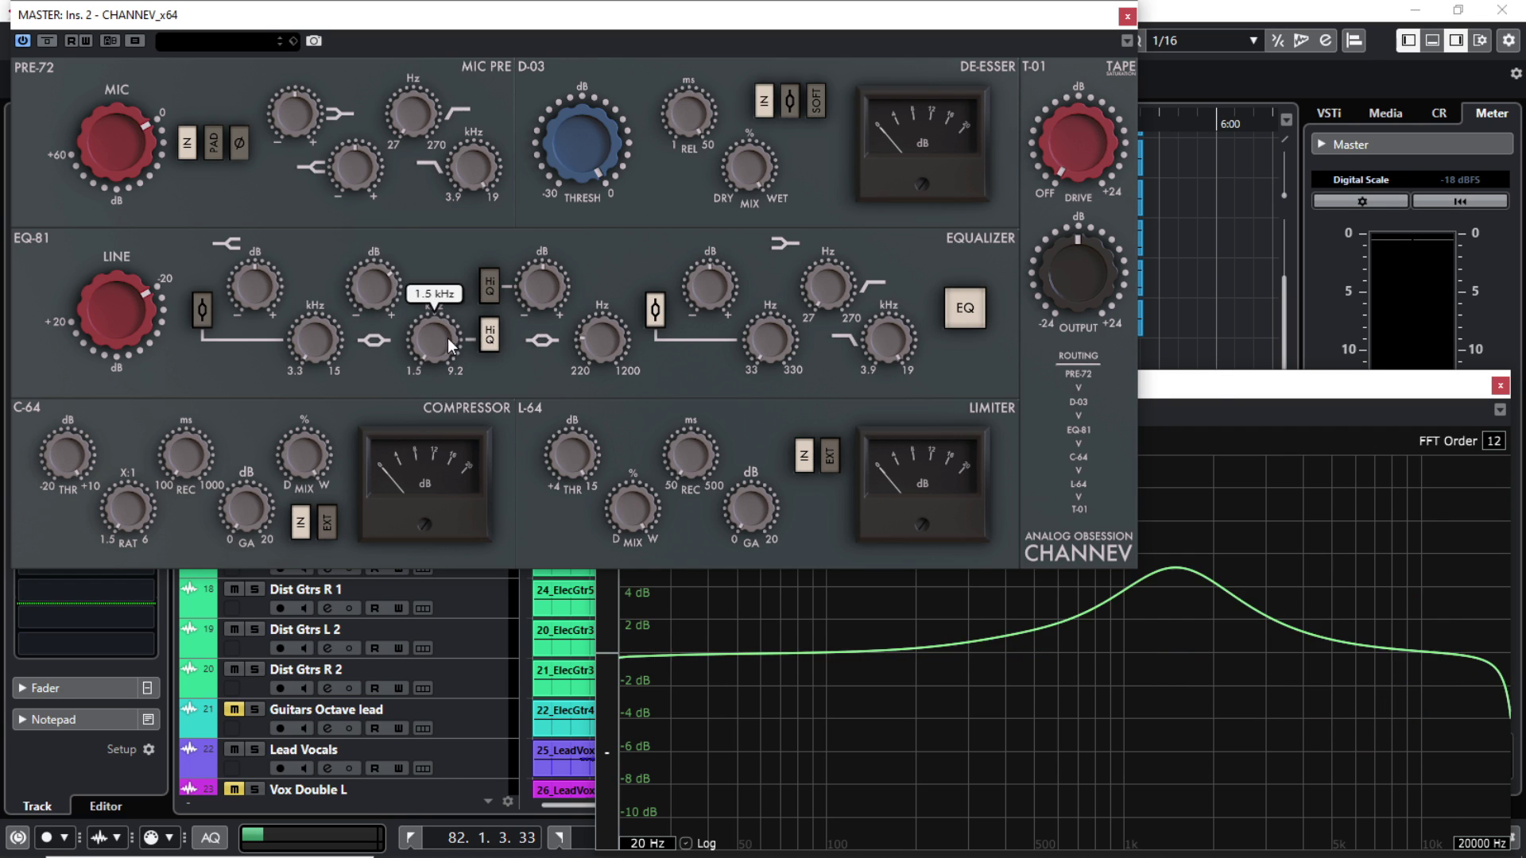
double_click(381, 289)
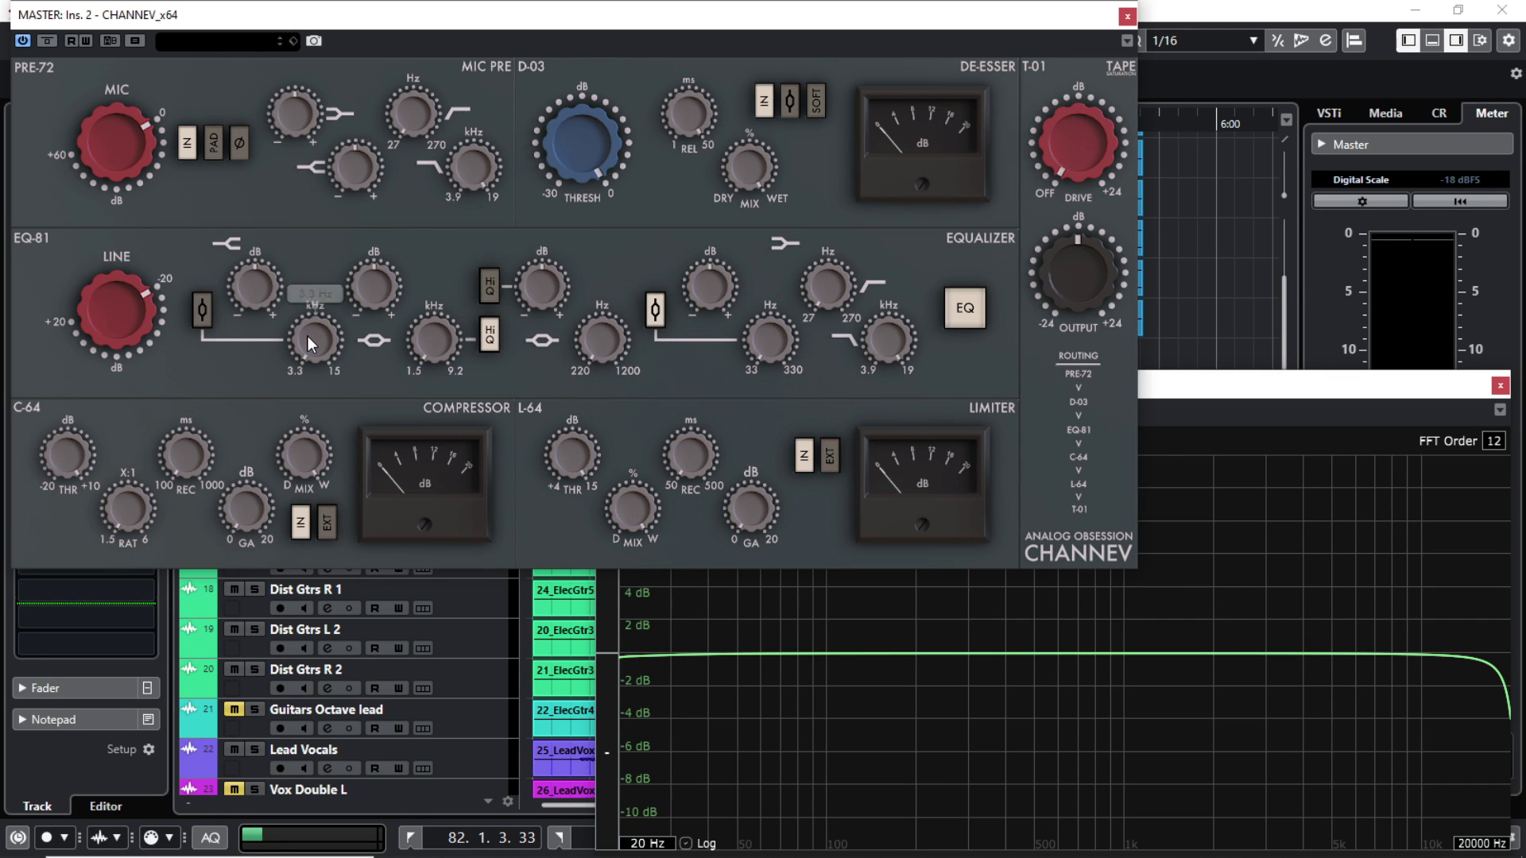
Step: Nudge the high band frequency up and boost the highs by about 3 dB
mouse_move(316, 362)
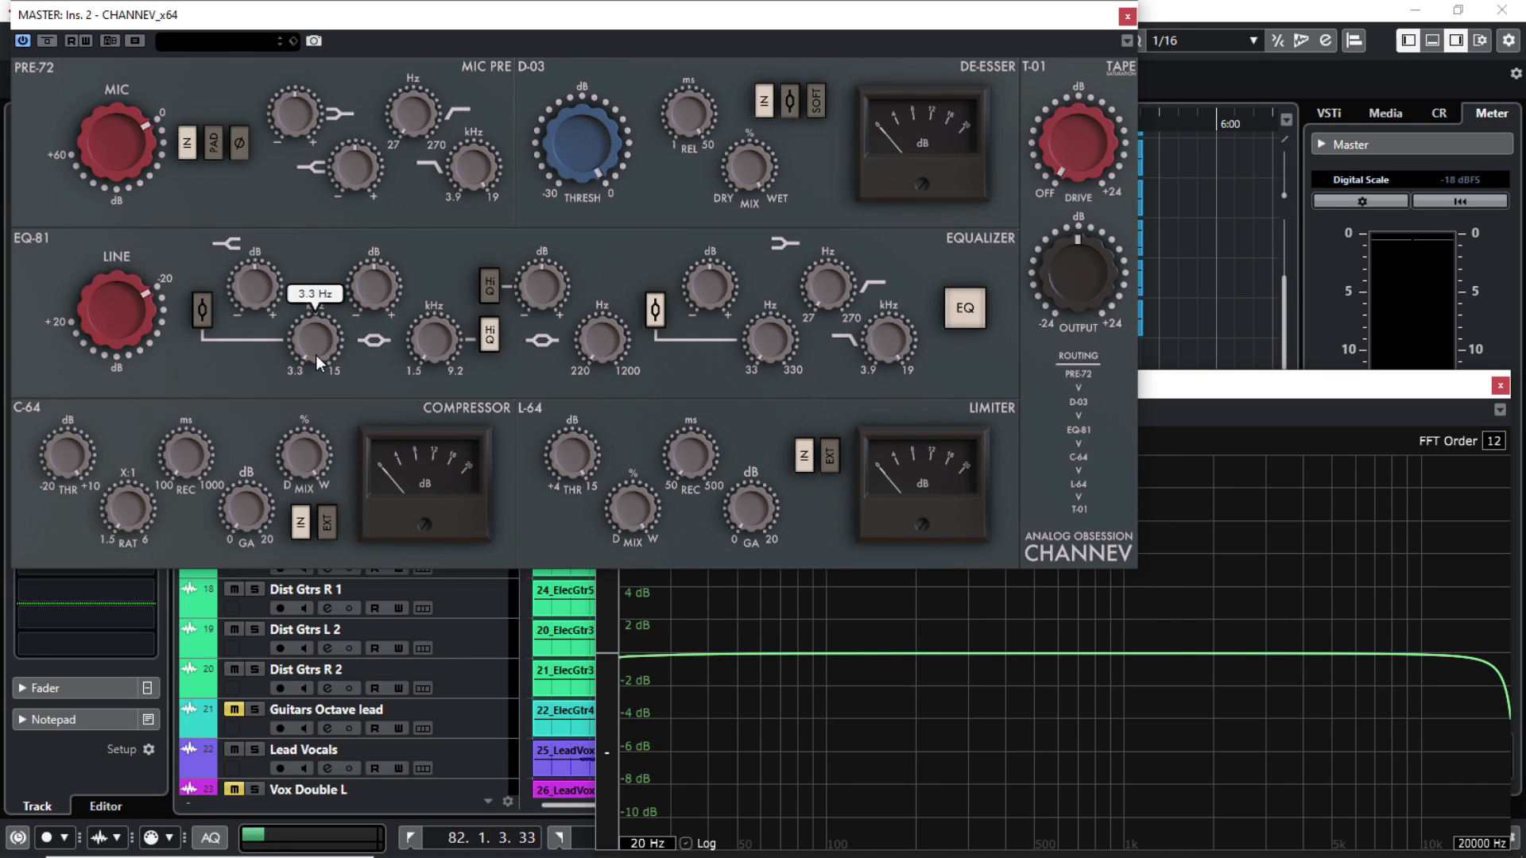
drag(311, 360, 298, 123)
mouse_move(295, 139)
drag(247, 296, 251, 272)
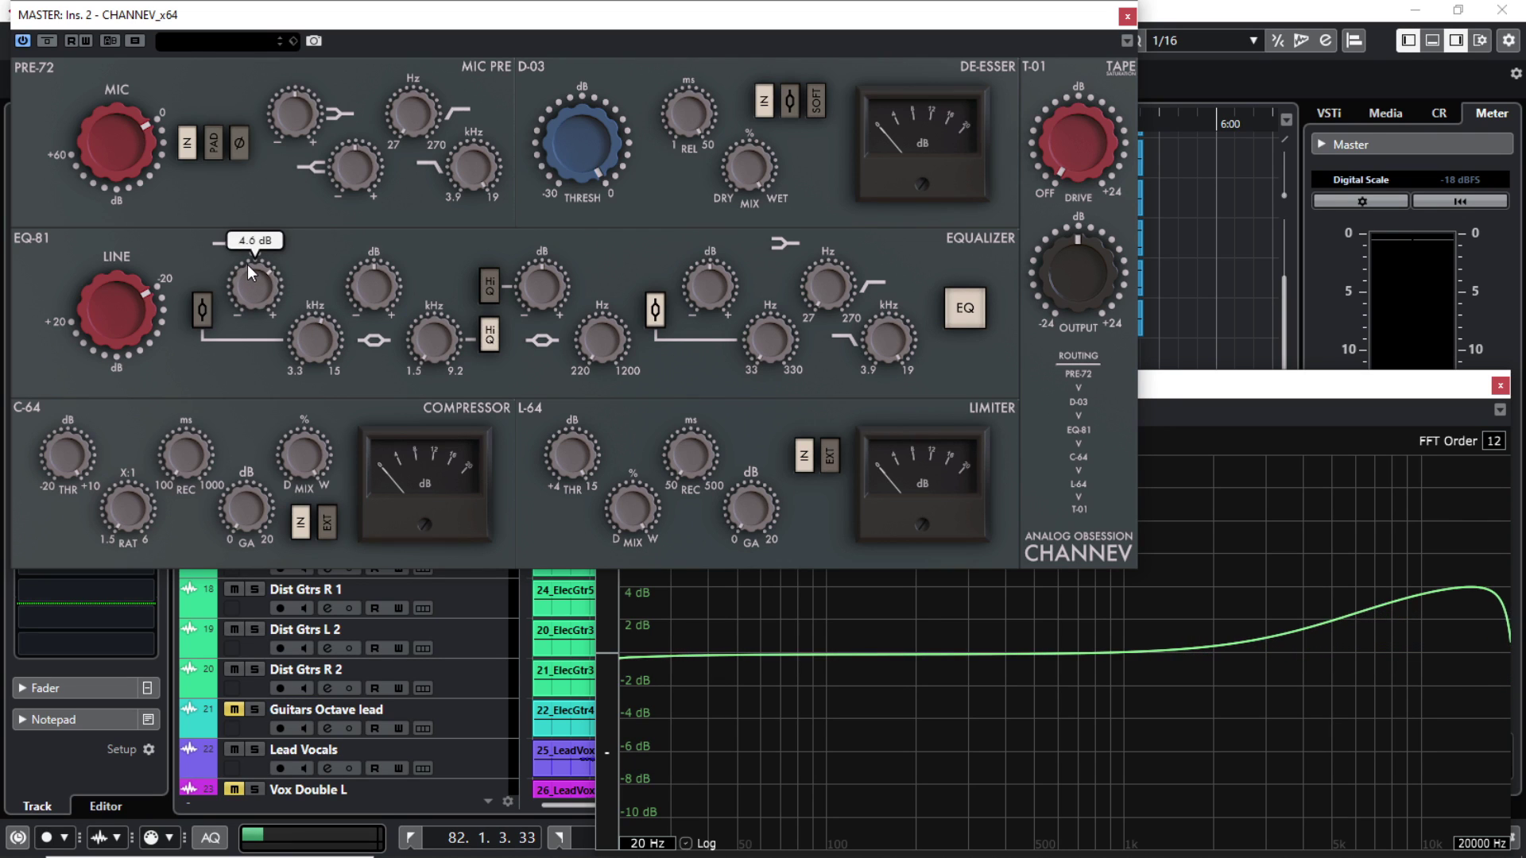
Step: Toggle the high band between shelf and bell, ending on bell, and lower LINE to -20 dB
click(204, 313)
click(203, 312)
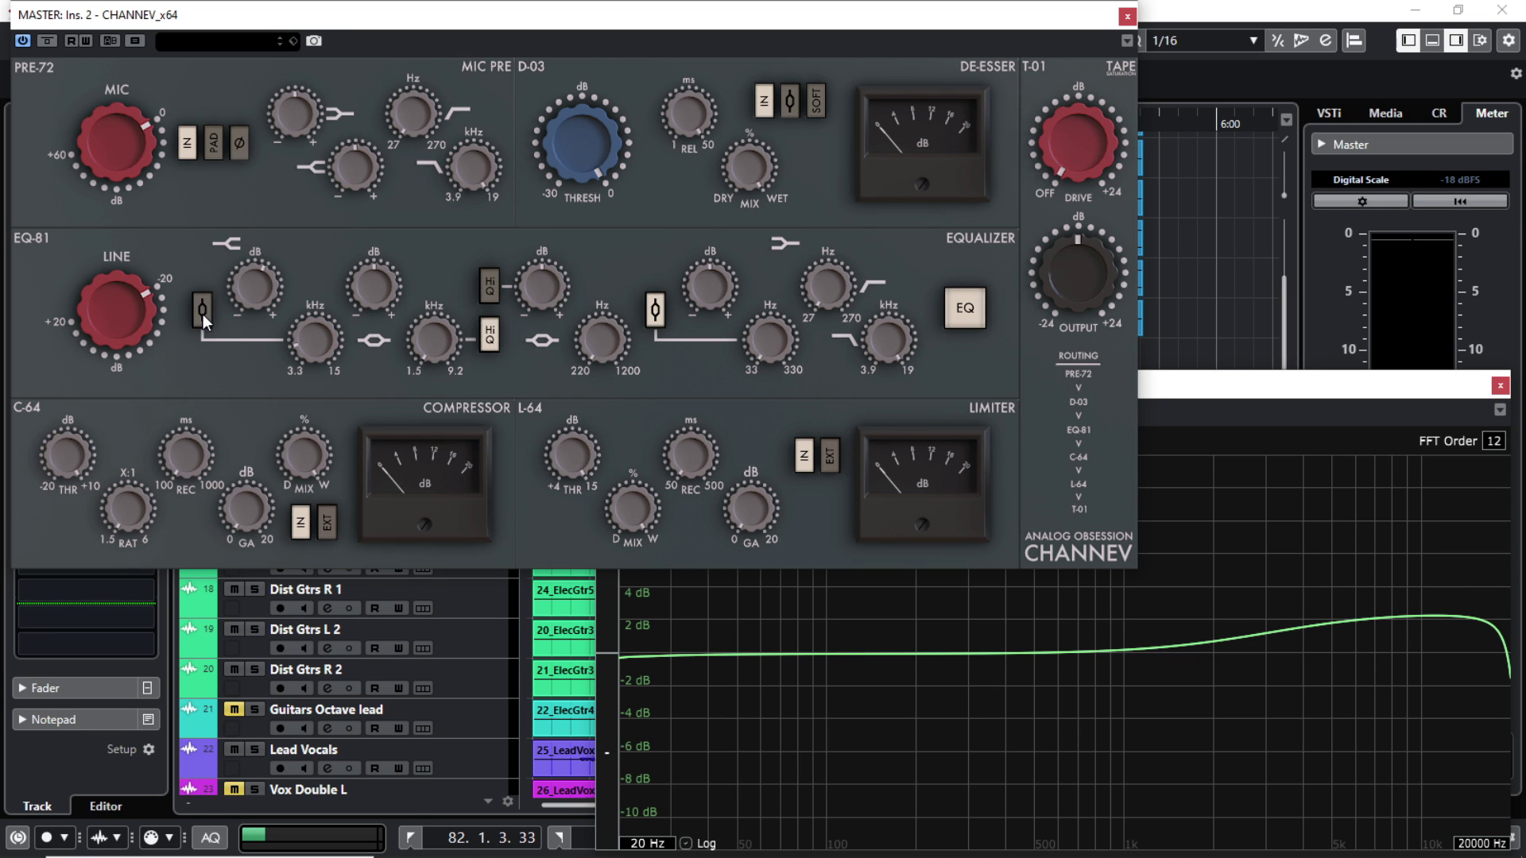
click(204, 314)
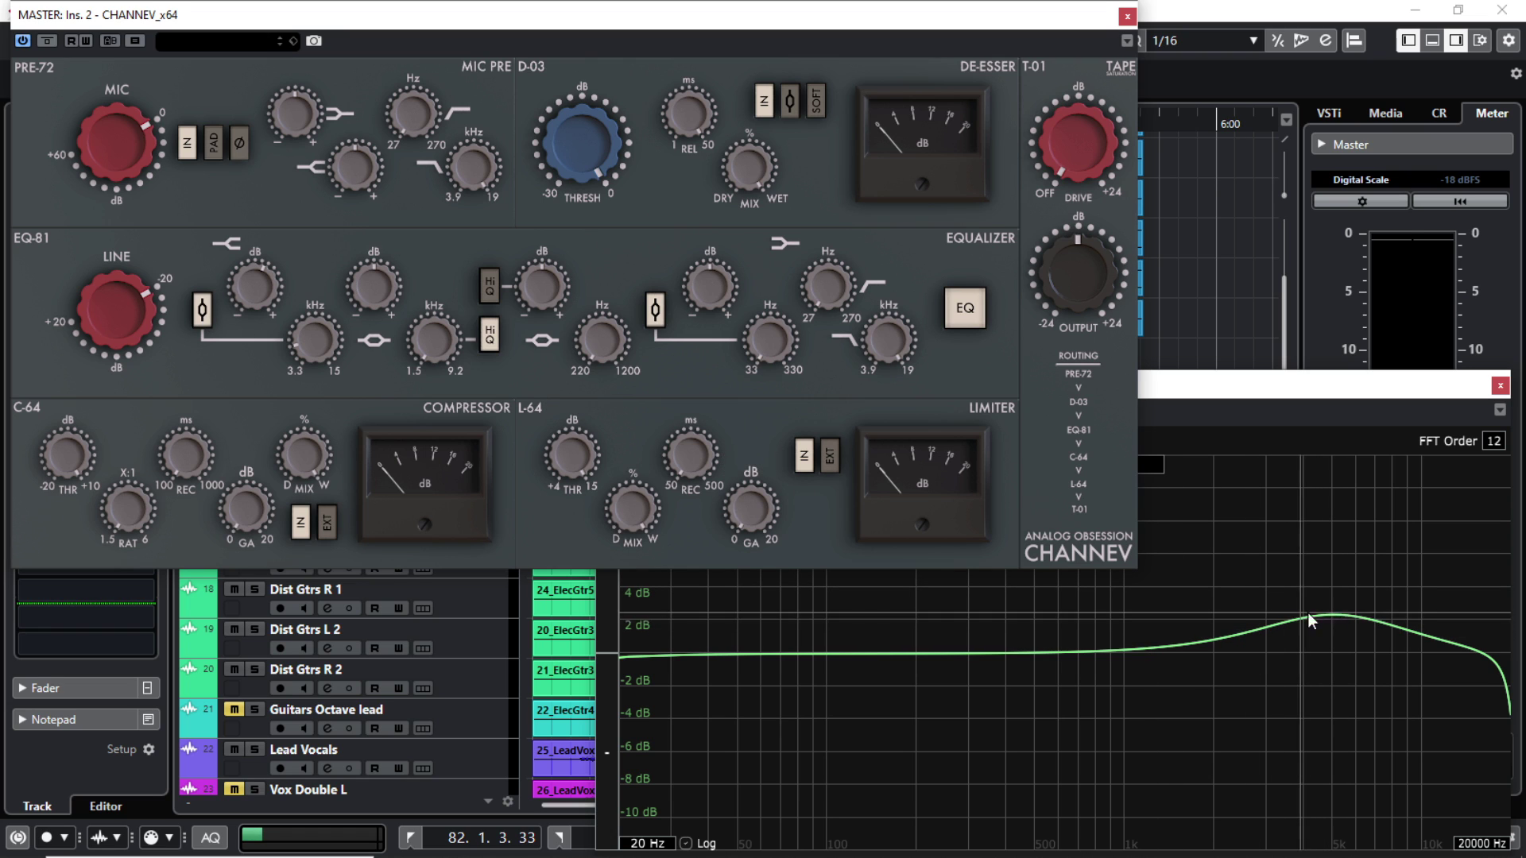
mouse_move(108, 293)
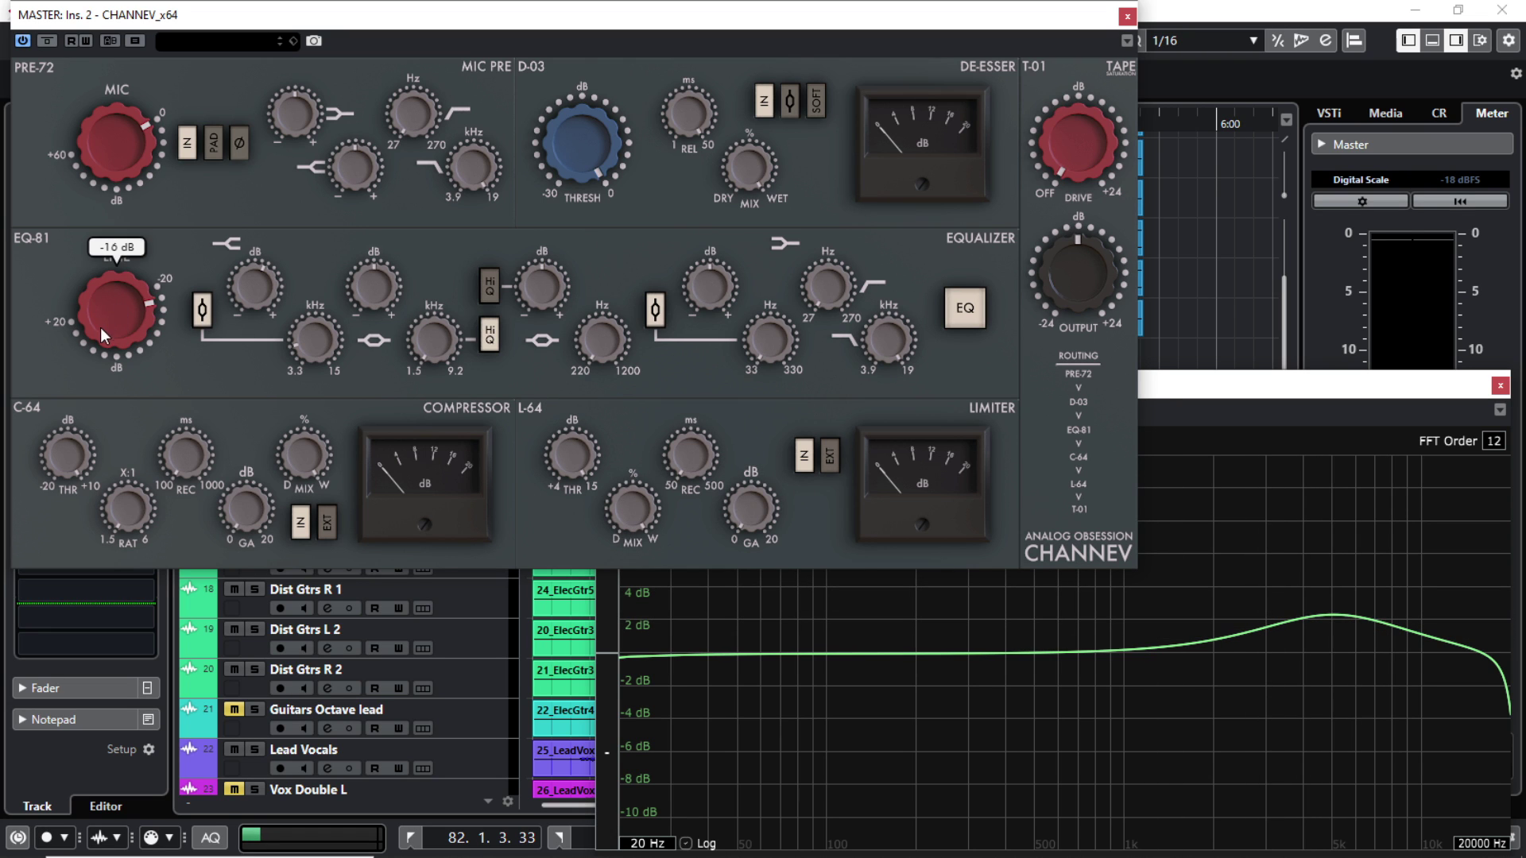
drag(100, 329, 98, 300)
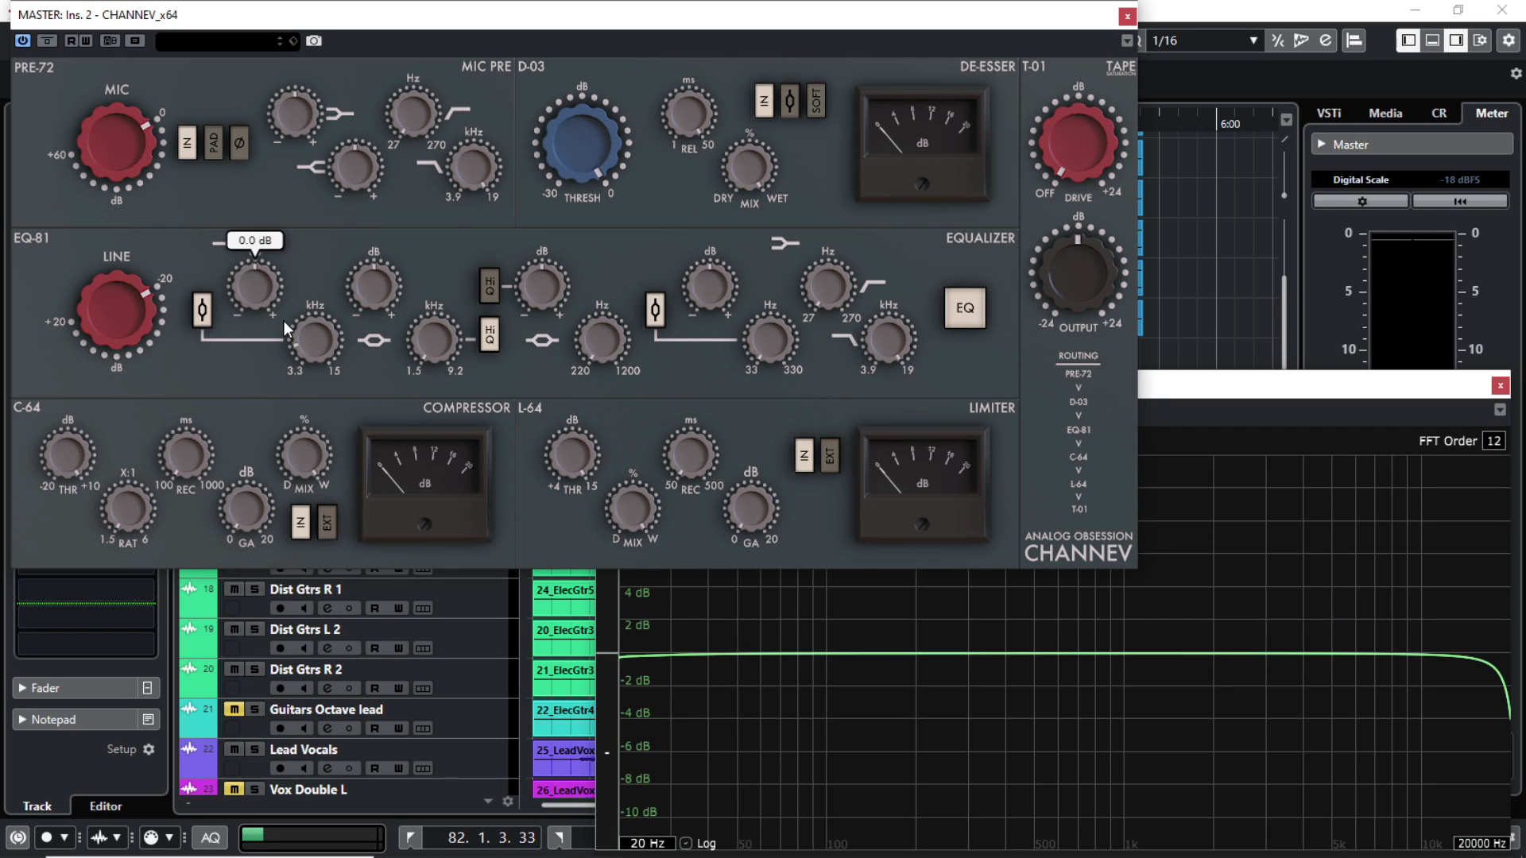
Step: Set the C-64 compressor: lower threshold, ratio 6, recovery about 700 ms, makeup gain, some dry mix
mouse_move(302, 330)
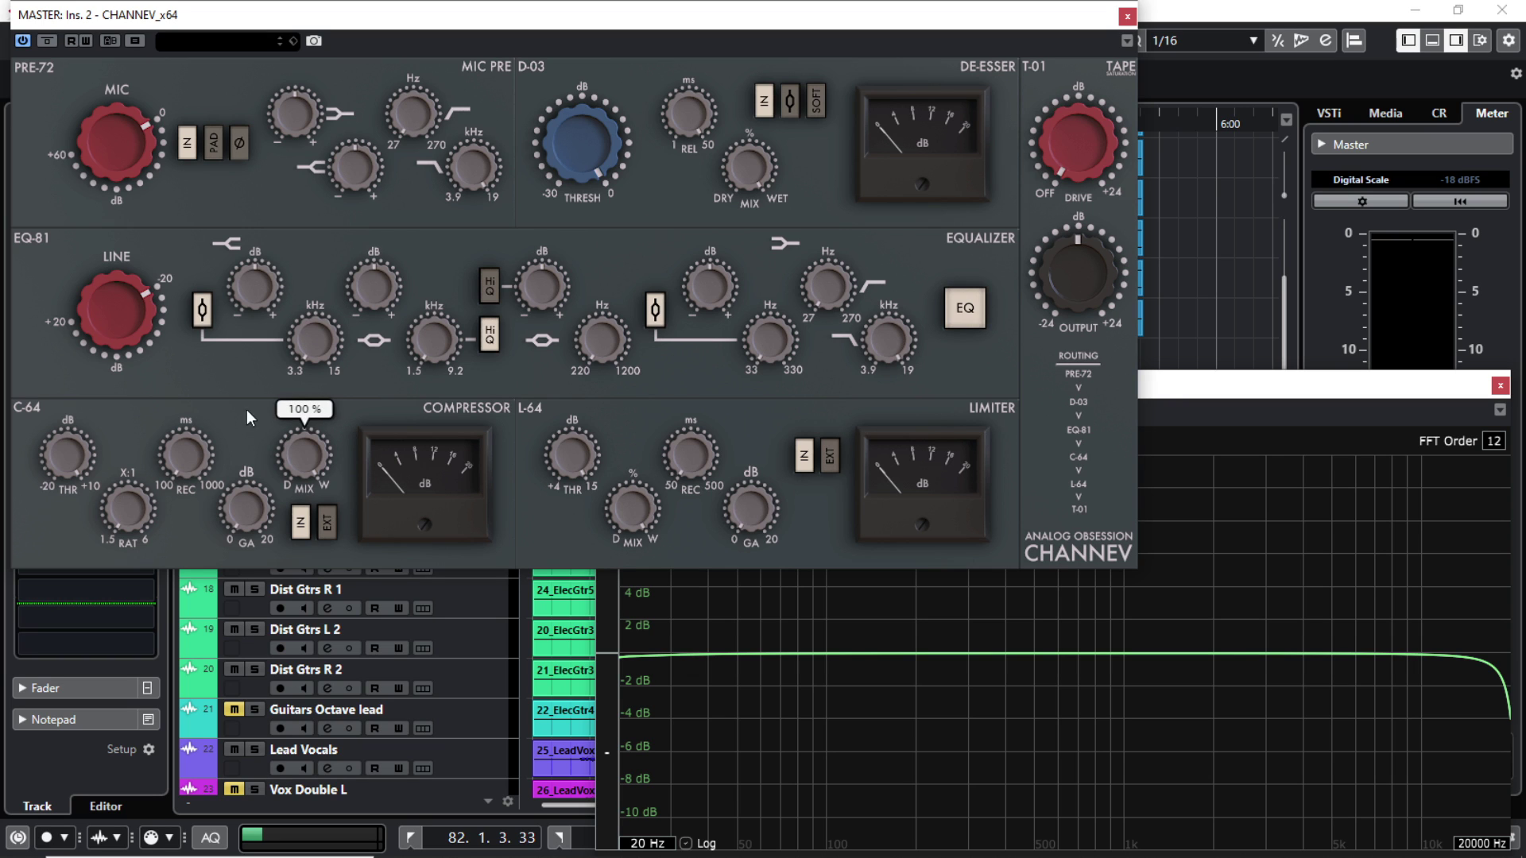
mouse_move(80, 458)
drag(81, 459, 81, 483)
mouse_move(119, 525)
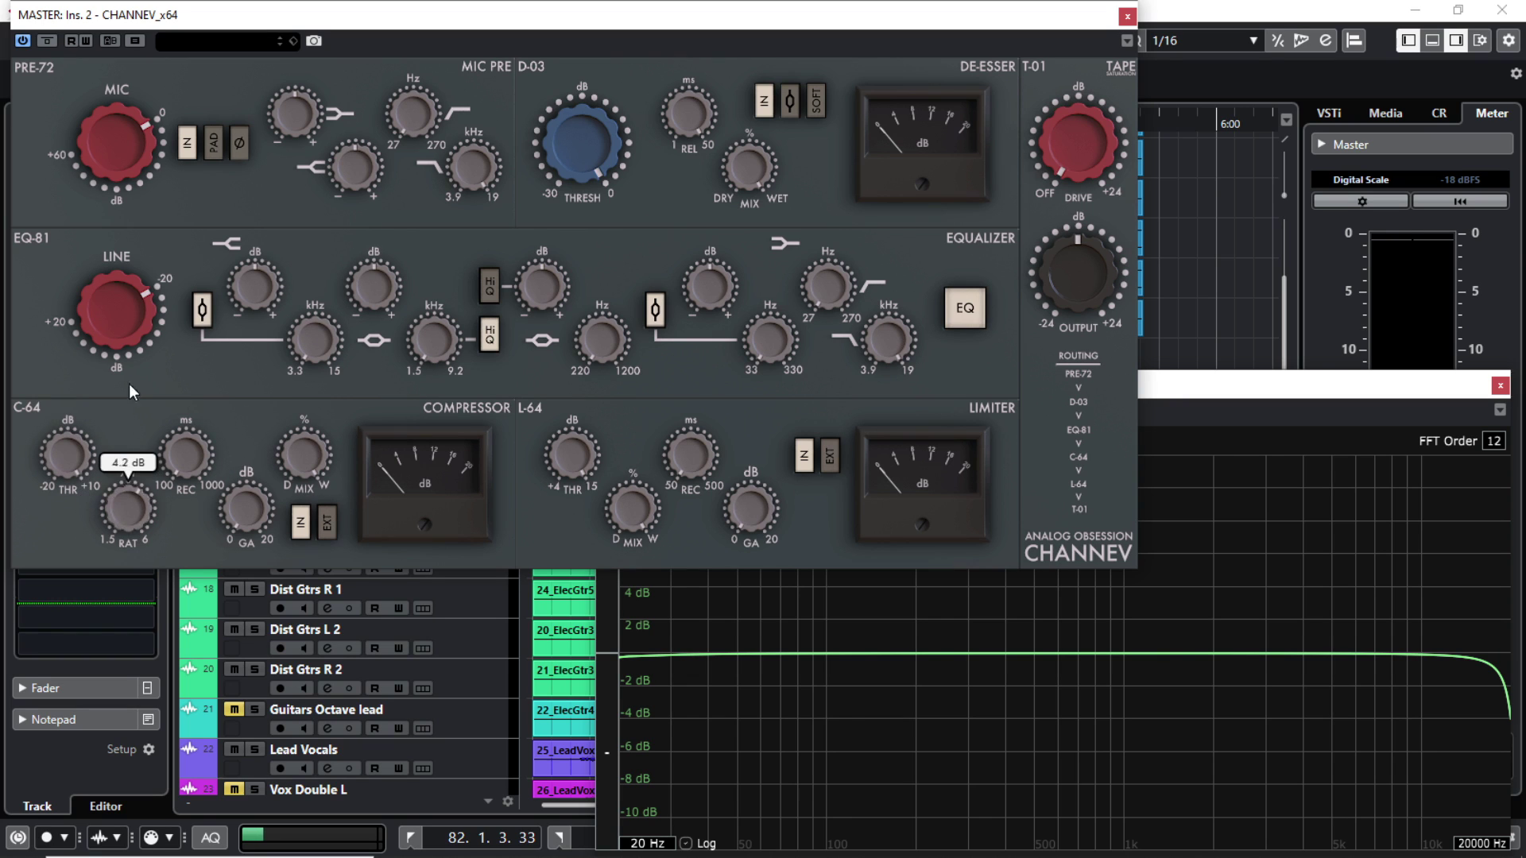
drag(123, 528, 113, 348)
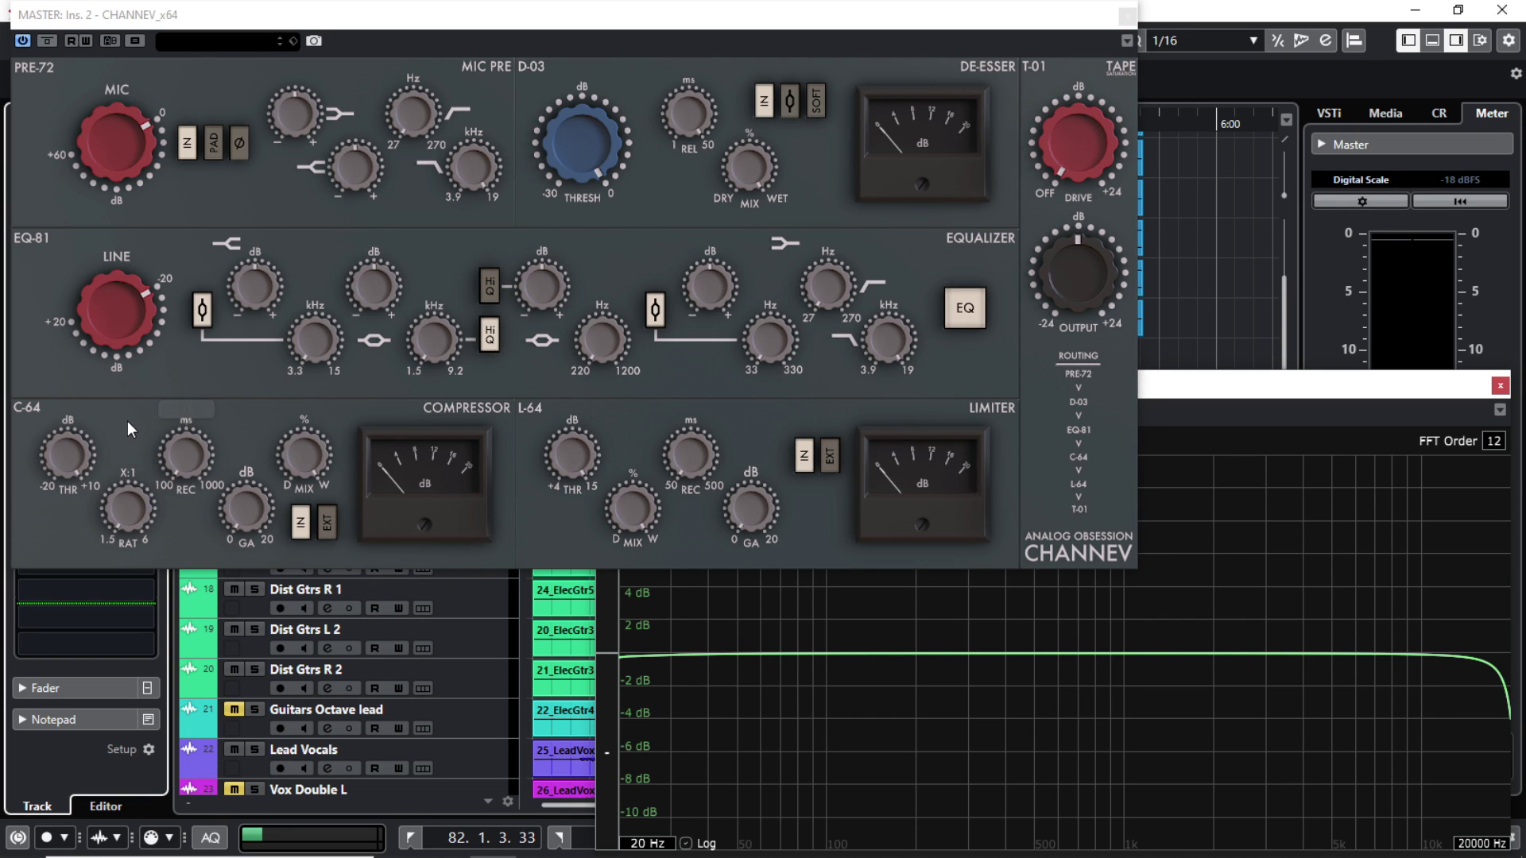
click(183, 465)
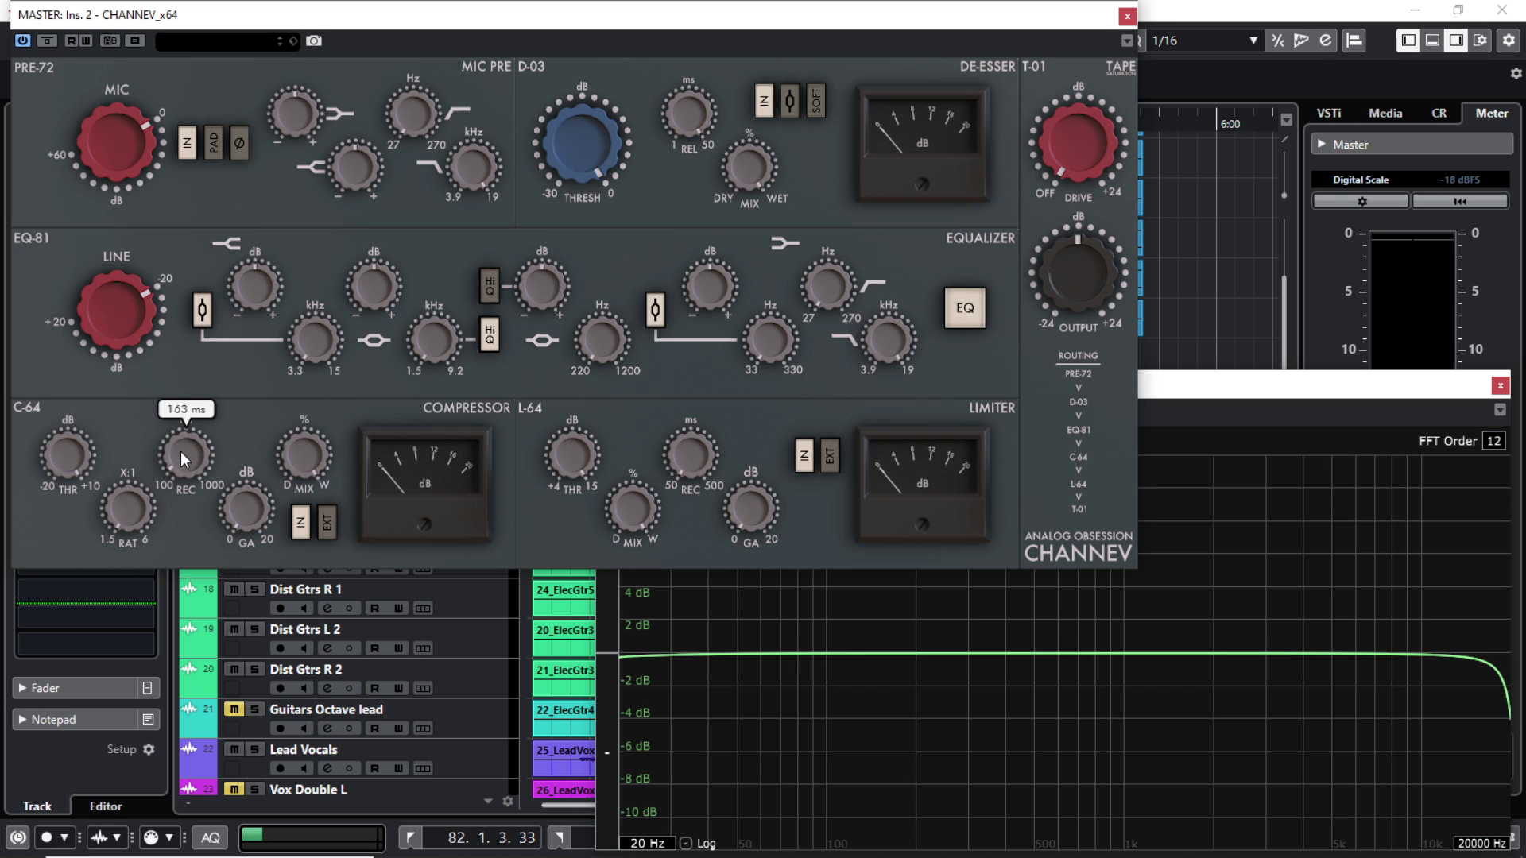
drag(181, 450, 173, 230)
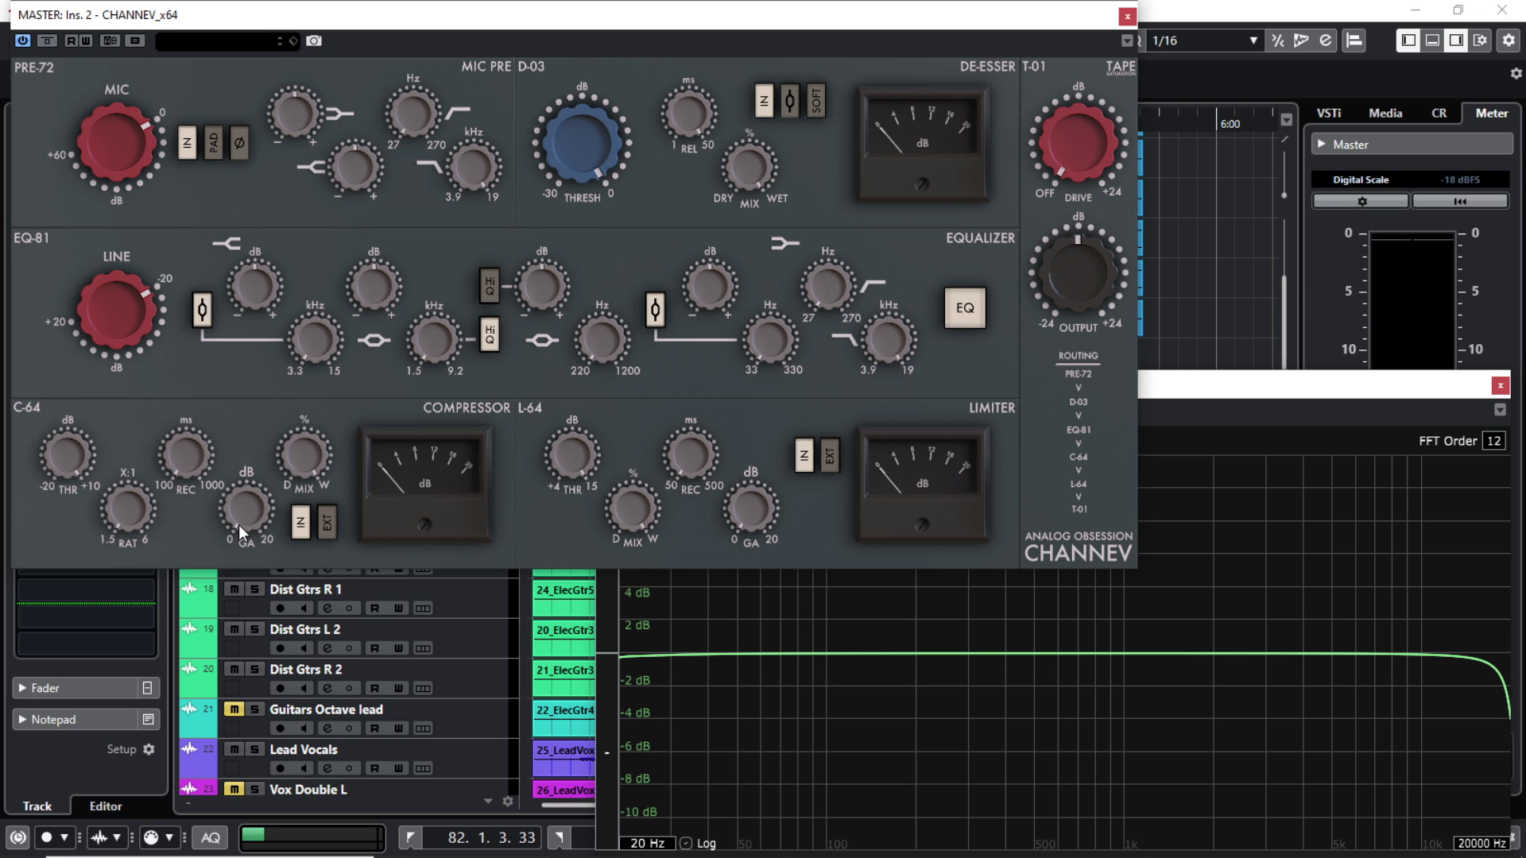
mouse_move(238, 524)
mouse_down()
mouse_move(243, 450)
mouse_move(249, 543)
mouse_up()
drag(313, 457, 301, 550)
mouse_move(309, 470)
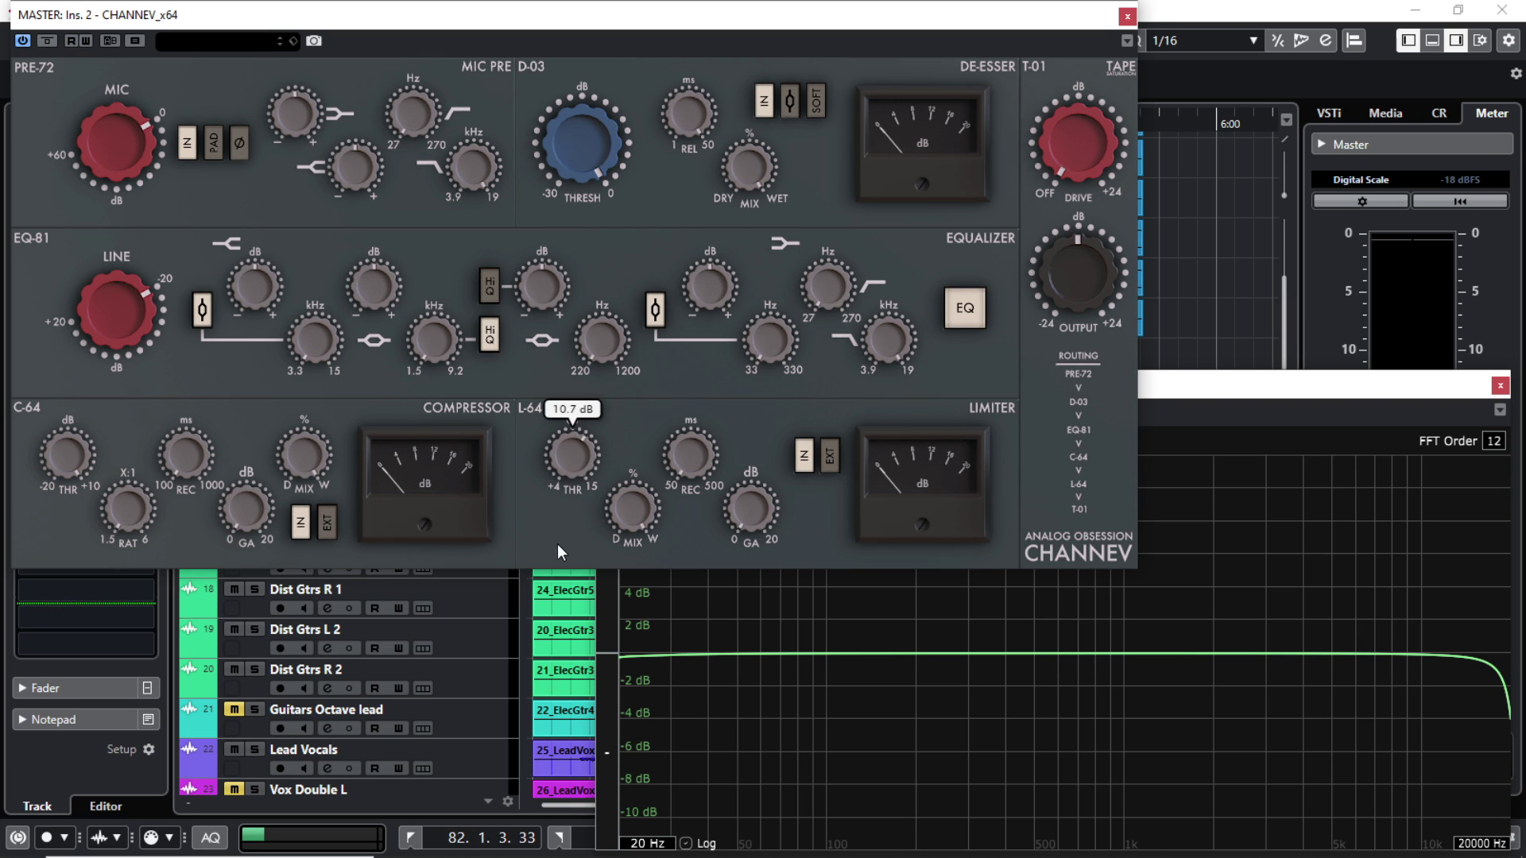
Step: Set L-64 mix to 45%, recovery 500 ms, gain 2.7 dB, then T-01 drive 9.3 dB and output 0 dB
drag(629, 523, 622, 624)
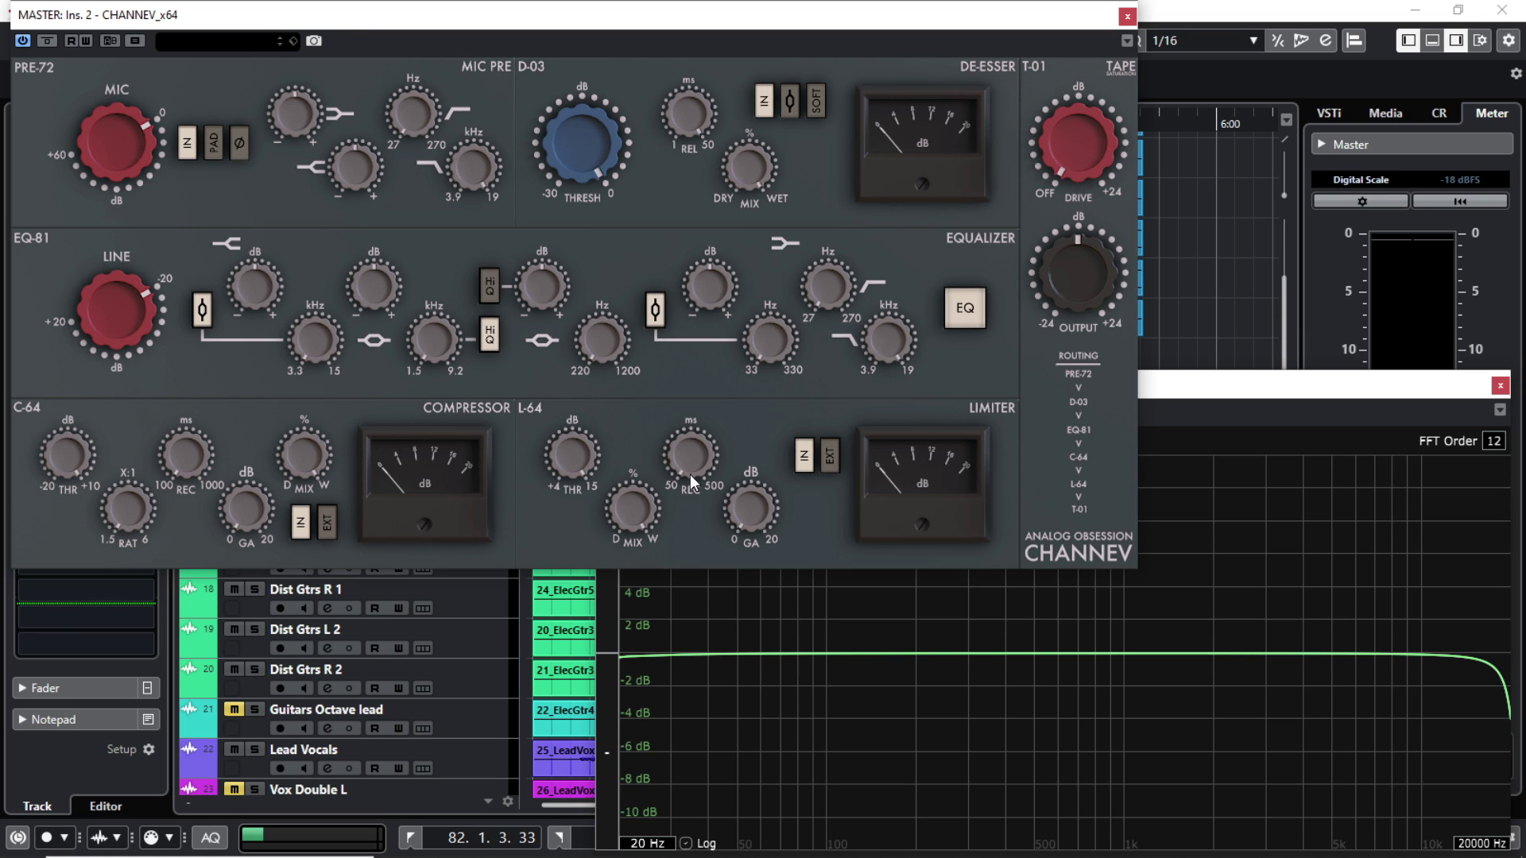
drag(690, 474, 645, 216)
drag(691, 447, 715, 573)
mouse_move(737, 519)
mouse_down()
mouse_move(737, 486)
mouse_move(743, 513)
mouse_up()
drag(1078, 147, 1068, 186)
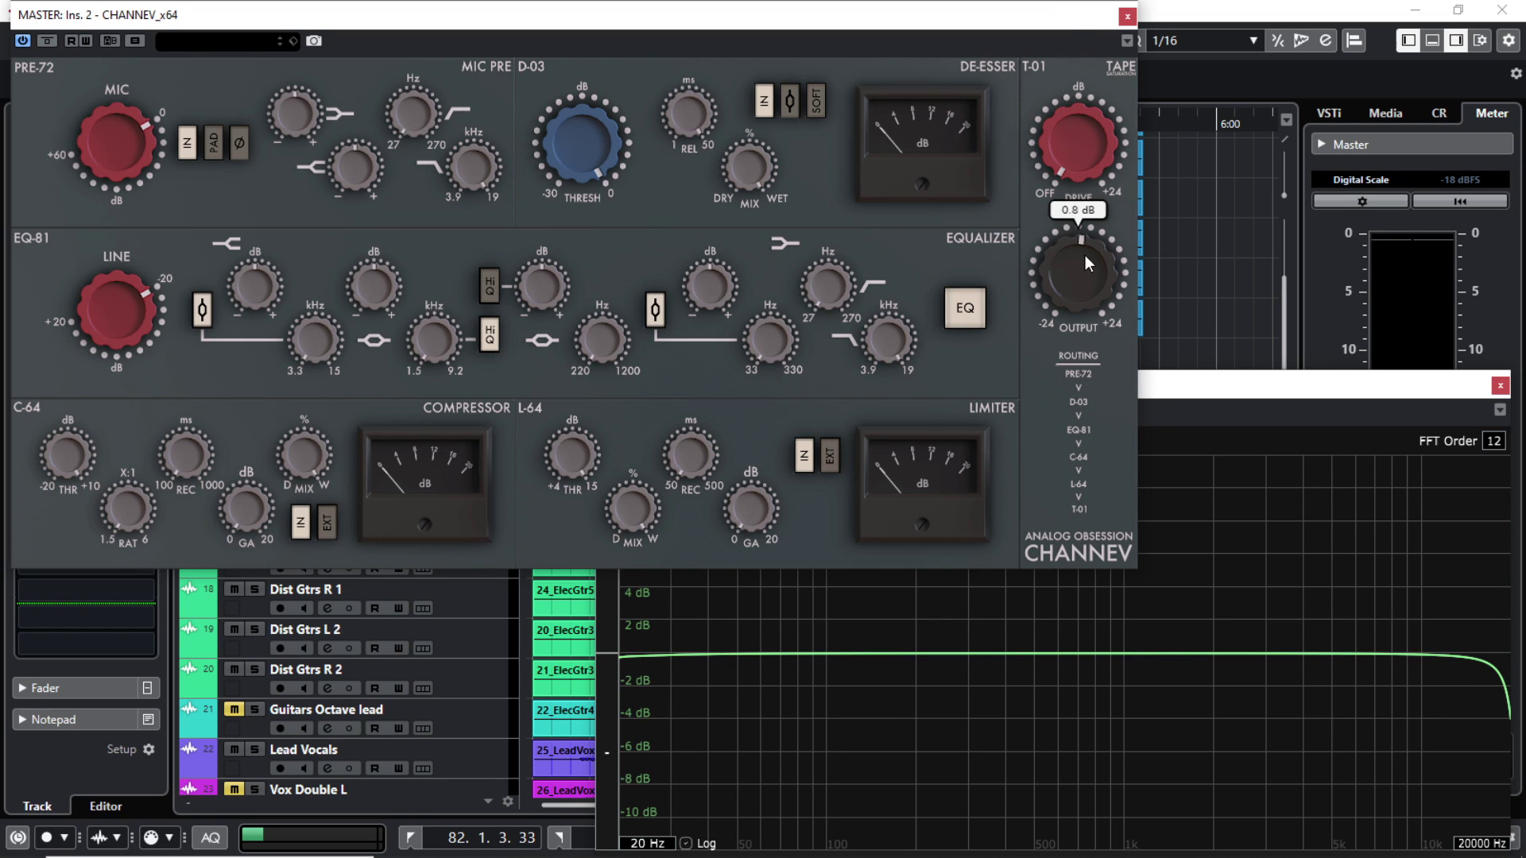
drag(1087, 248, 1087, 257)
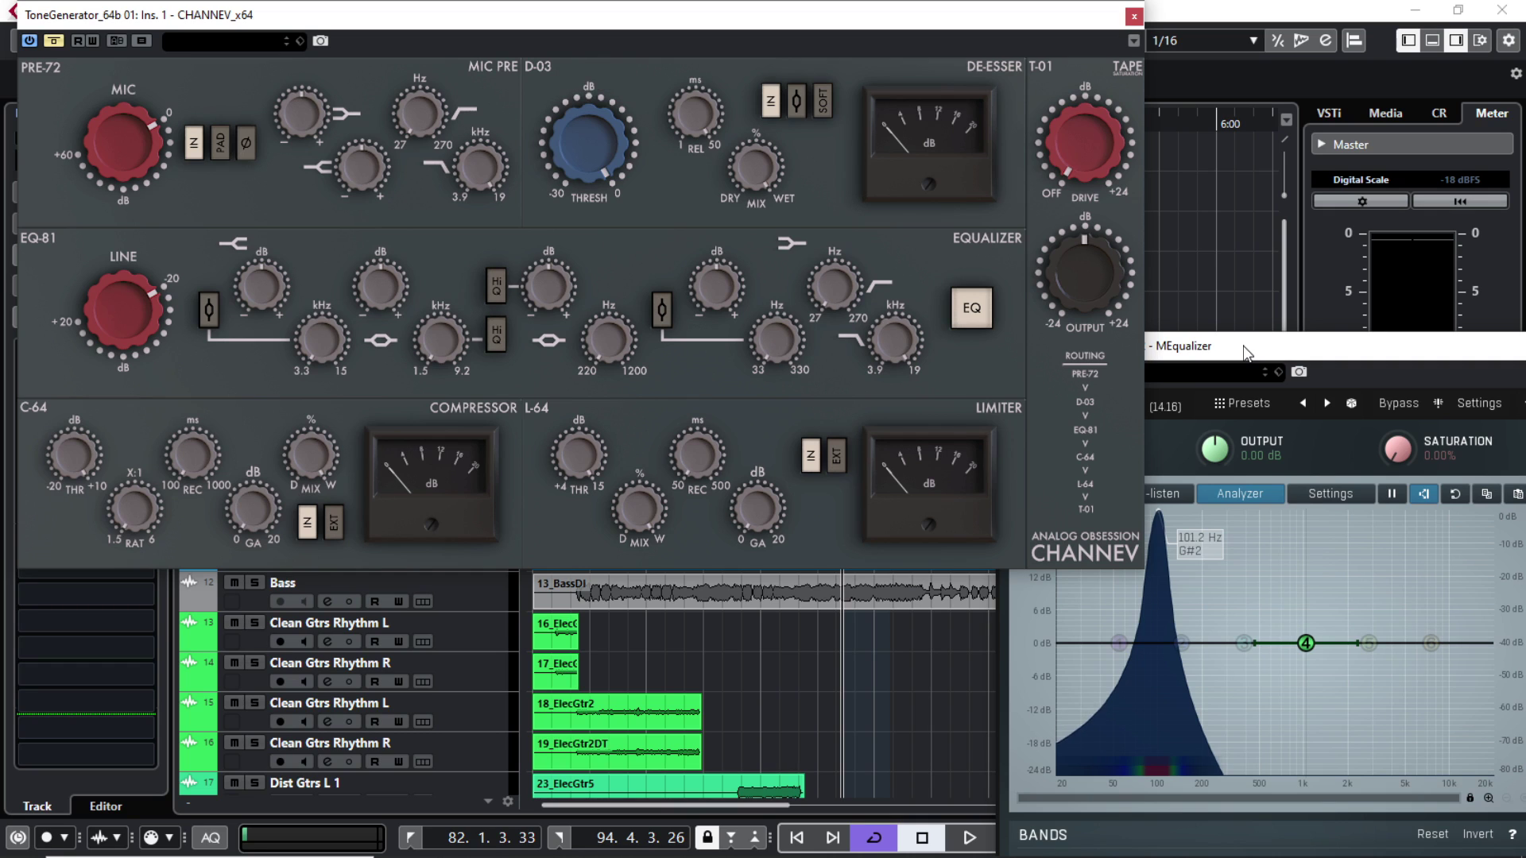
Step: Bring MEqualizer forward, un-bypass CHANNEV on the ToneGenerator track, and raise the PRE-72 MIC gain
click(1234, 343)
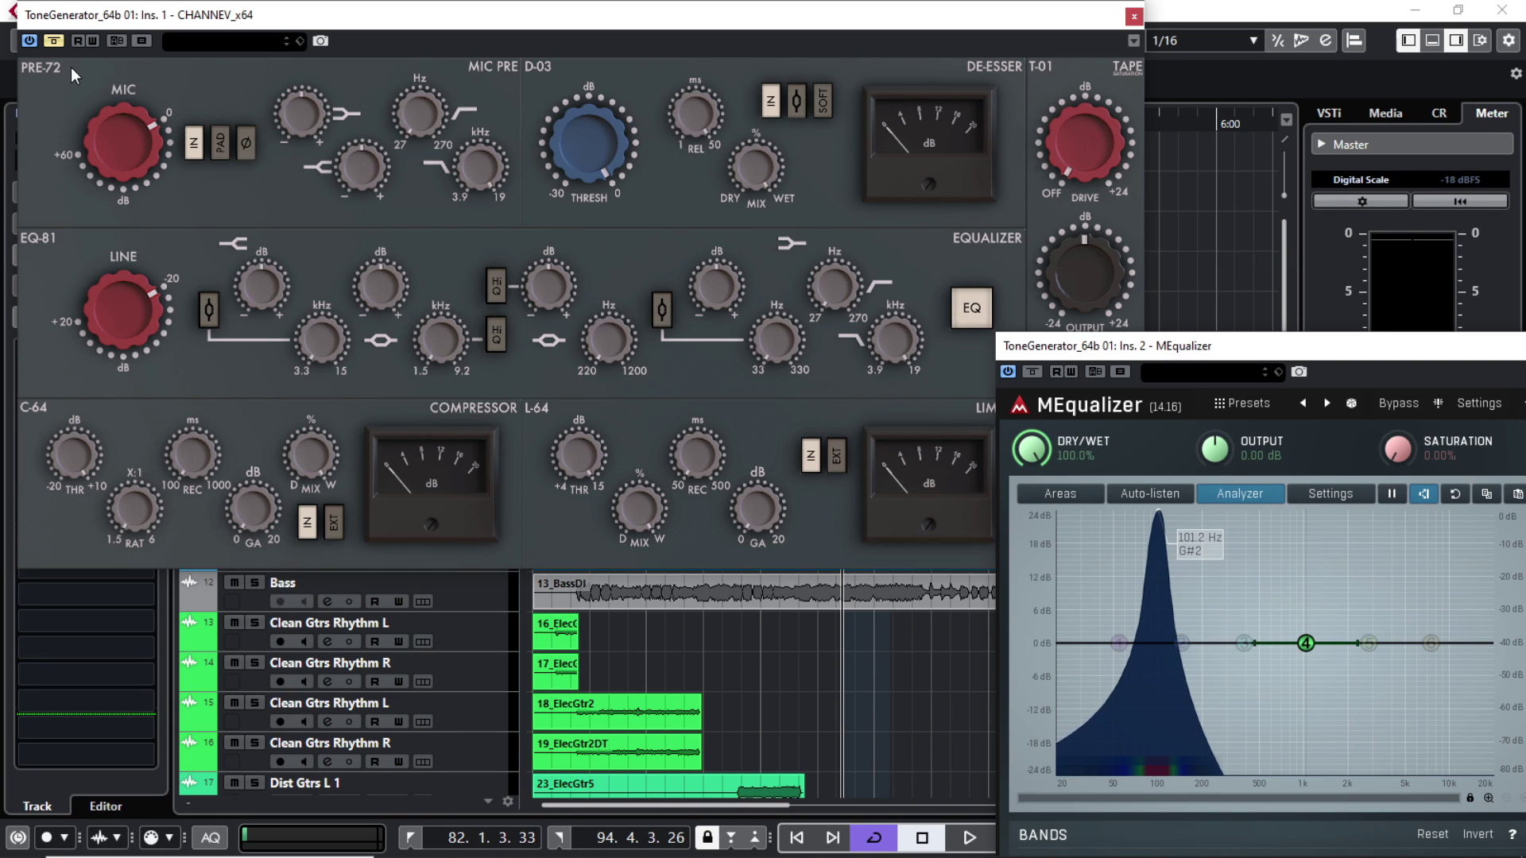
click(56, 45)
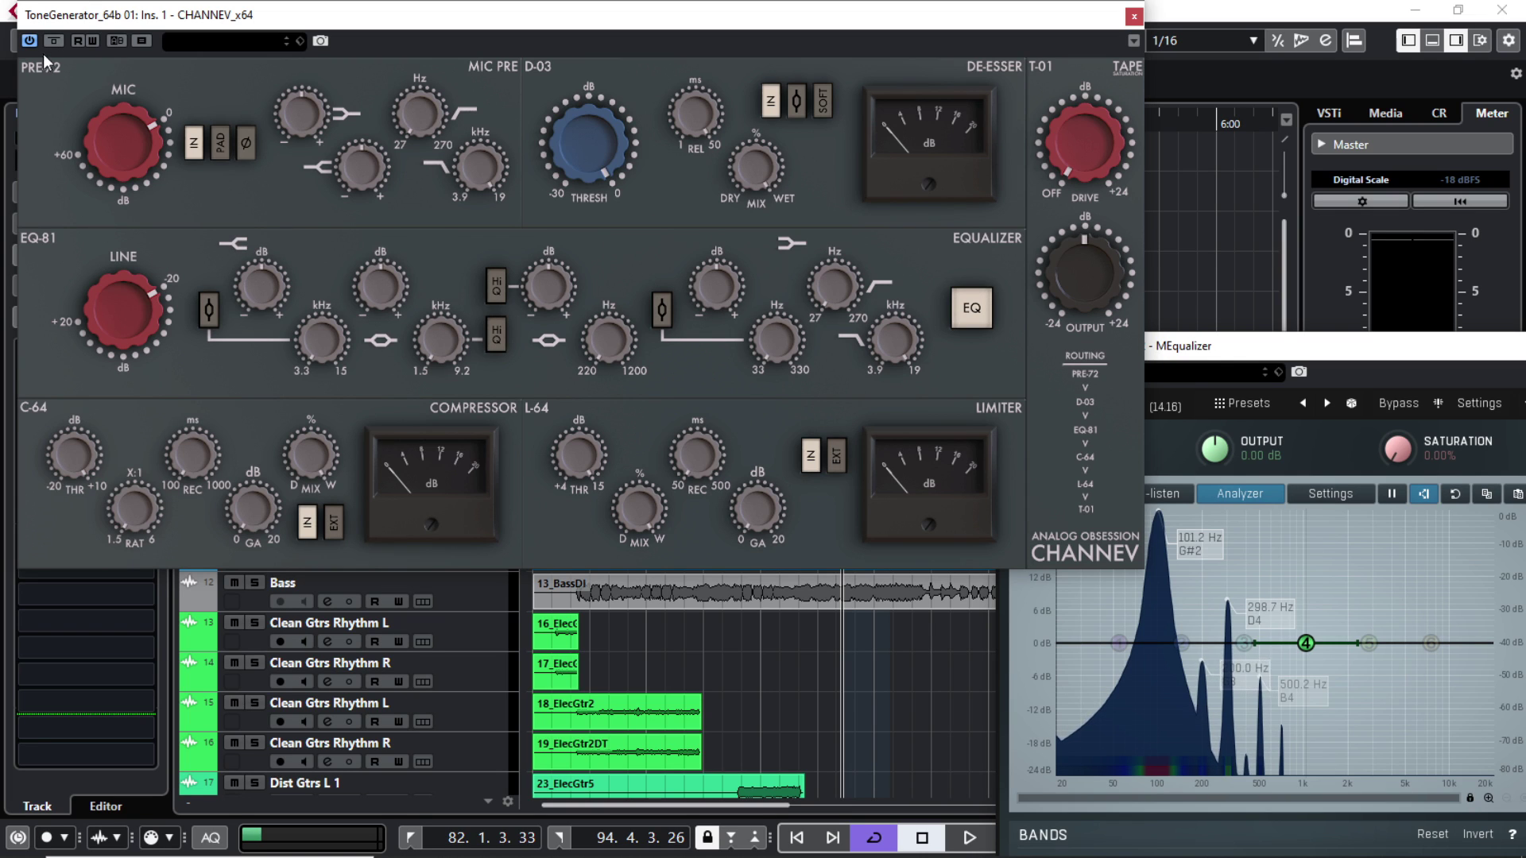
drag(122, 157, 119, 79)
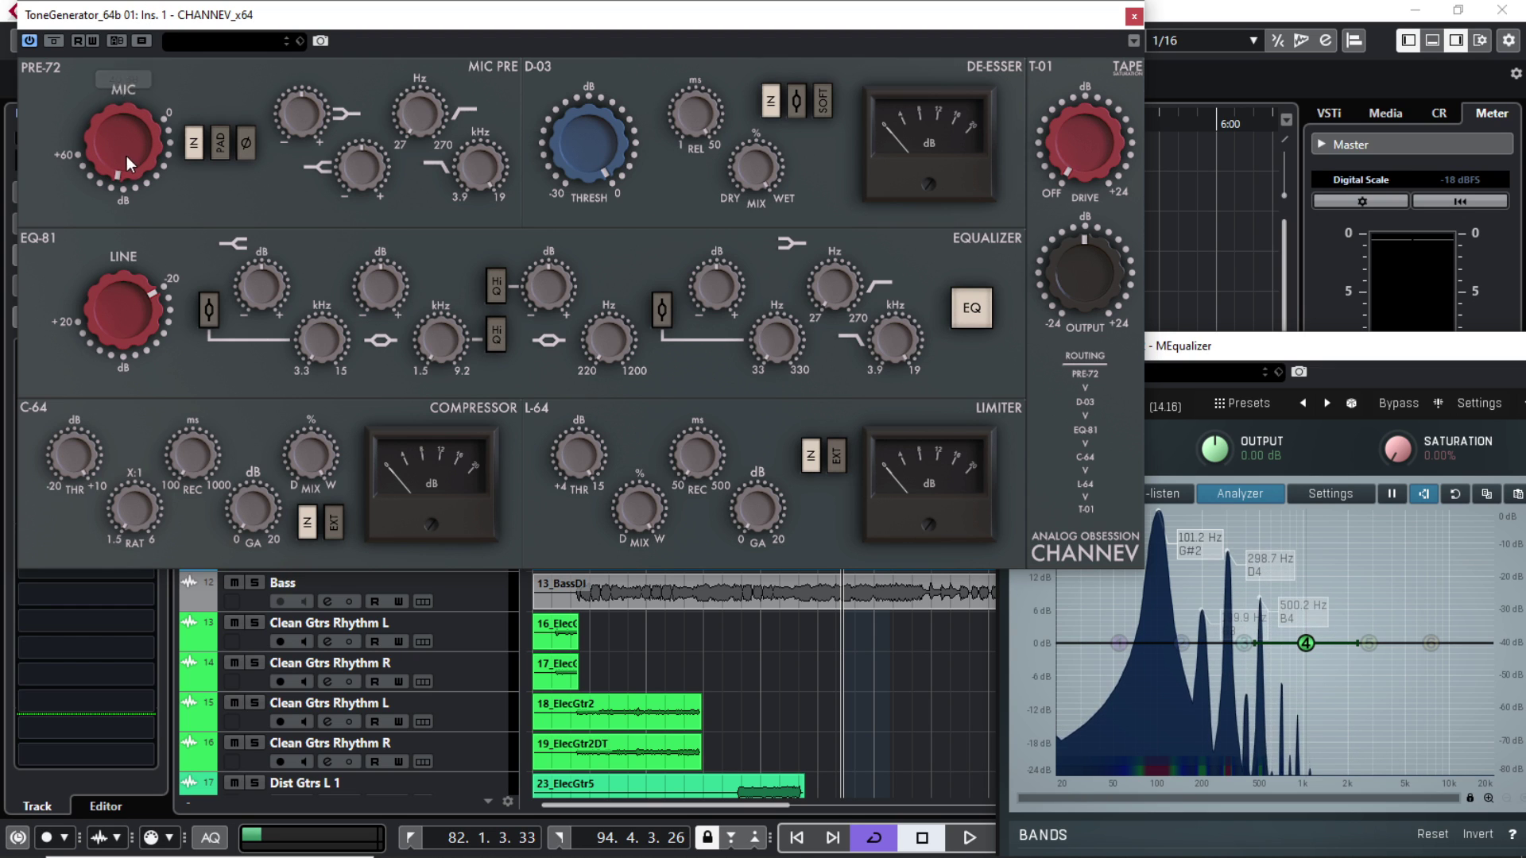
Step: Push the MIC gain, reset MIC and LINE to defaults, then rebalance LINE down and MIC up
drag(126, 163, 124, 126)
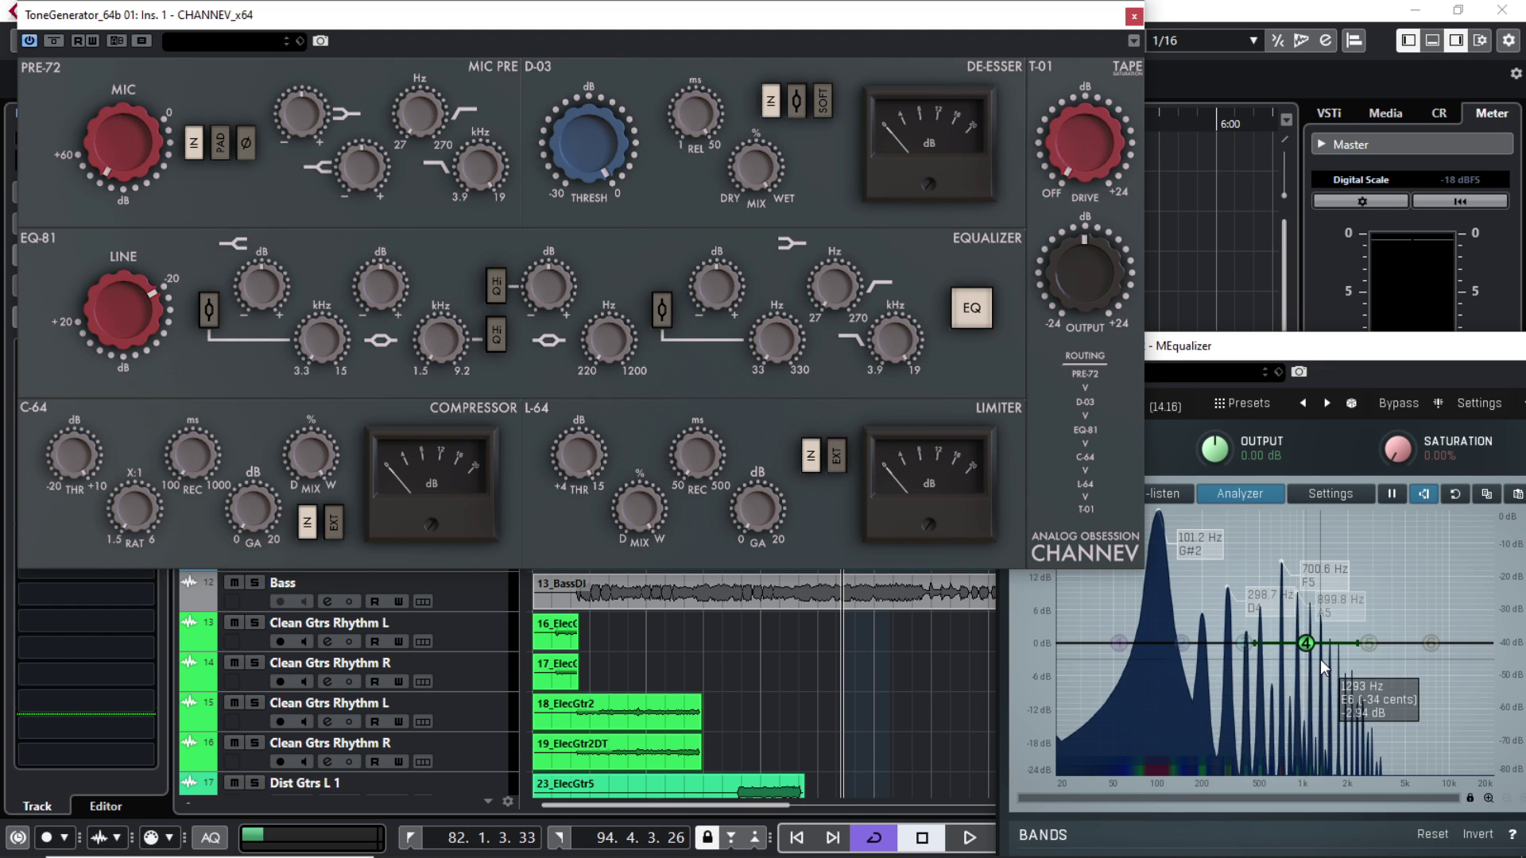
double_click(125, 168)
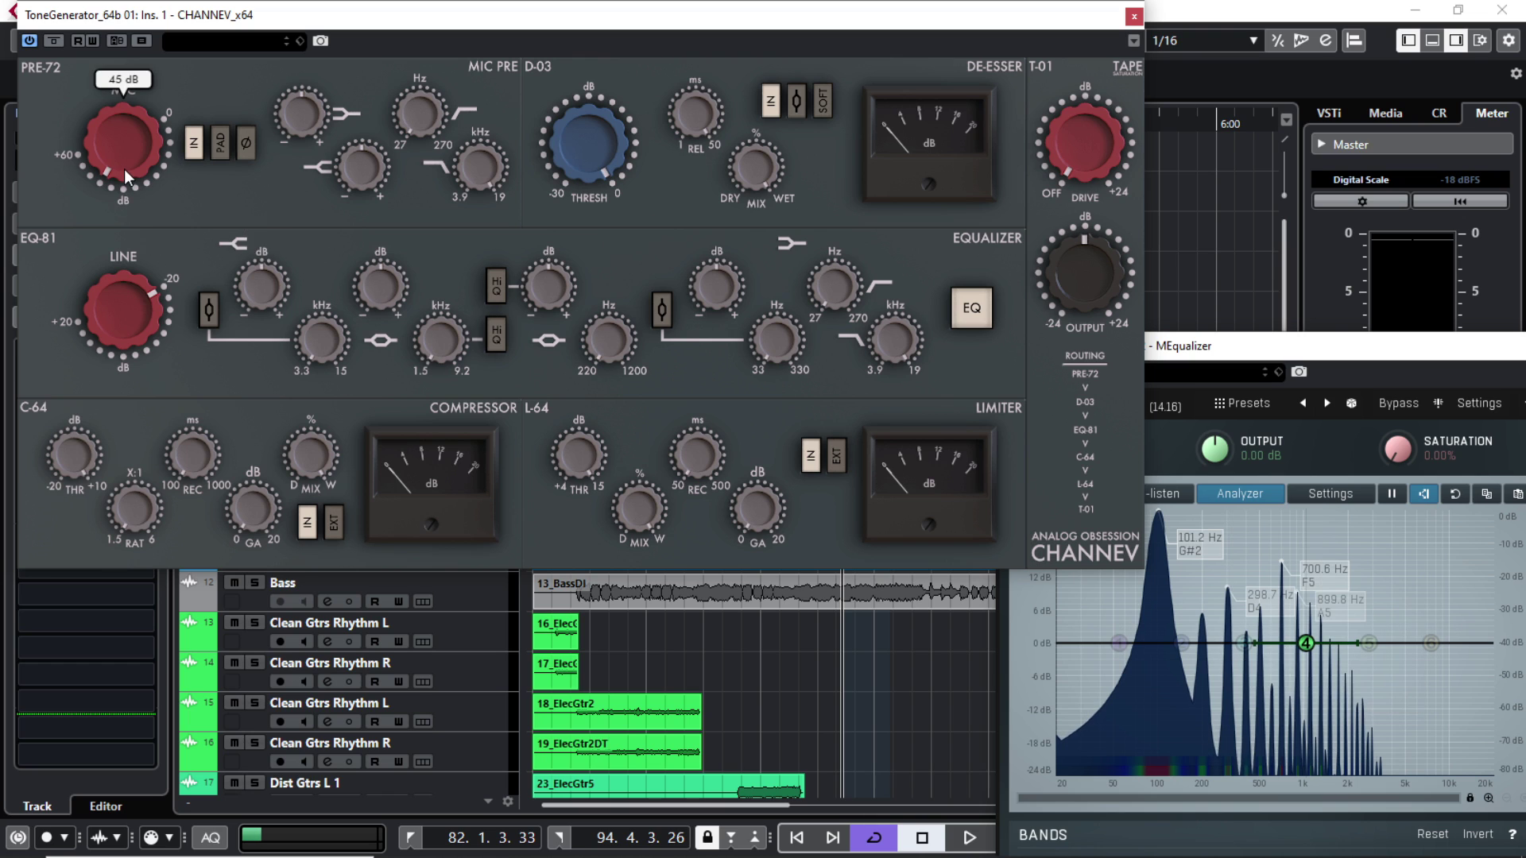
double_click(128, 330)
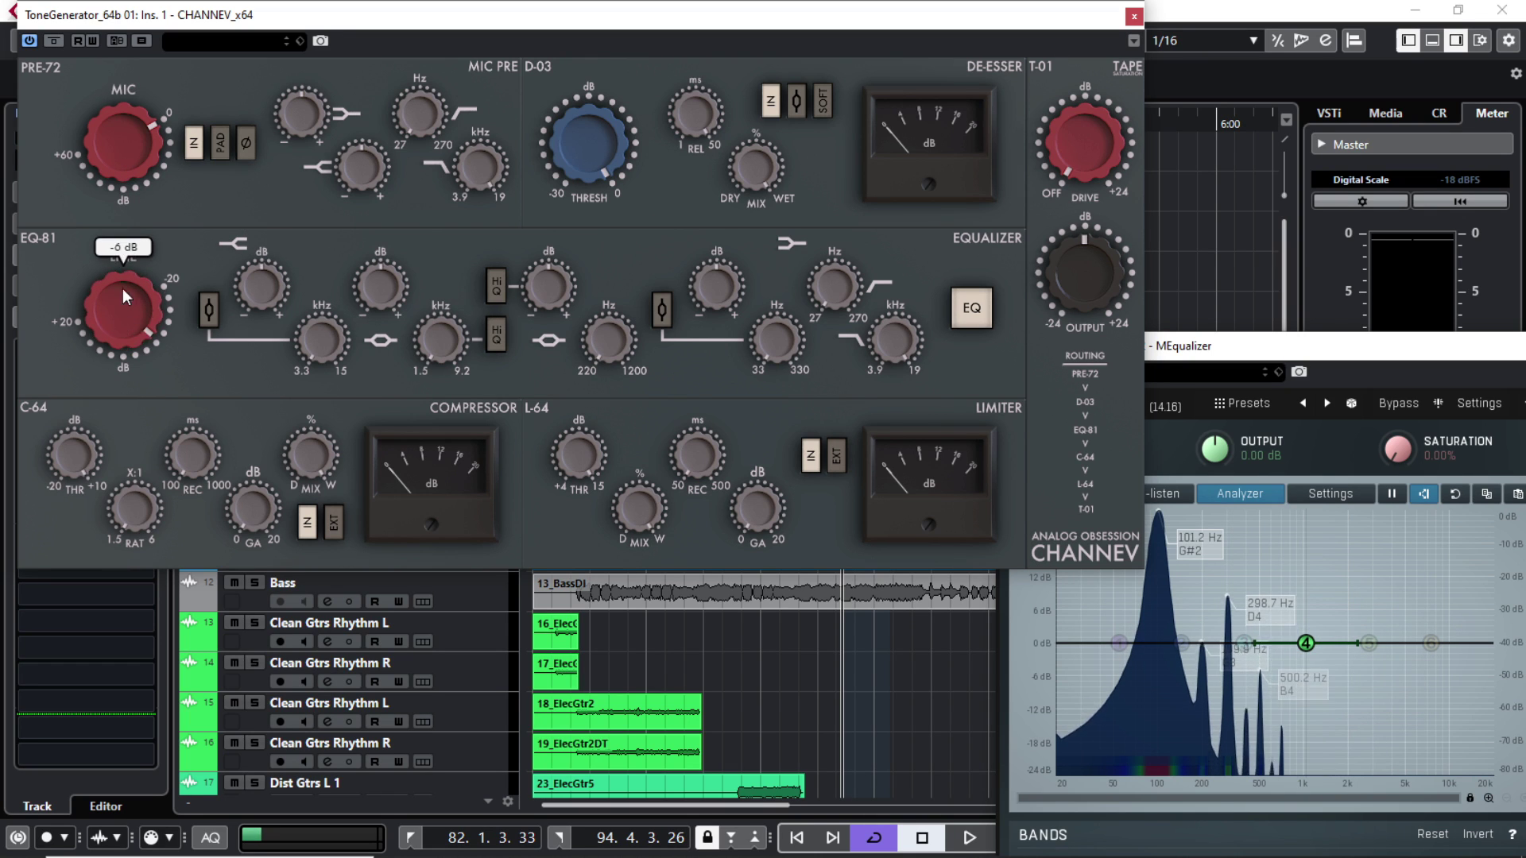
drag(122, 280, 127, 319)
drag(111, 183, 112, 109)
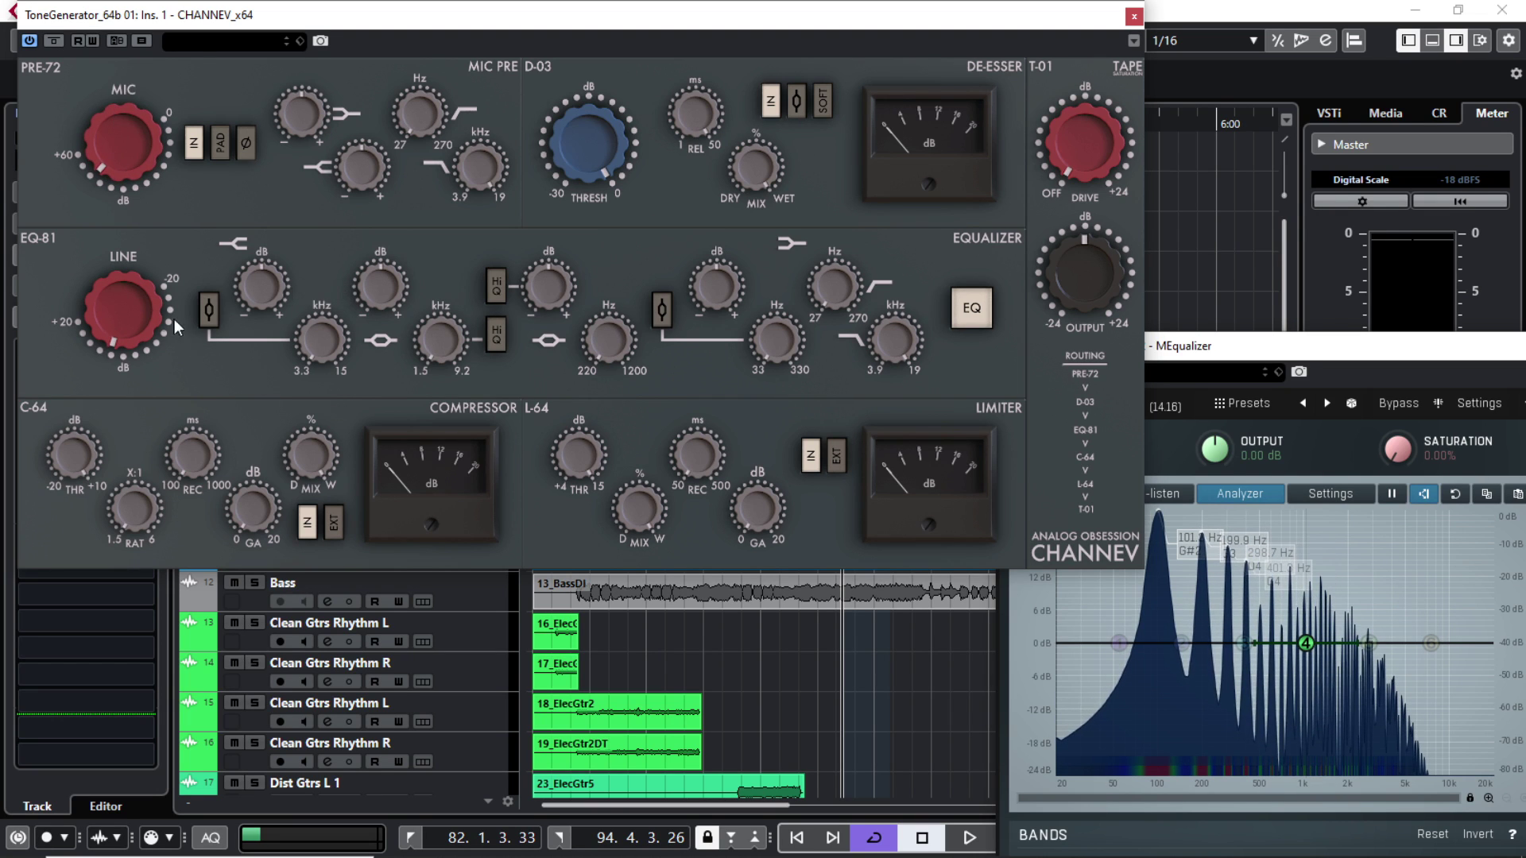
drag(110, 168, 113, 188)
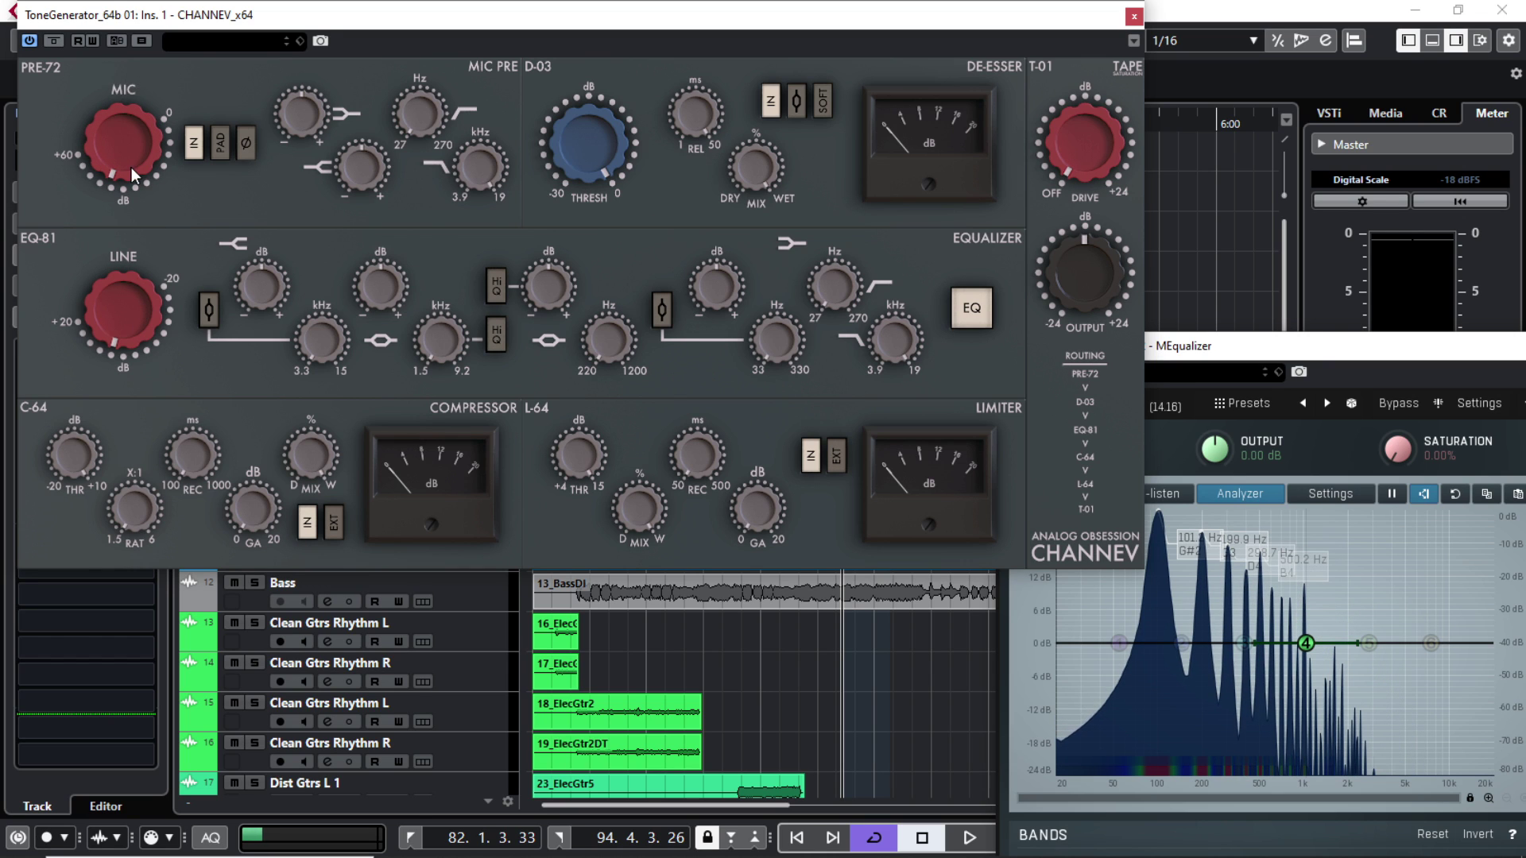
Step: Turn the tape saturation drive up to 15.5 dB
mouse_move(141, 196)
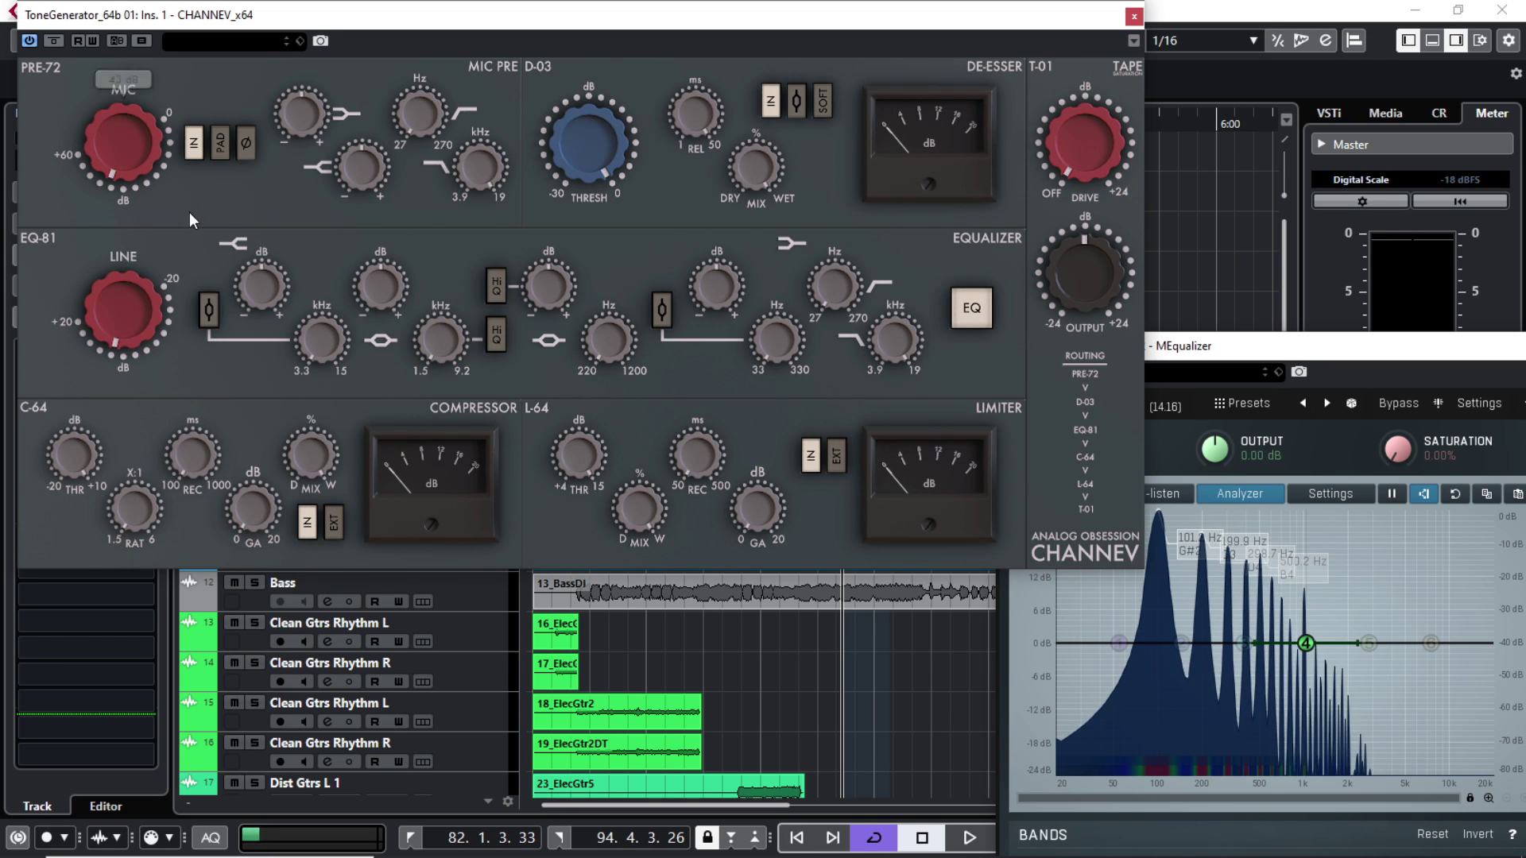
scroll(118, 165, down, 3)
scroll(121, 163, down, 10)
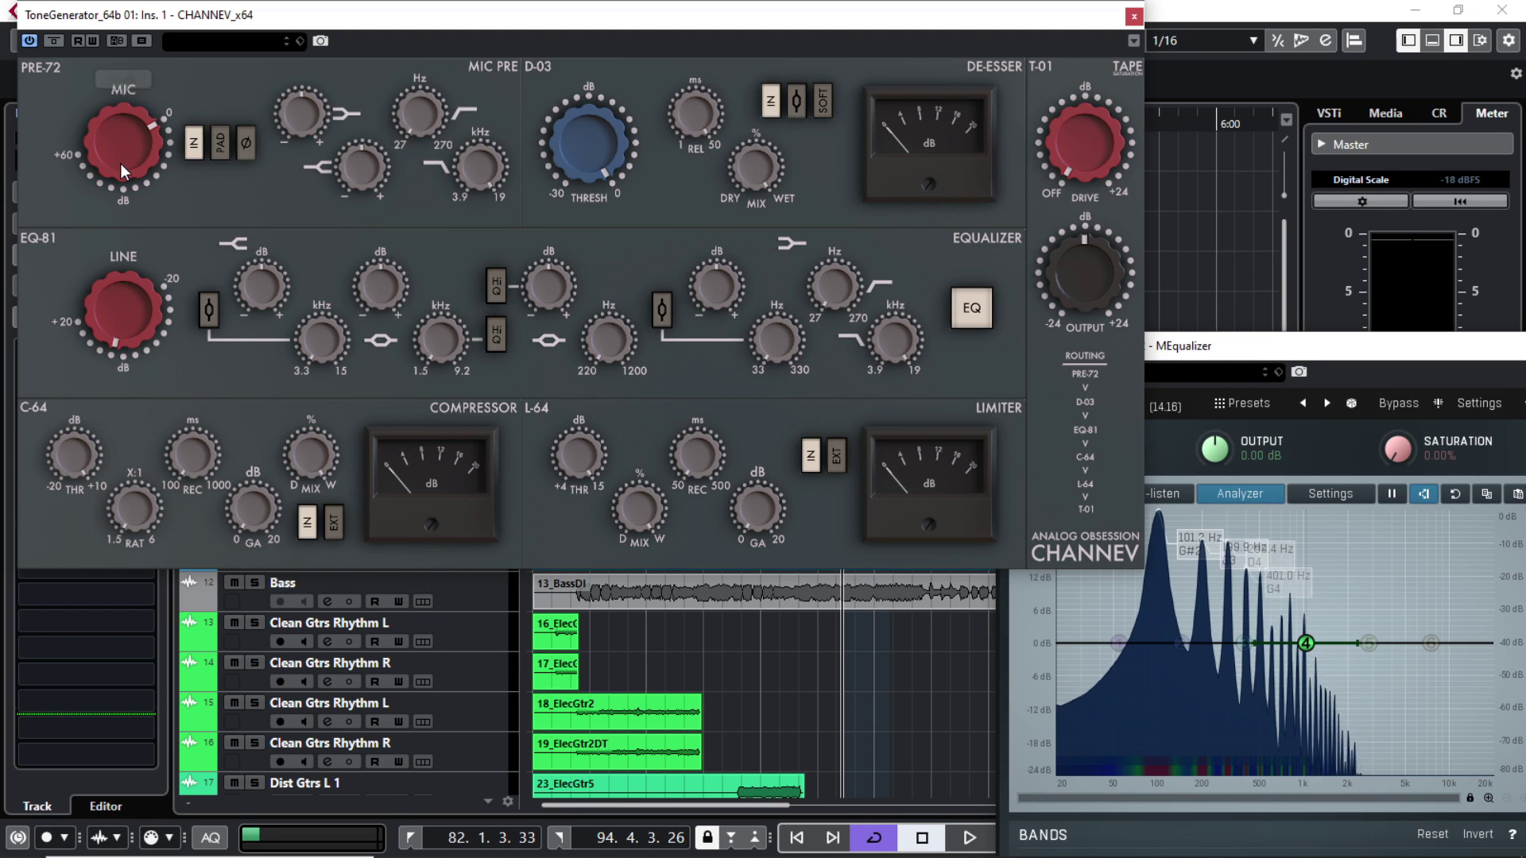
drag(1066, 161, 1073, 34)
drag(1076, 133, 136, 276)
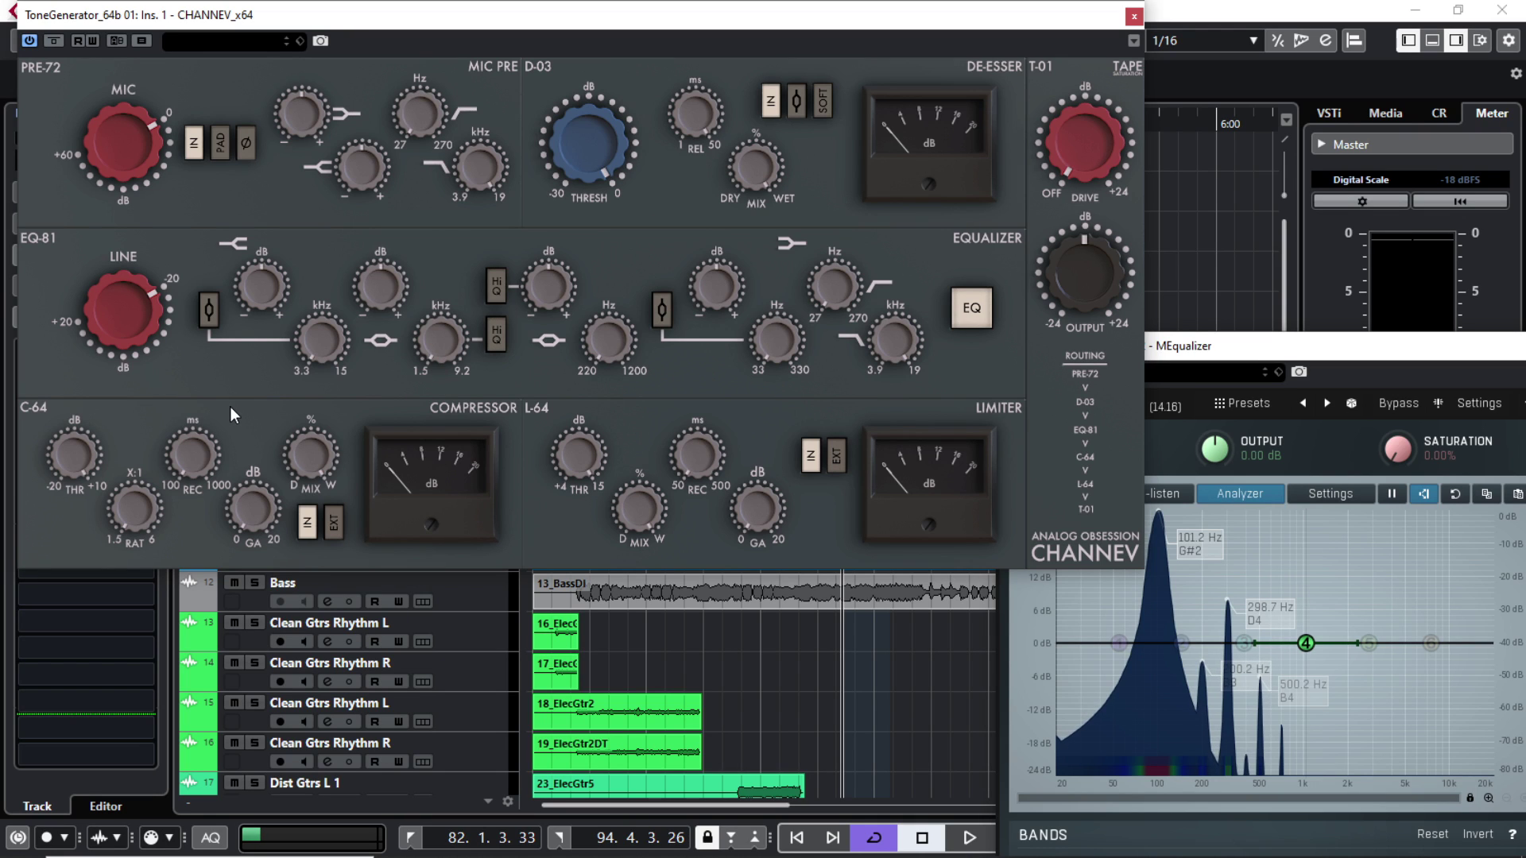
Step: Try compressor threshold -5.0 dB, set limiter threshold to 10.1 dB, then lower MIC gain and tape drive
drag(75, 460, 73, 567)
drag(72, 455, 74, 275)
drag(579, 454, 566, 592)
drag(129, 154, 129, 190)
drag(1085, 144, 1085, 183)
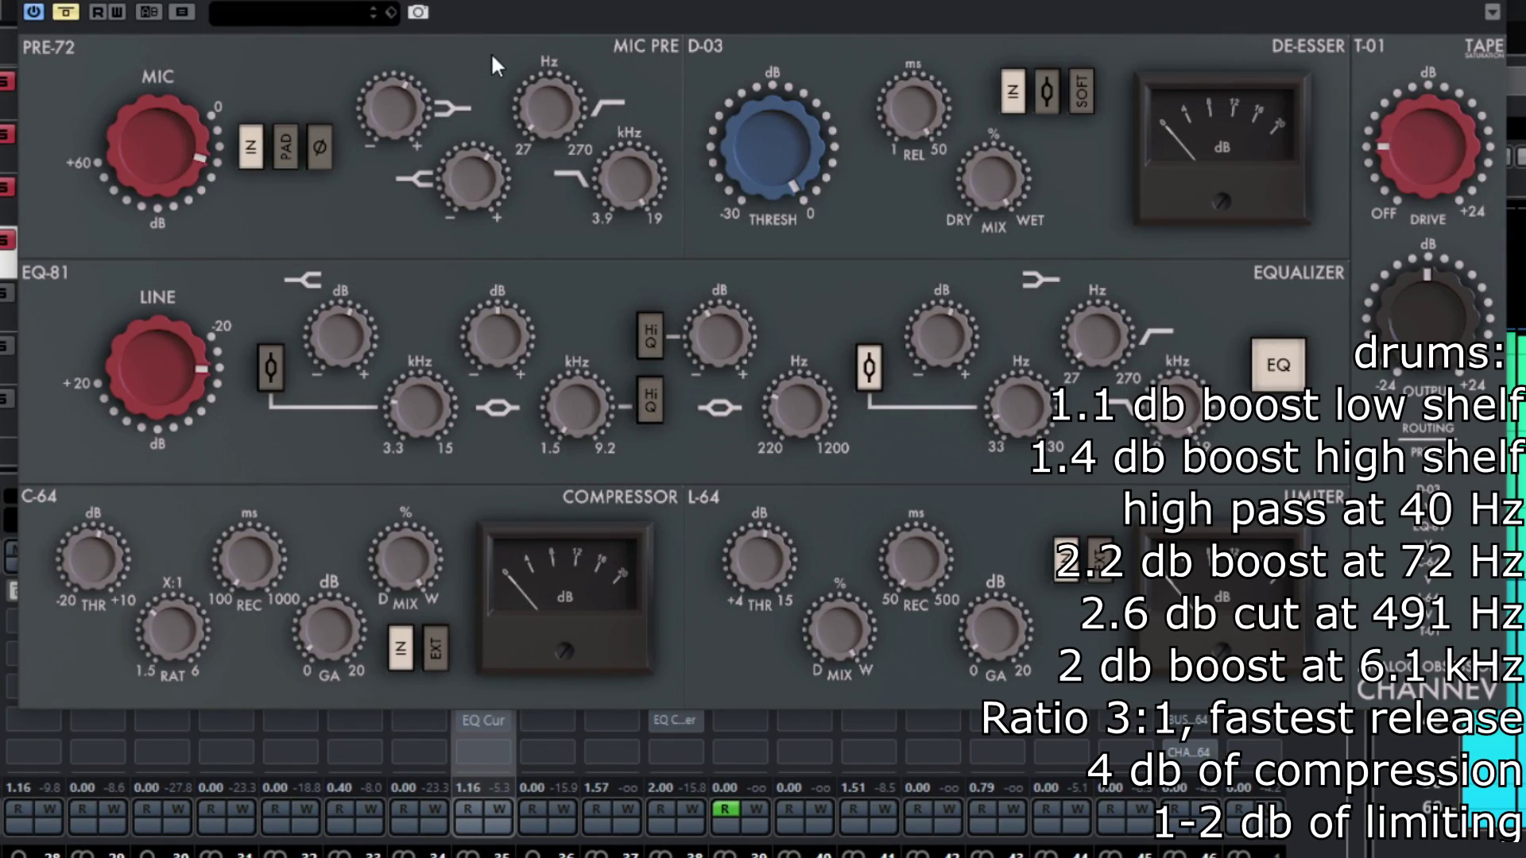
Step: Engage CHANNEV on the drums, then switch its EQ section off and back on to compare
click(67, 12)
mouse_move(371, 324)
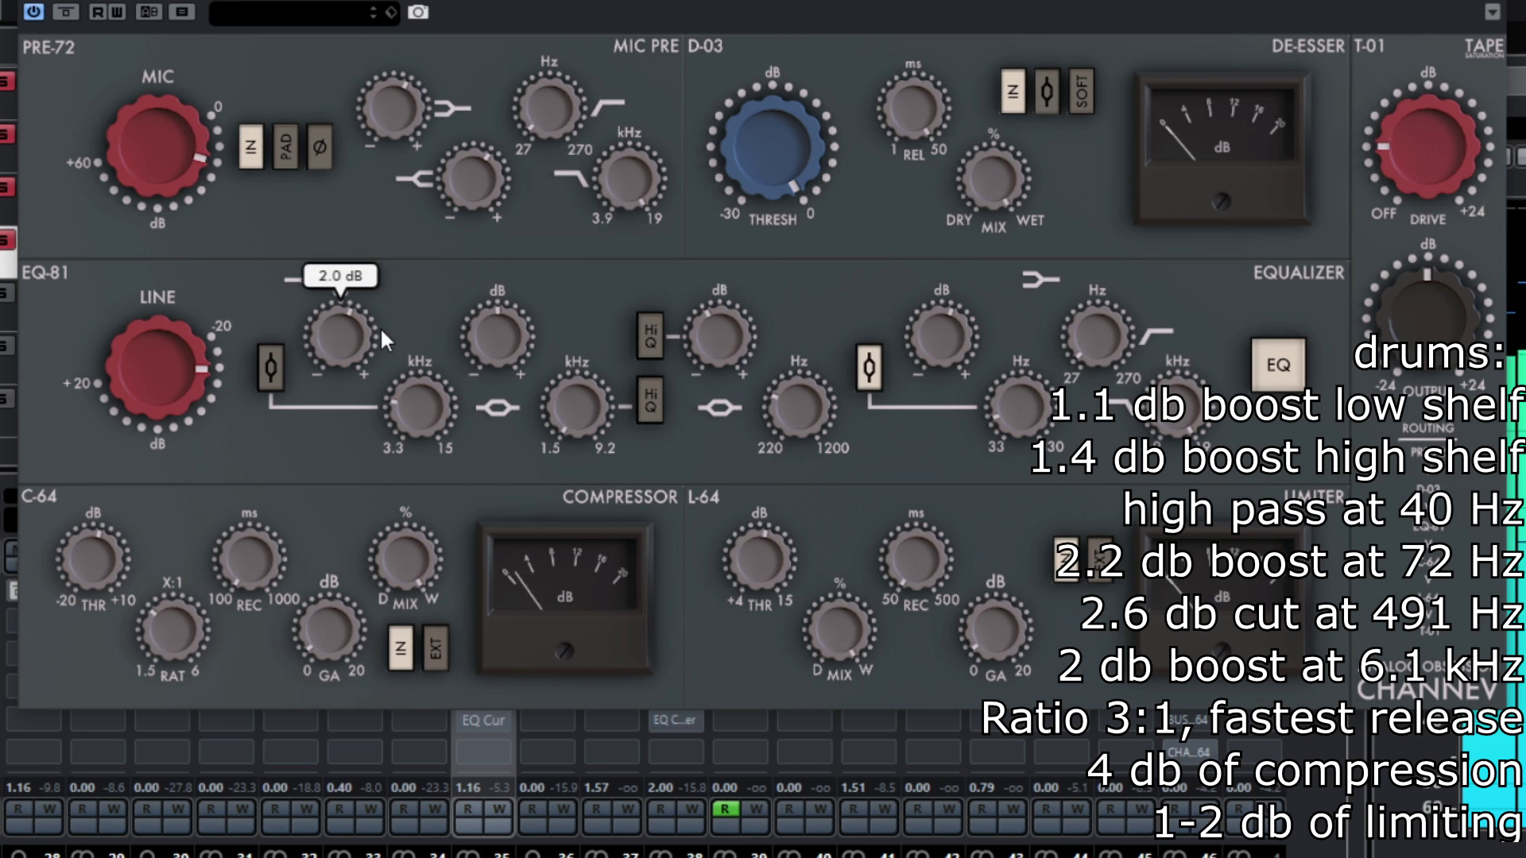
click(1270, 376)
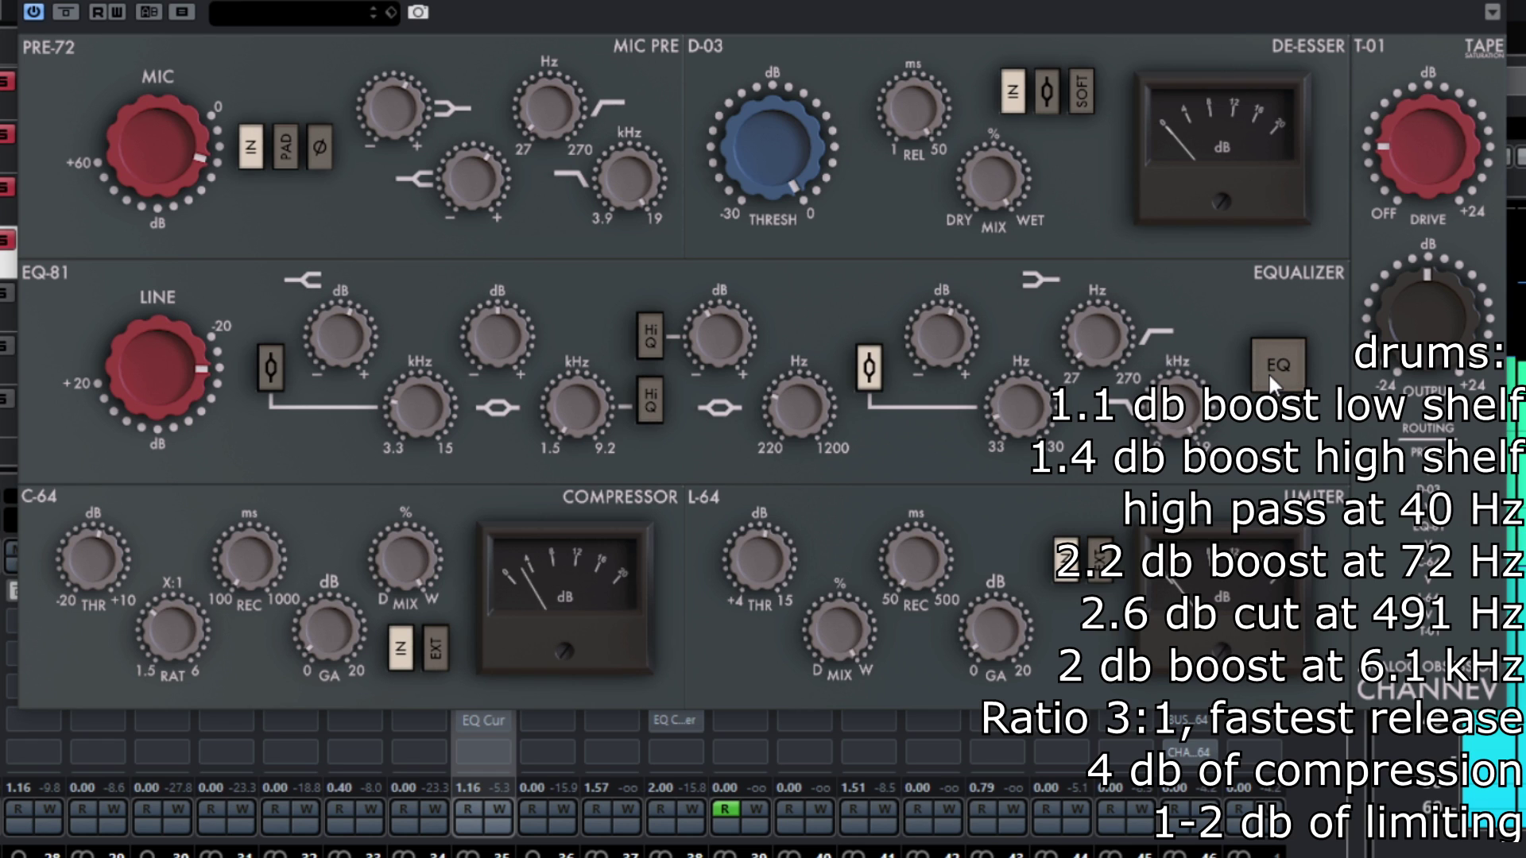
click(1270, 376)
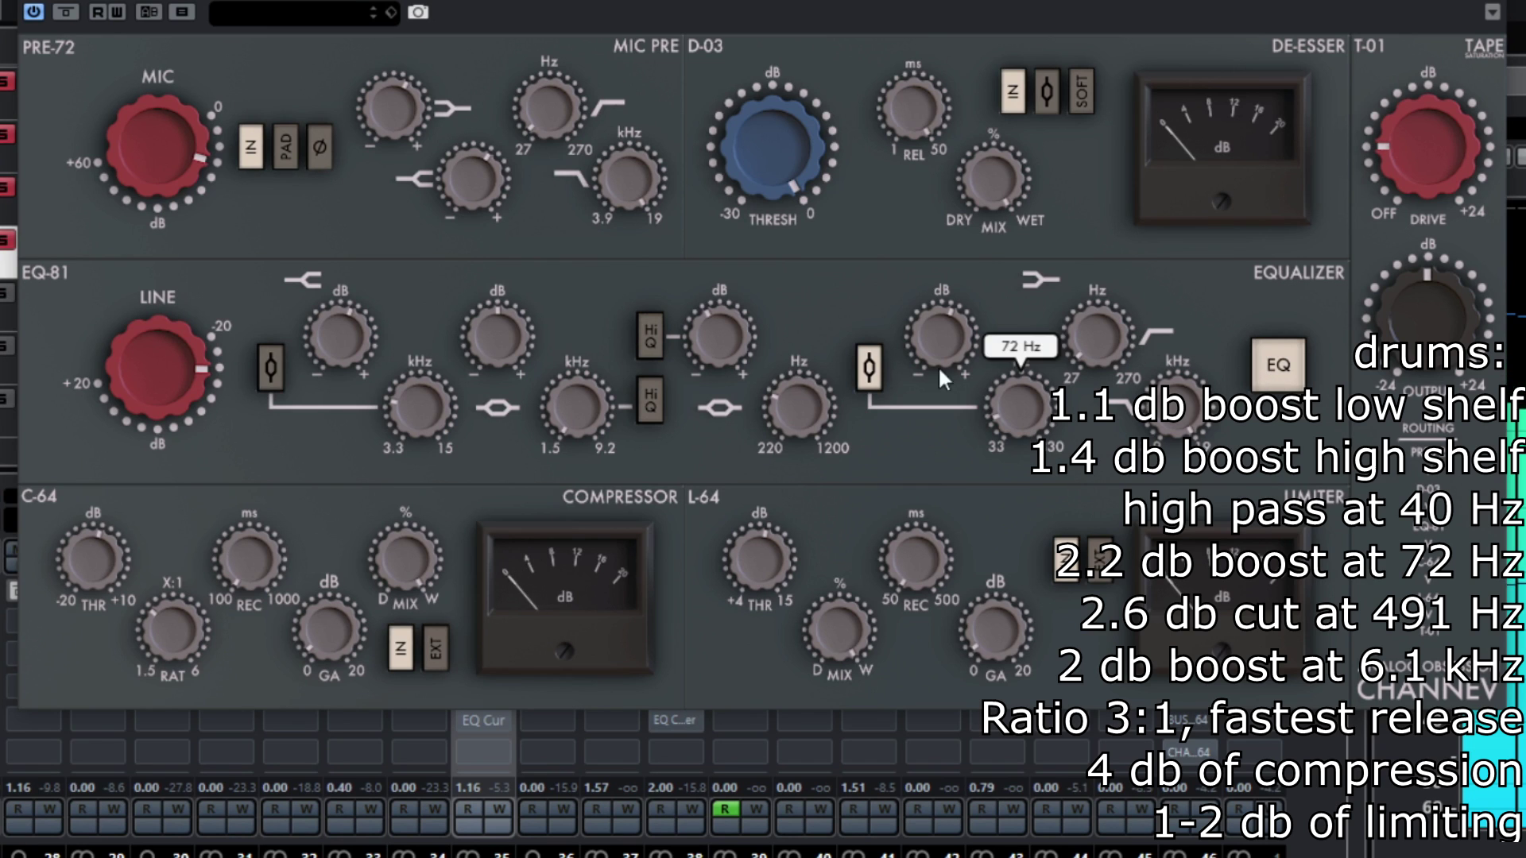
Step: A/B the whole drum CHANNEV by bypassing it, re-enabling it, then bypassing it again
click(65, 12)
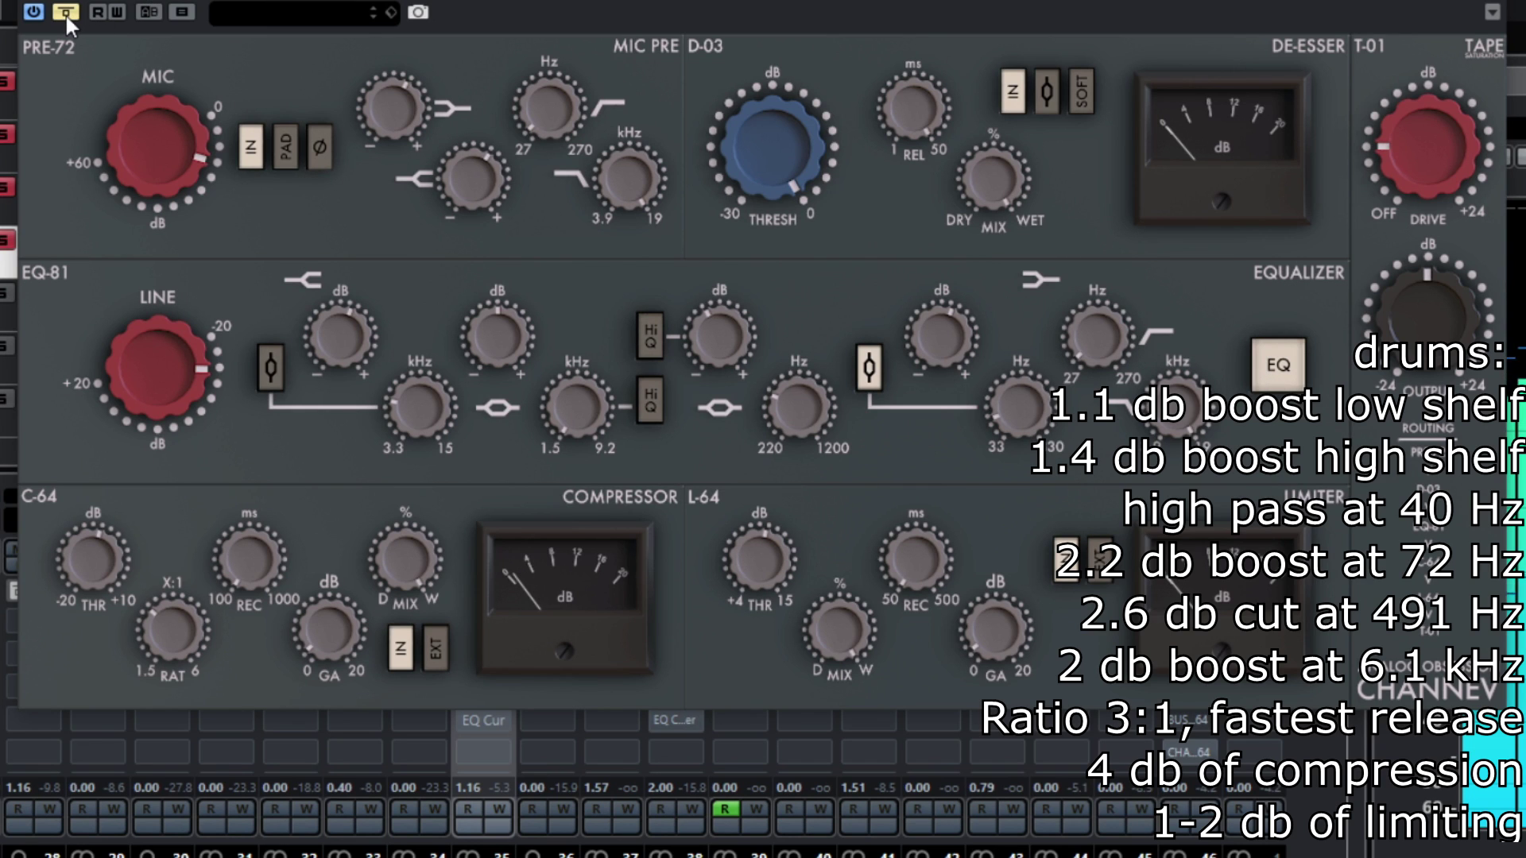
click(66, 13)
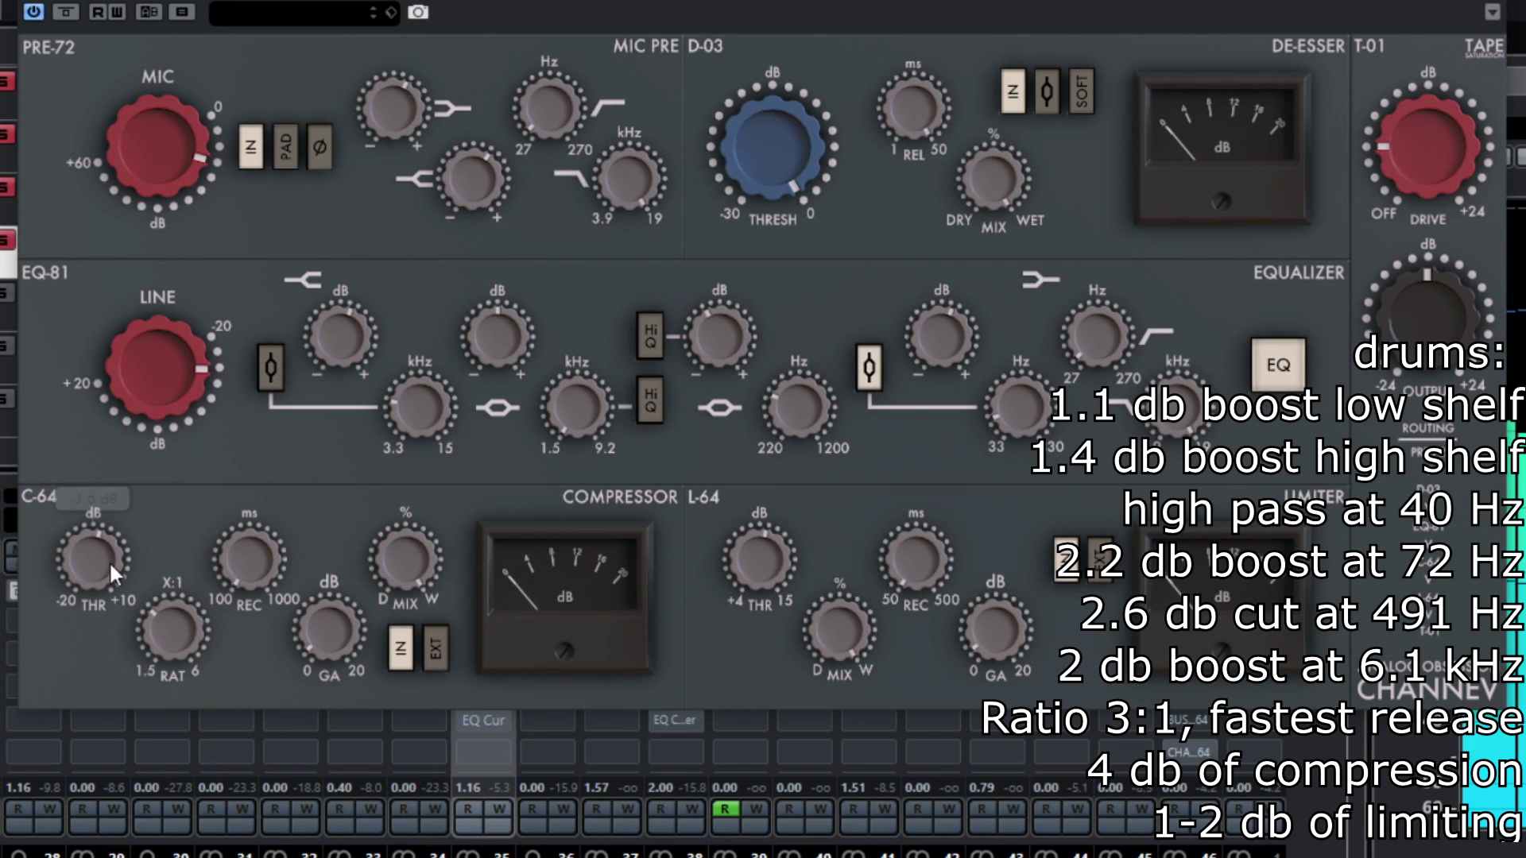
mouse_move(166, 632)
mouse_move(238, 564)
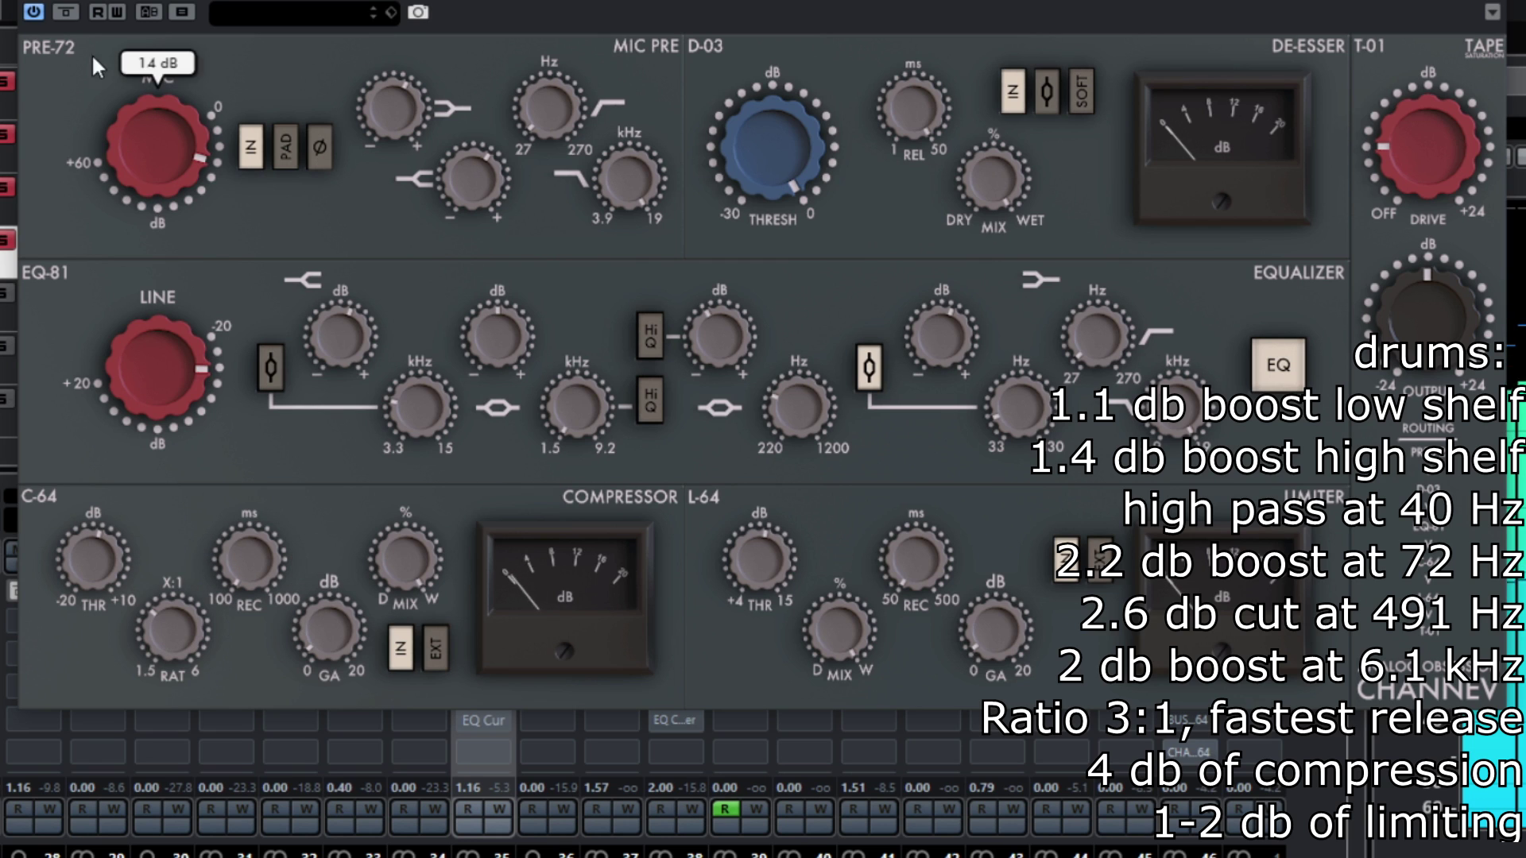
click(68, 14)
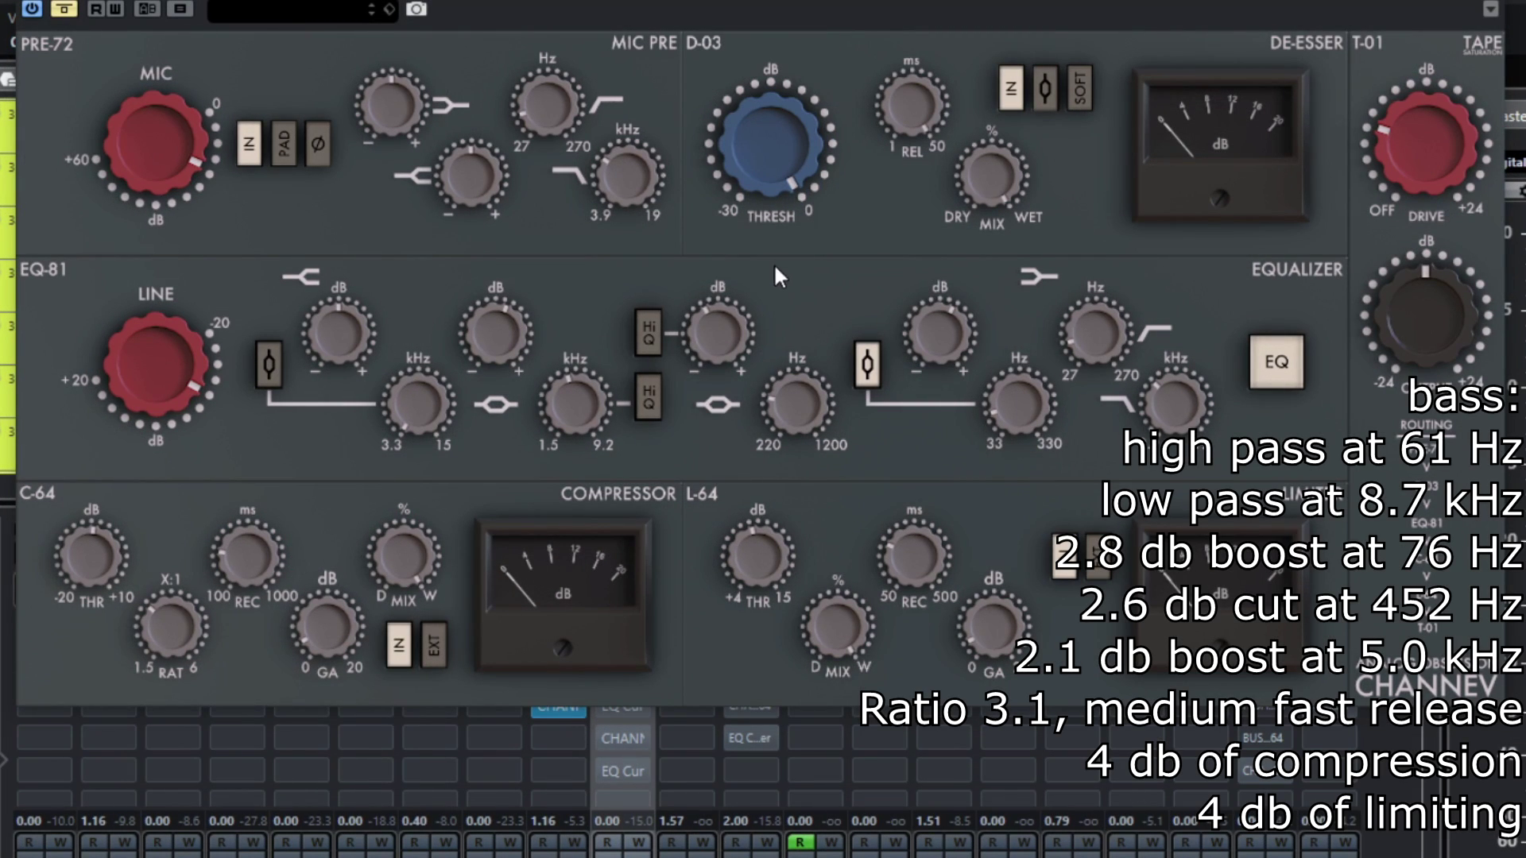
Step: Un-bypass the bass CHANNEV (61 Hz high pass, 8.7 kHz low pass), then switch its EQ off and on
click(67, 14)
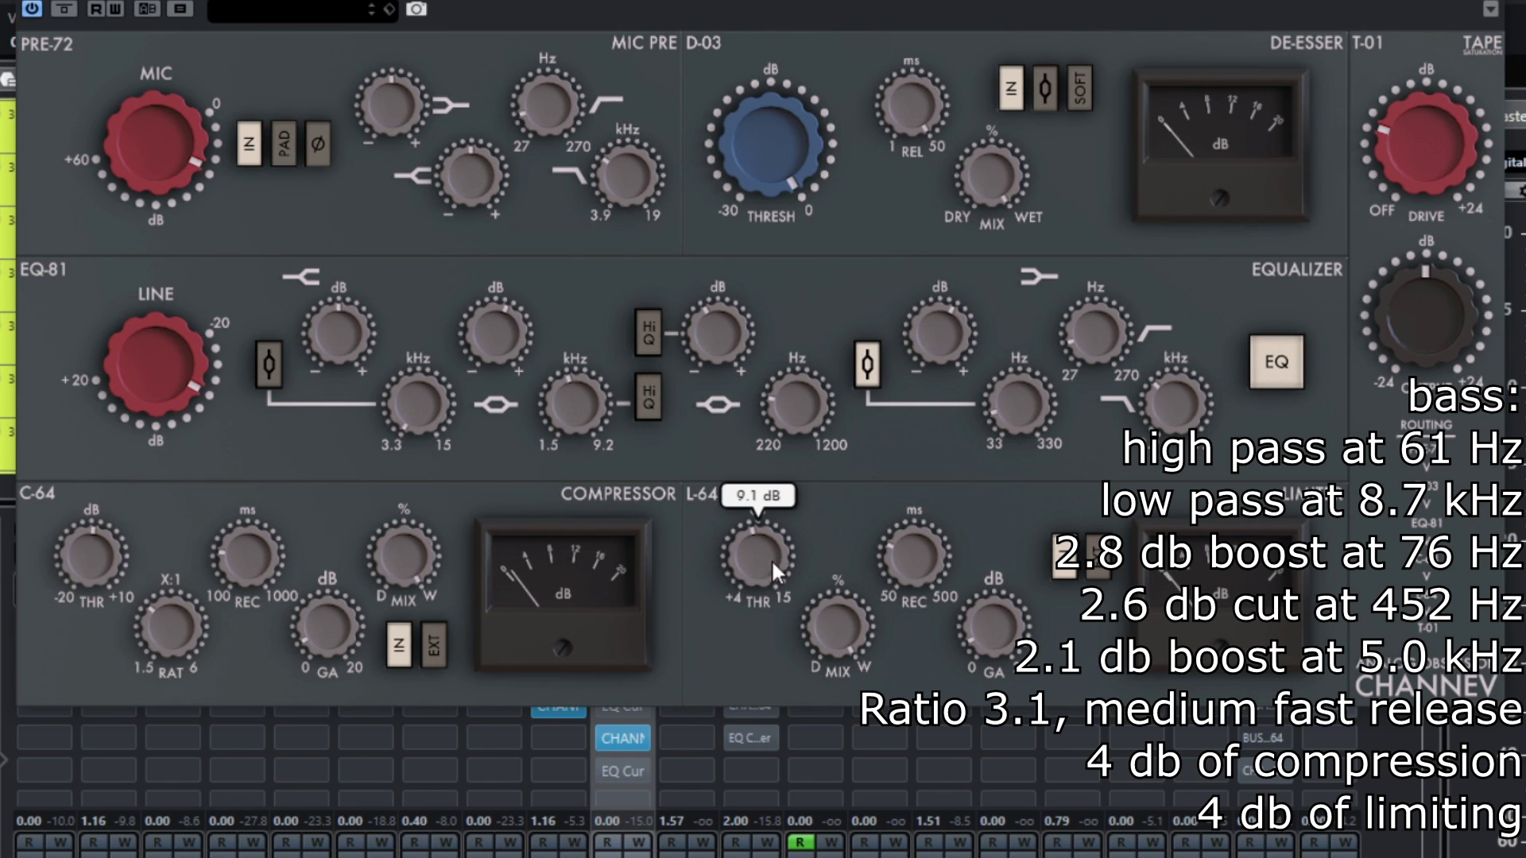
click(1268, 372)
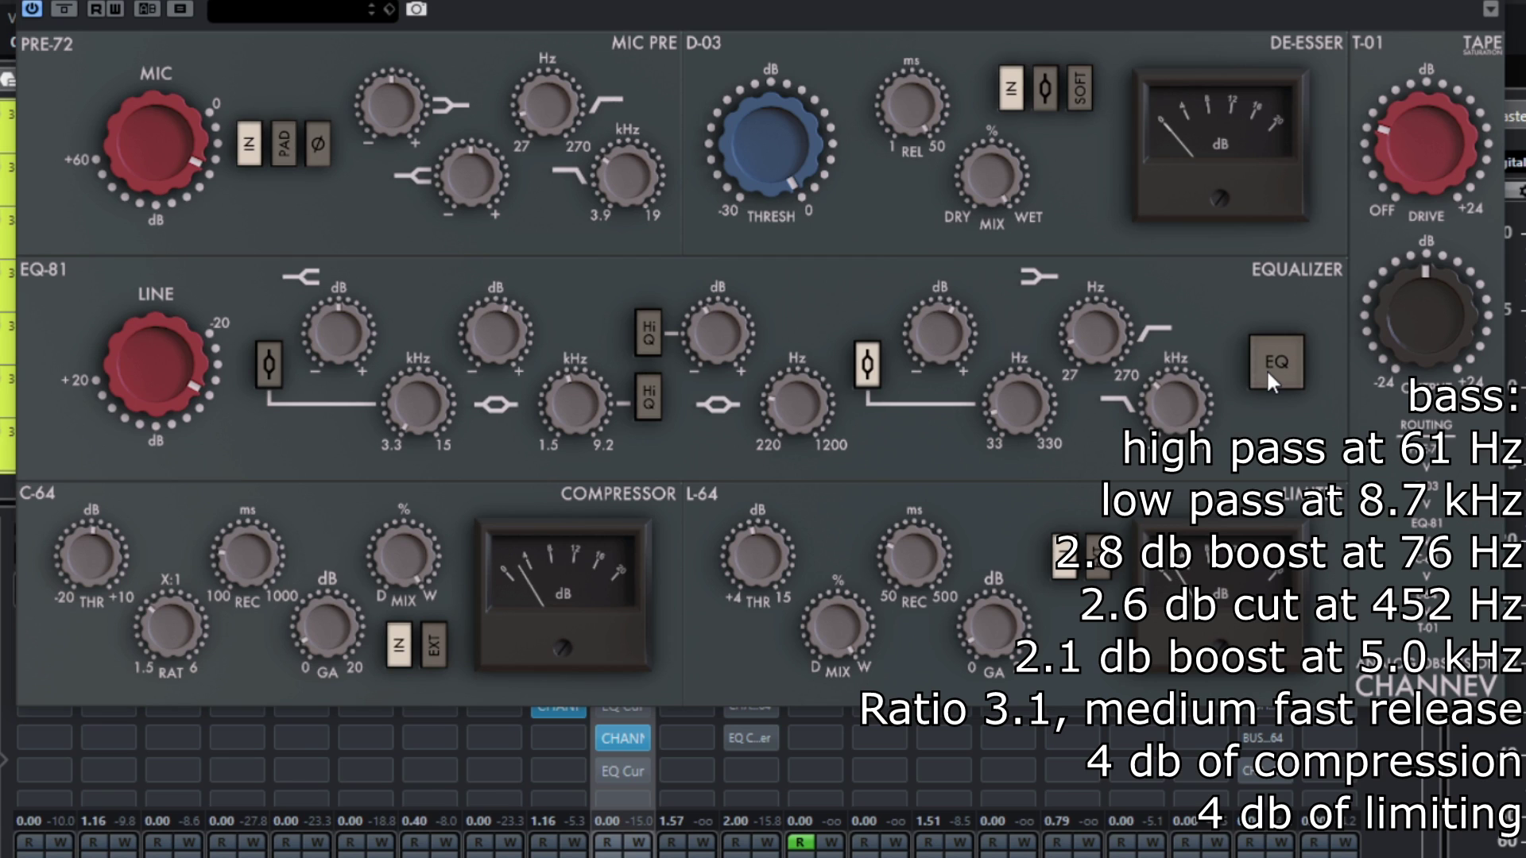
click(1271, 368)
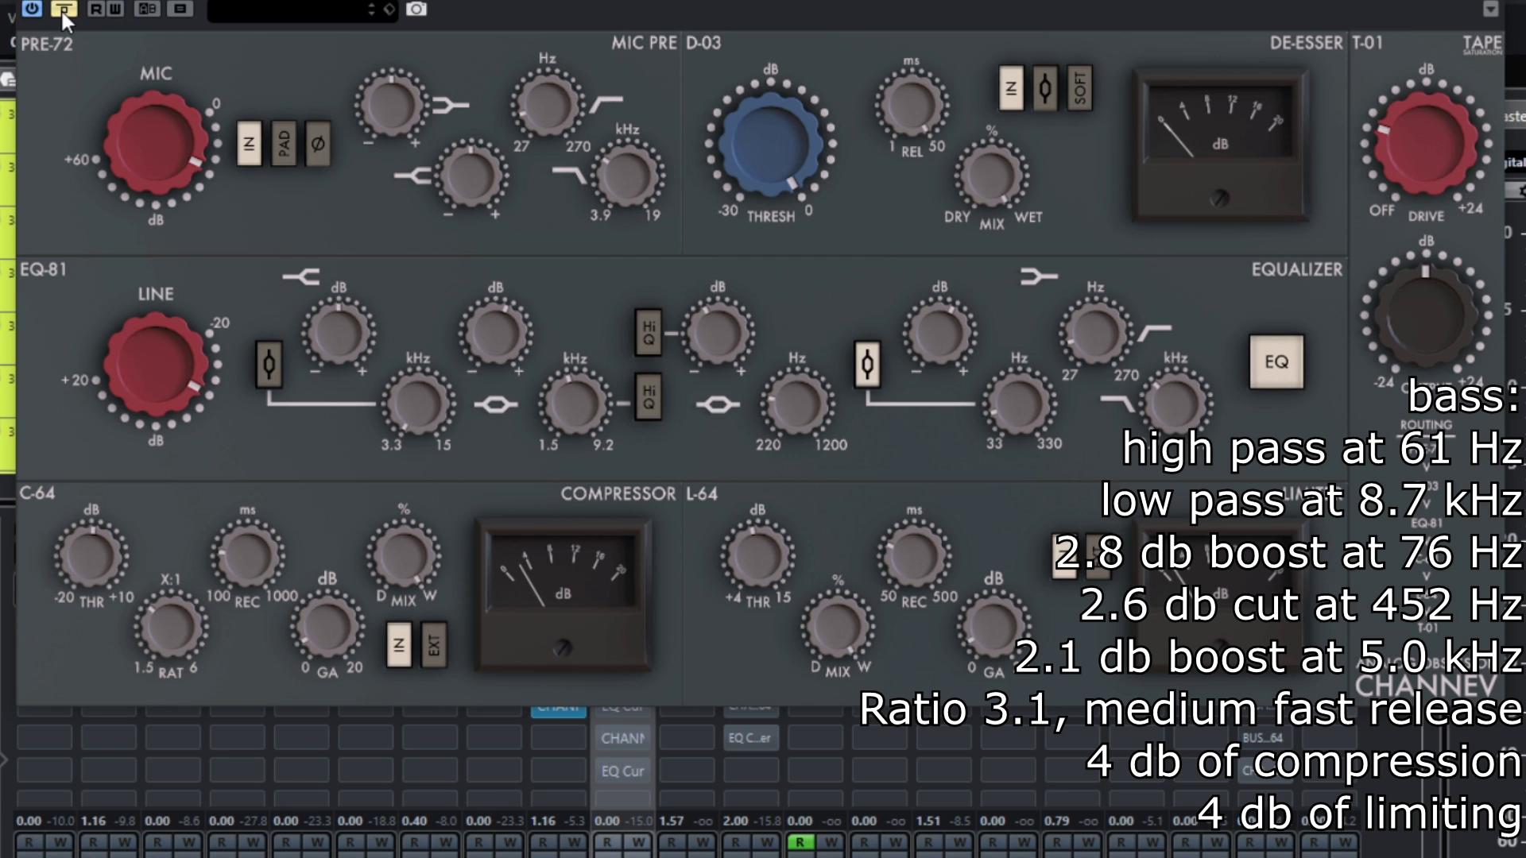
mouse_move(1189, 366)
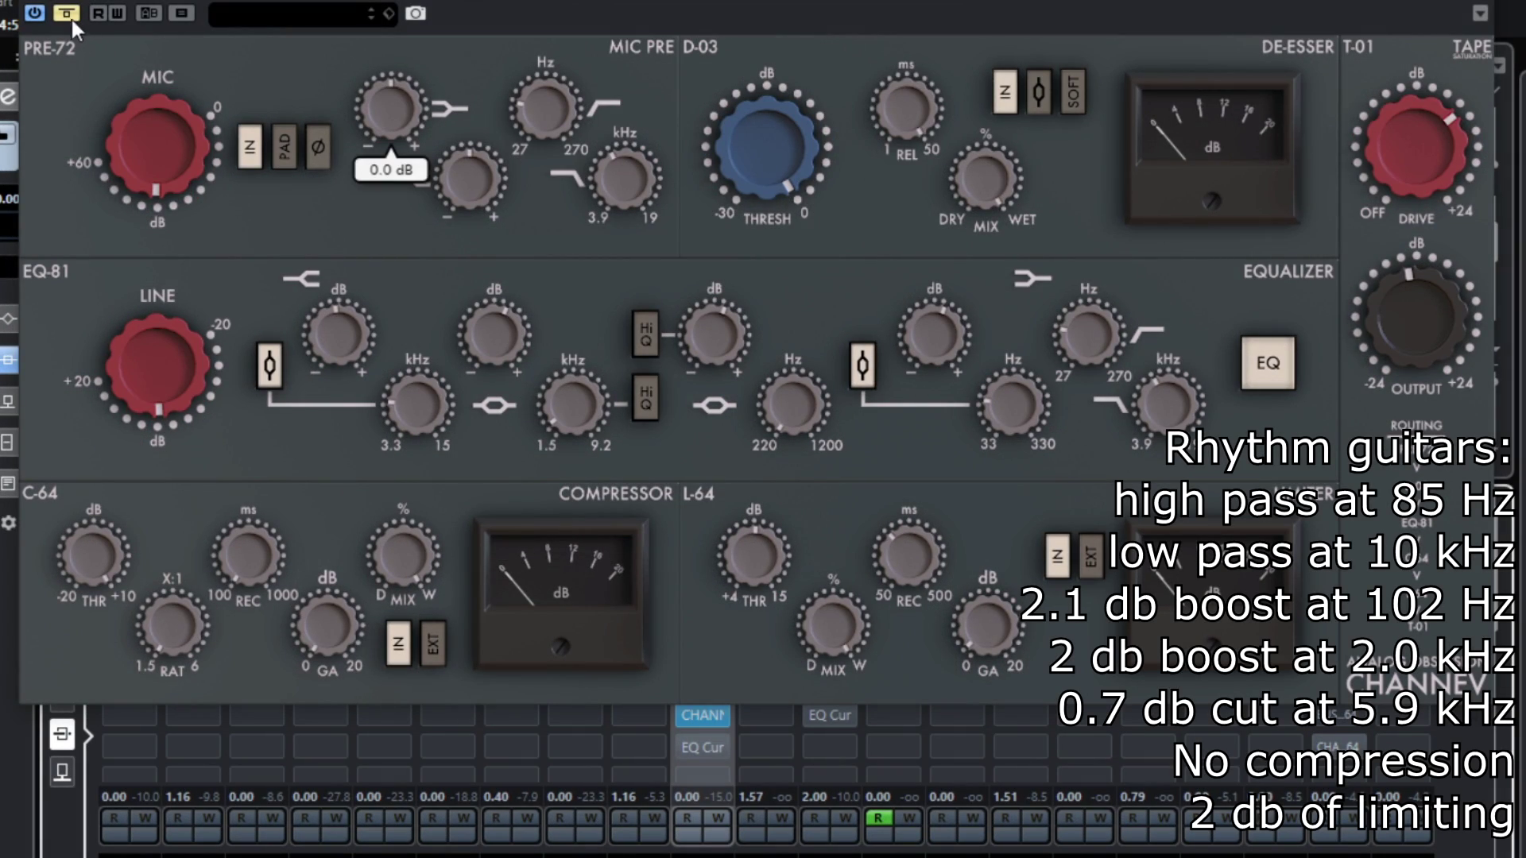
Step: Engage the rhythm guitar CHANNEV (85 Hz high pass, 2 dB limiting), then bypass and re-toggle it
click(68, 13)
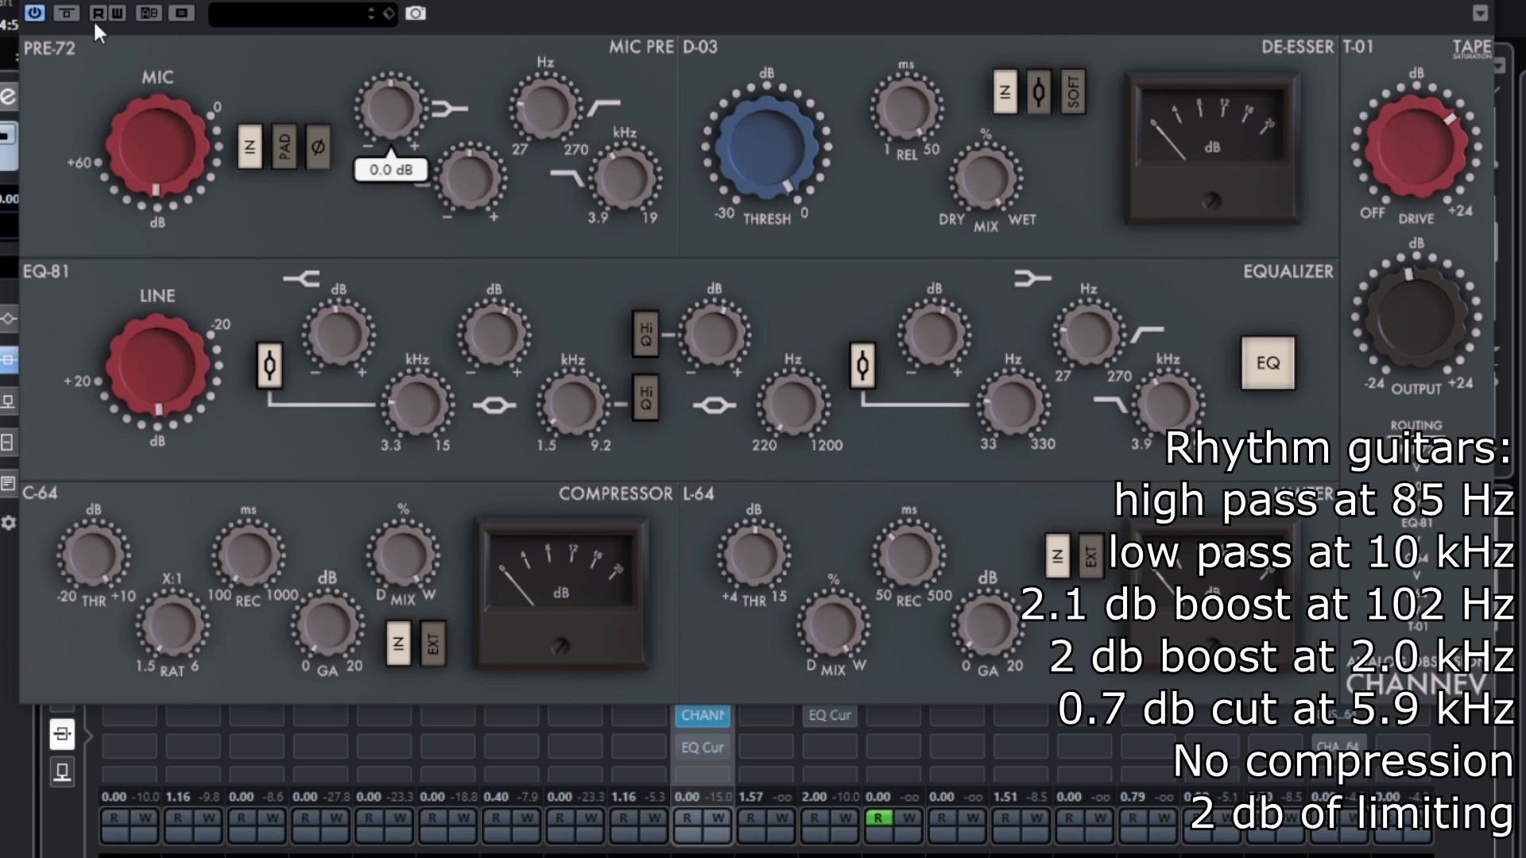
click(67, 13)
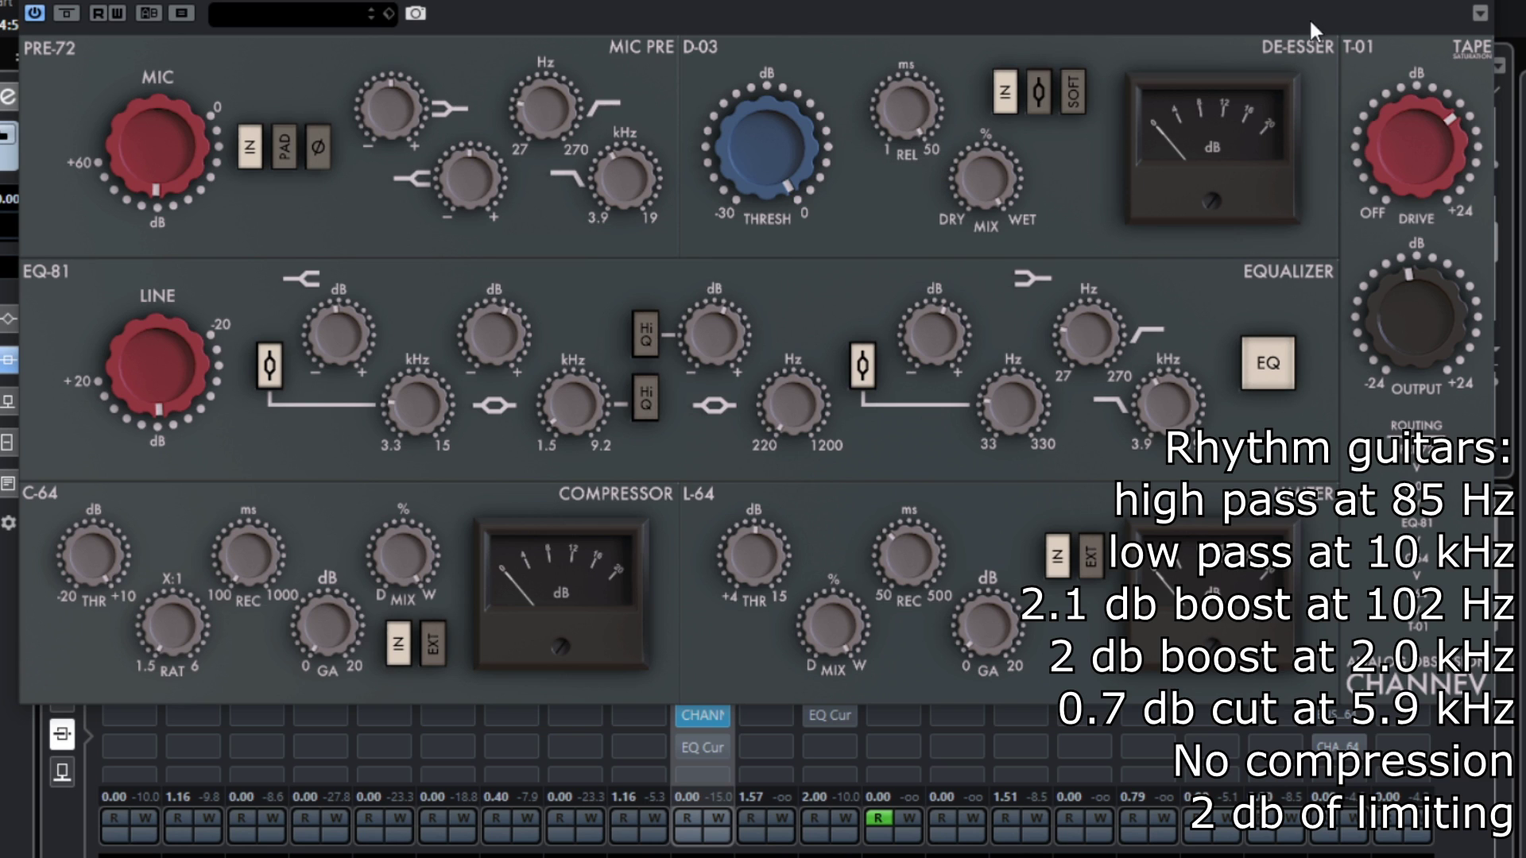
click(67, 14)
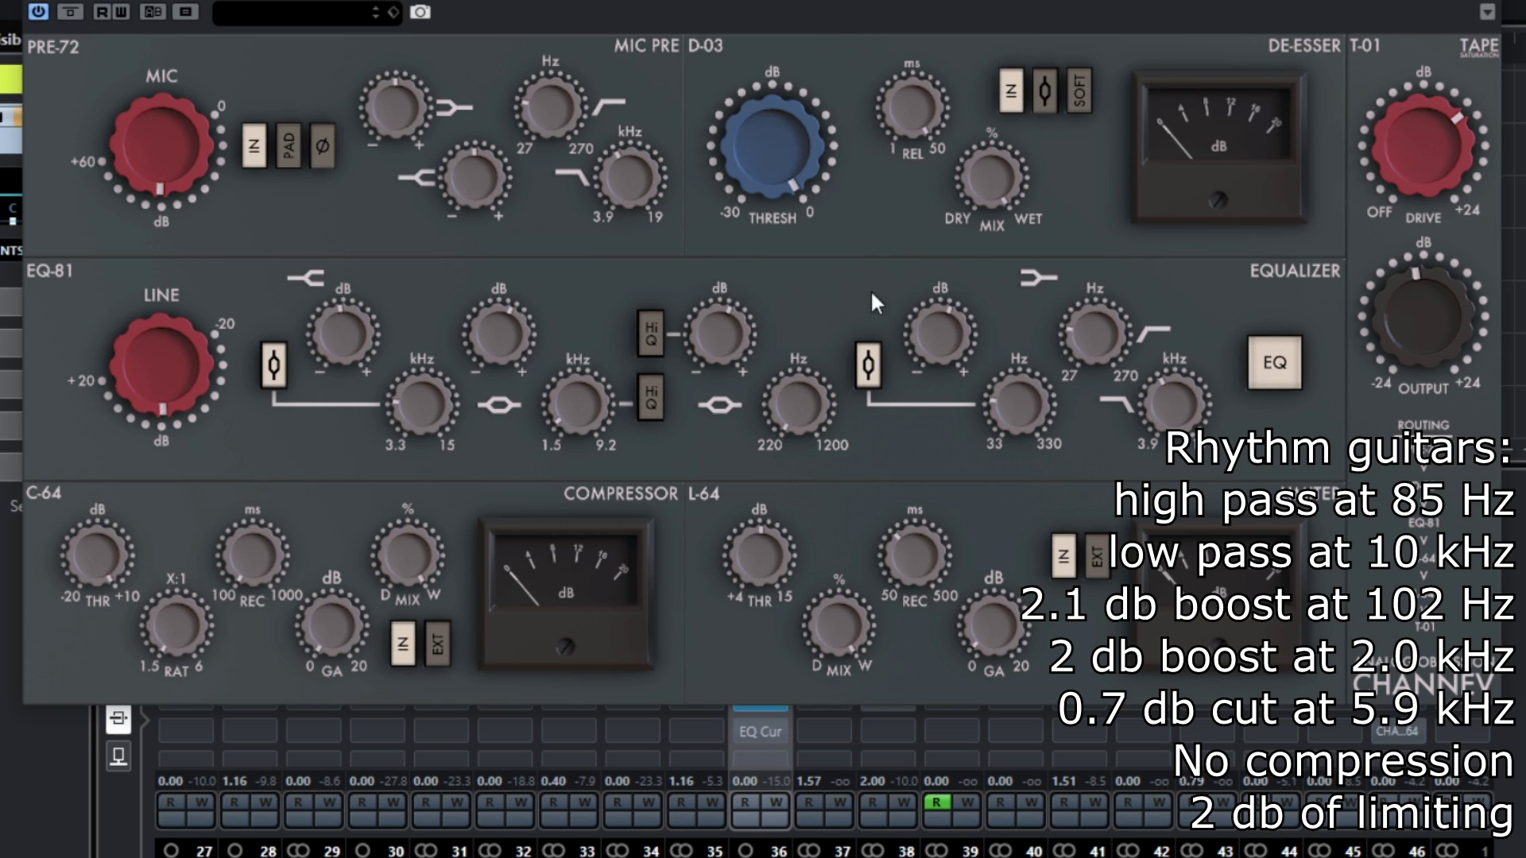
mouse_move(941, 333)
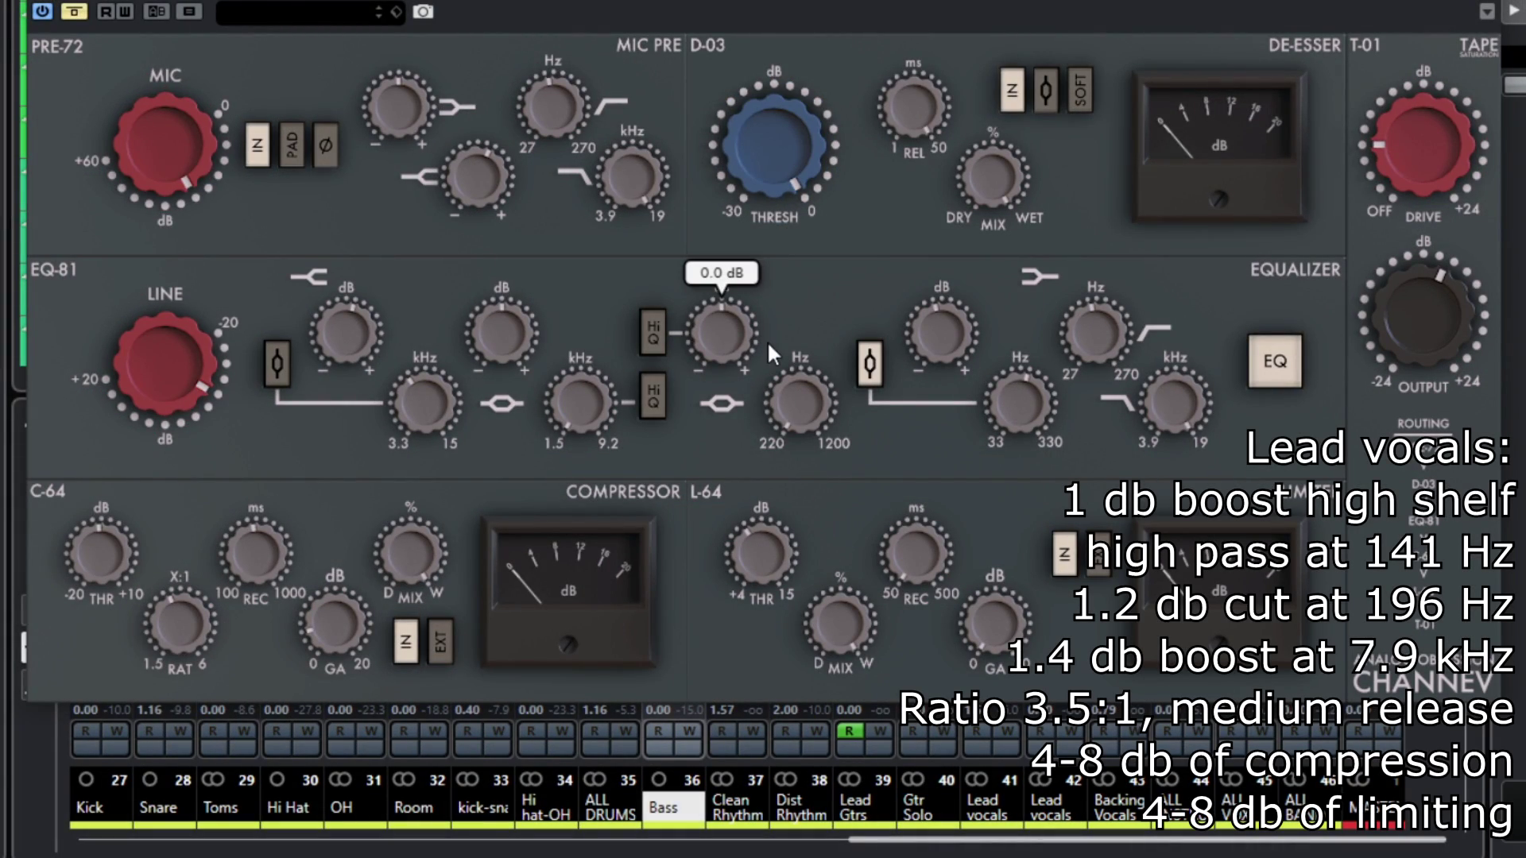
Step: Engage the lead vocal CHANNEV (141 Hz high pass, 3.5:1 ratio), then bypass it twice for comparison
click(73, 14)
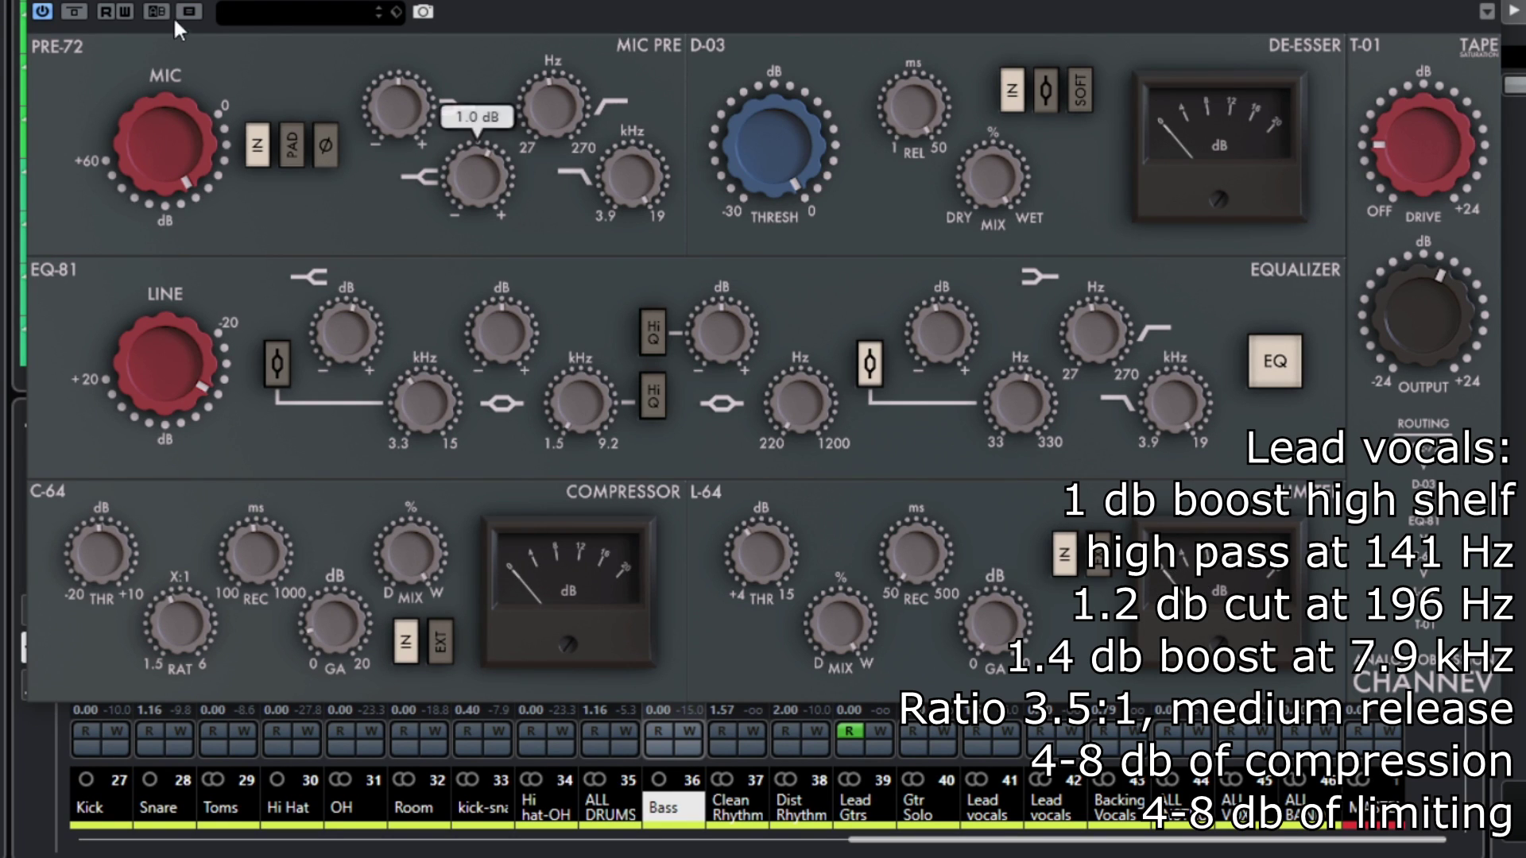
click(73, 13)
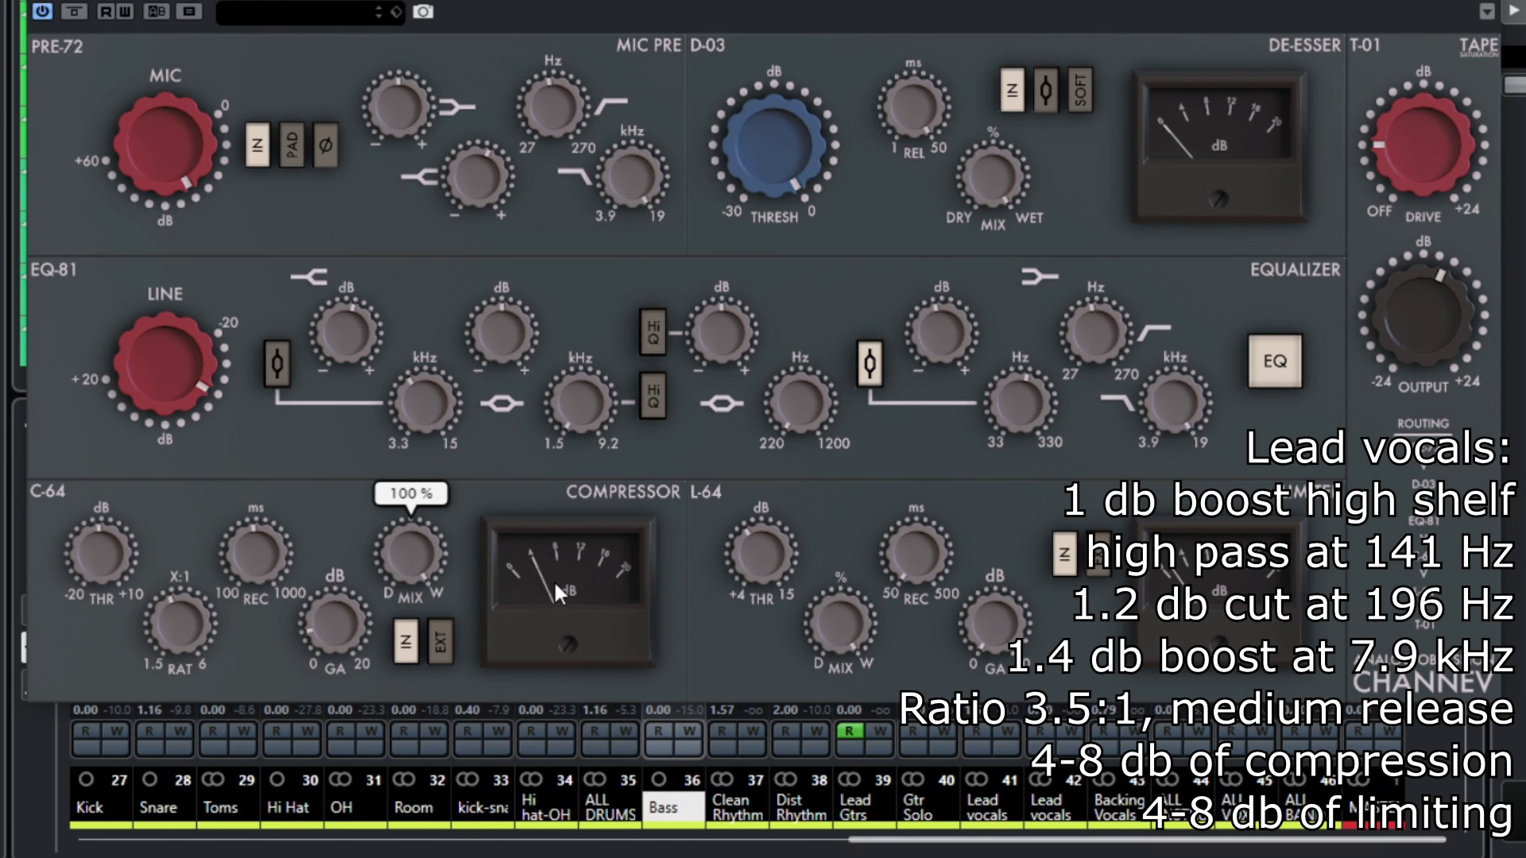
mouse_move(916, 553)
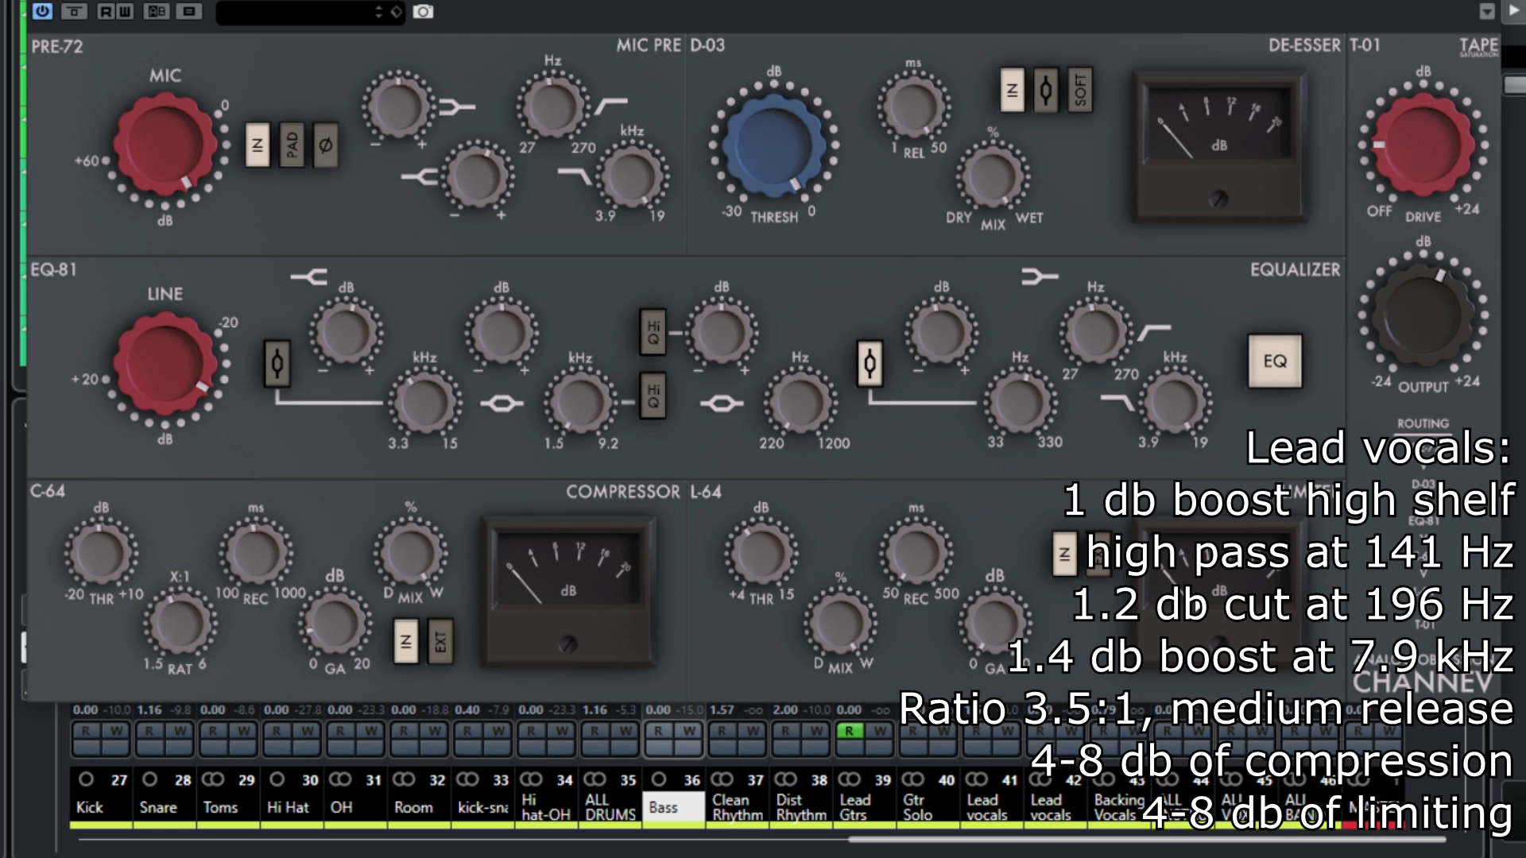
mouse_move(137, 54)
click(73, 12)
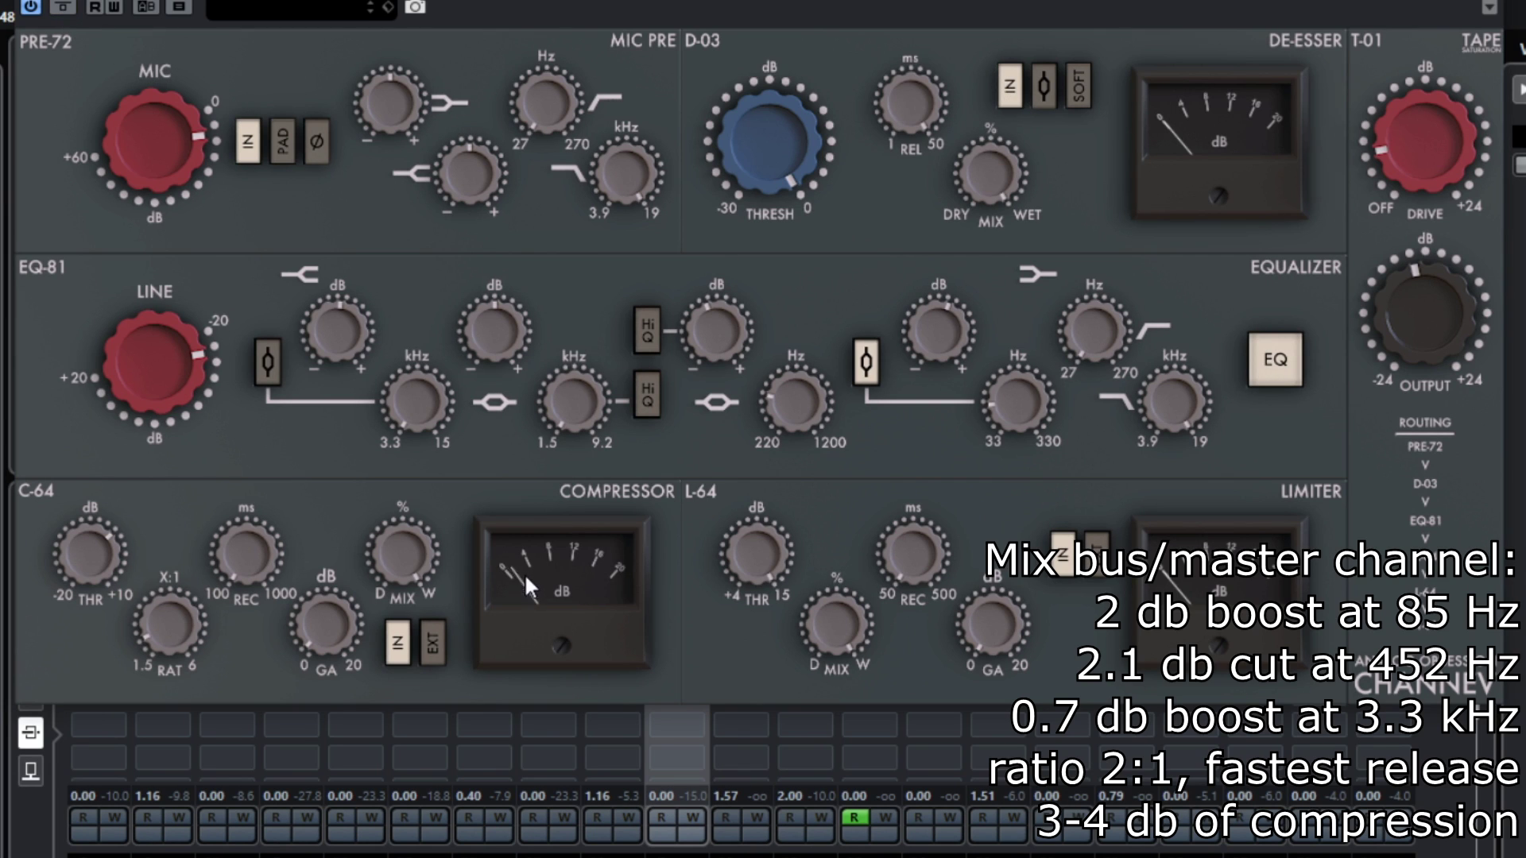
Step: Bypass the master bus CHANNEV and disable its EQ-81 section
mouse_move(172, 625)
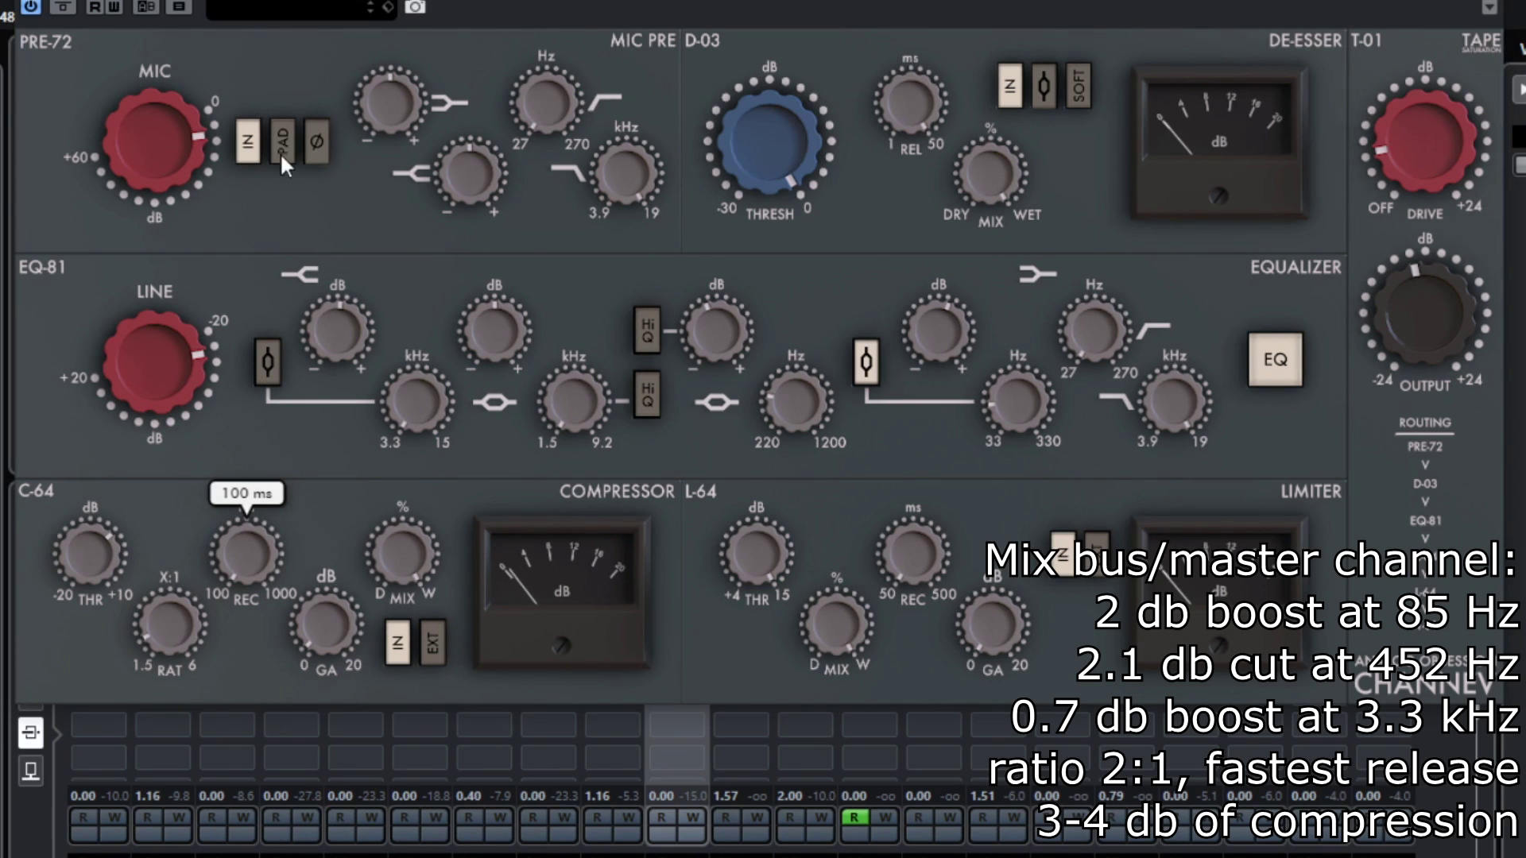
click(64, 6)
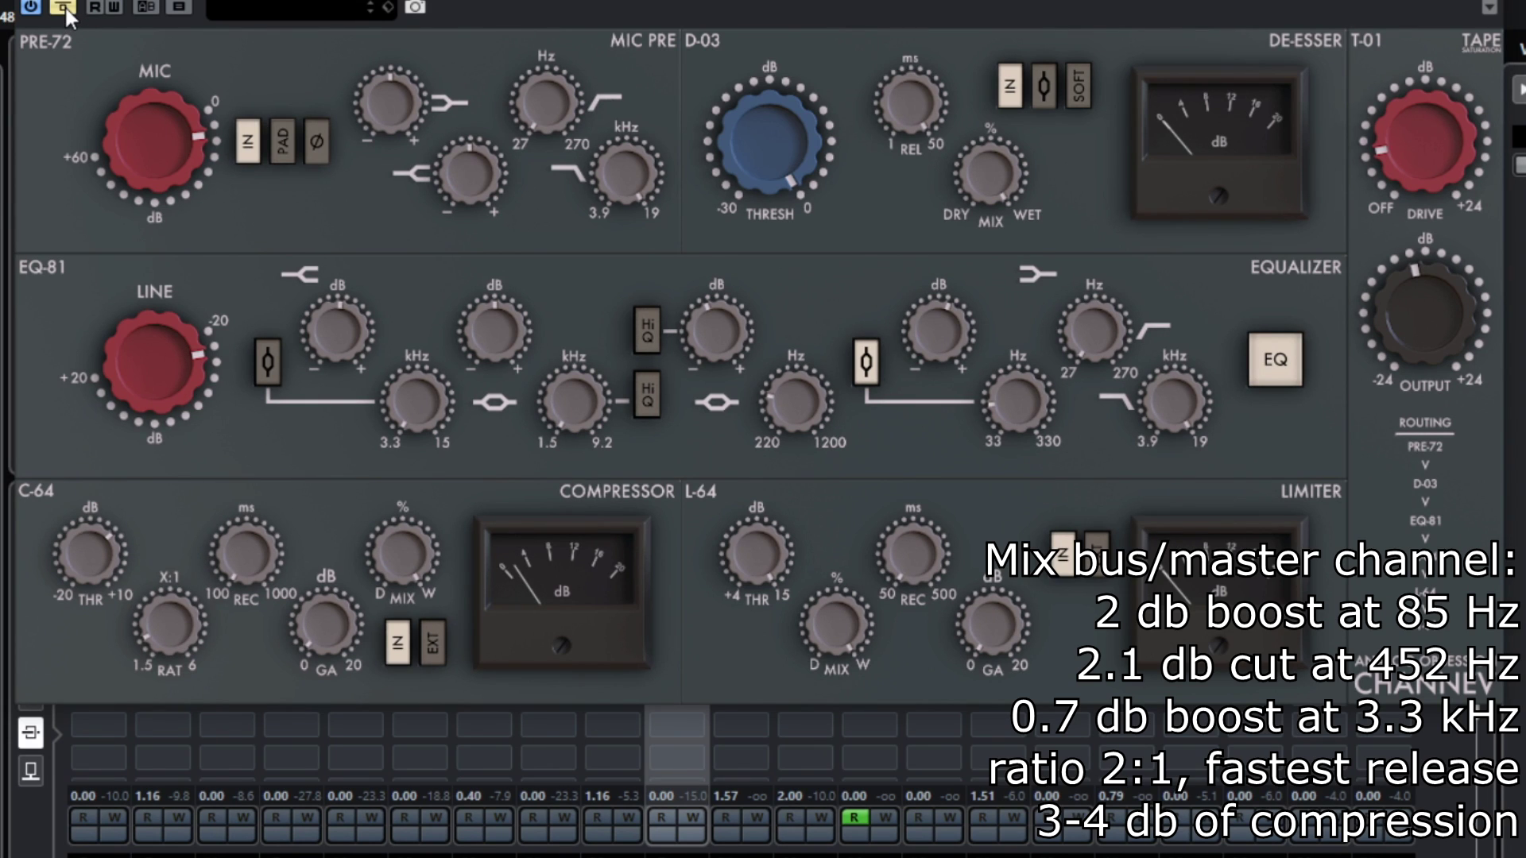
click(1275, 362)
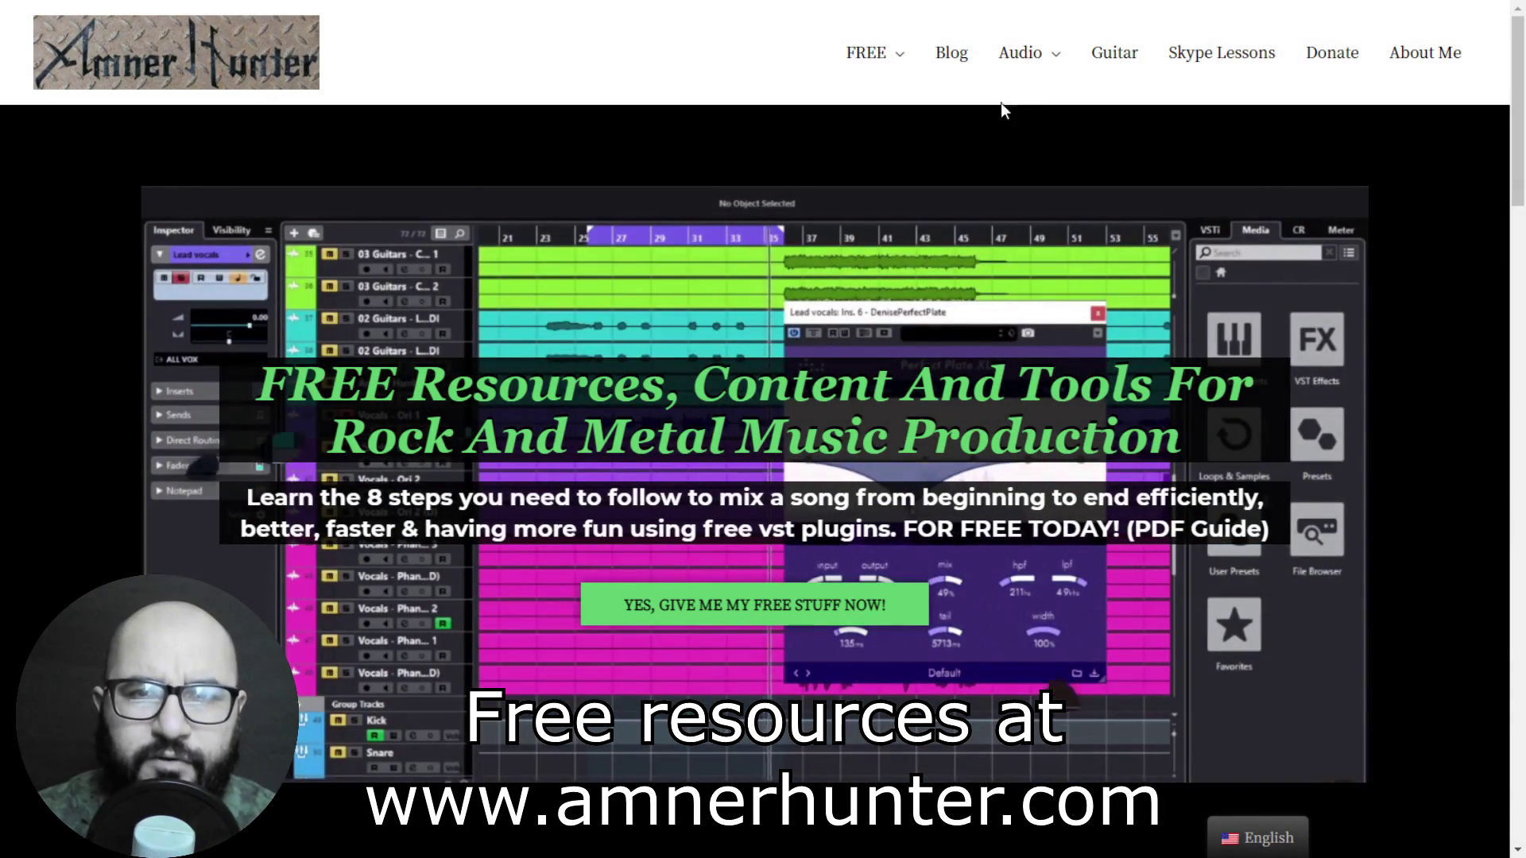
mouse_move(874, 60)
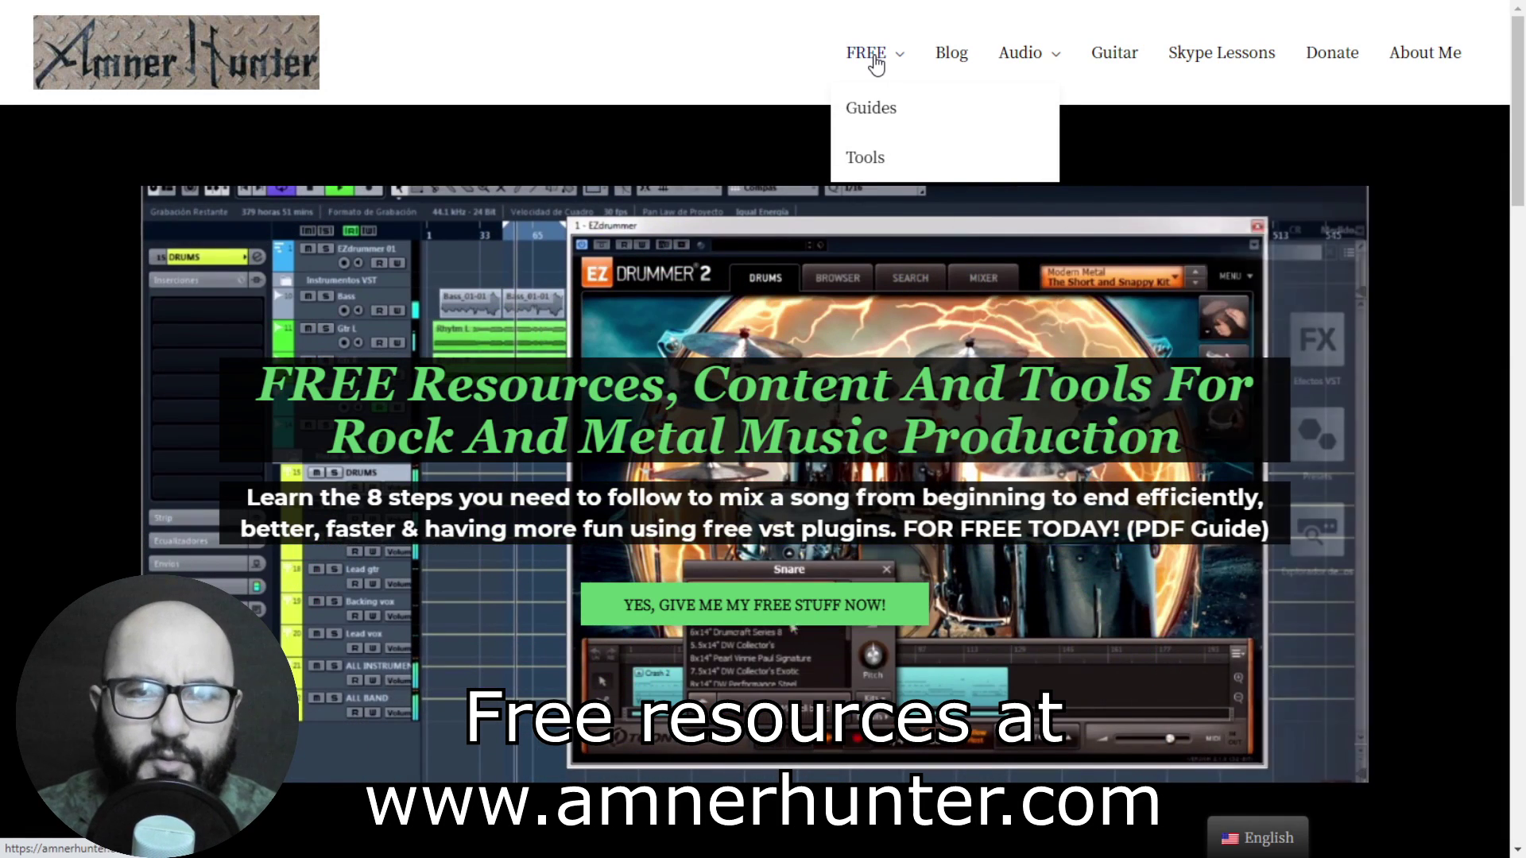